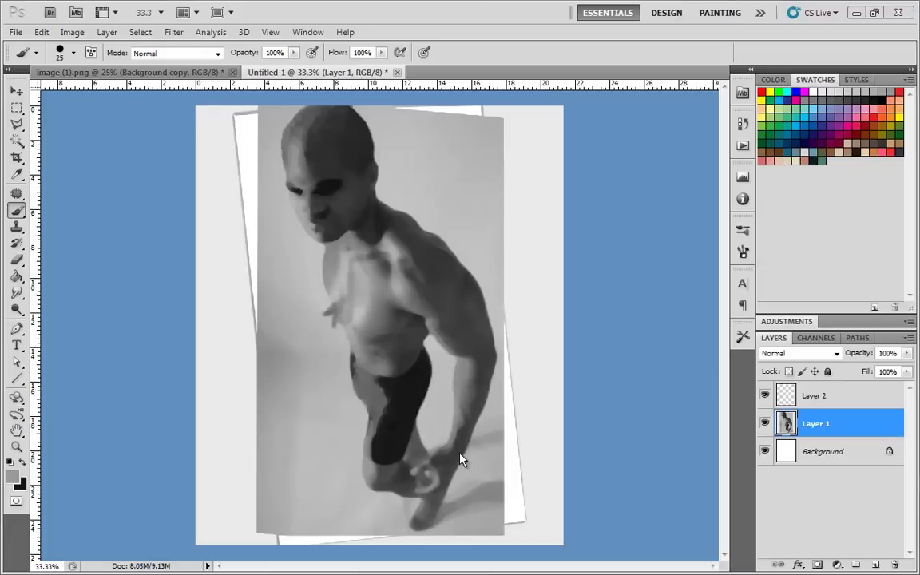
Set the foreground colour to yellow for brush annotations
click(771, 91)
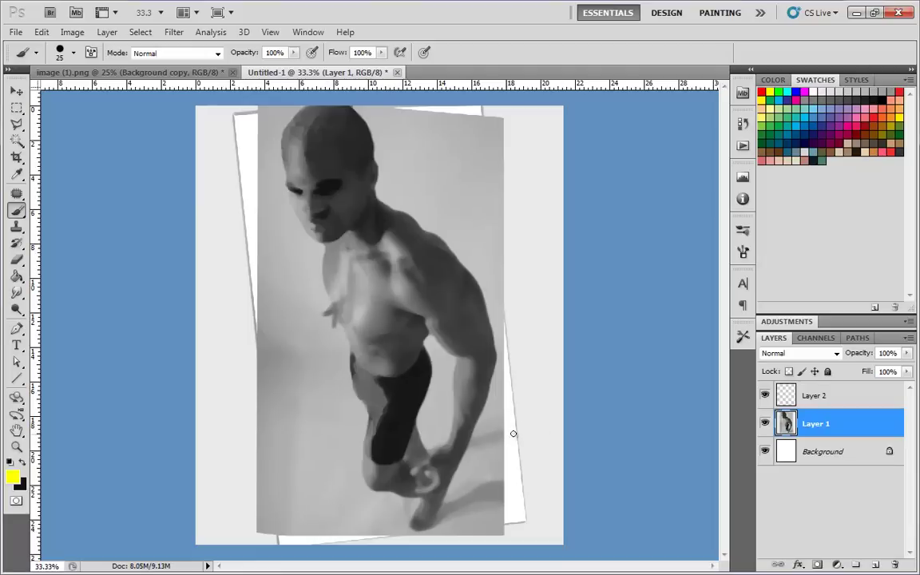
Try marking the light direction with thick yellow strokes and an arrow across the figure, and undo them all
drag(529, 423, 276, 516)
drag(548, 476, 374, 543)
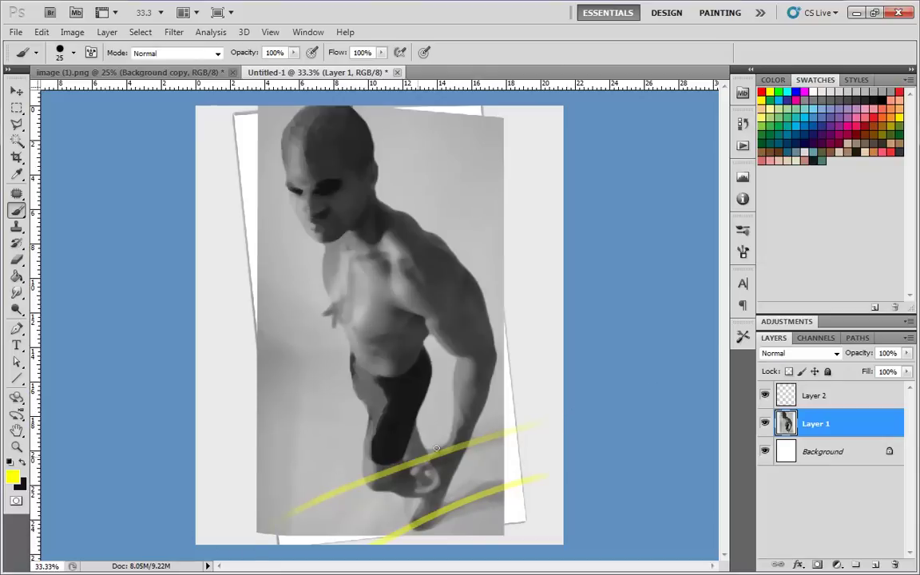
mouse_move(483, 298)
mouse_down()
mouse_move(217, 408)
mouse_move(290, 413)
mouse_up()
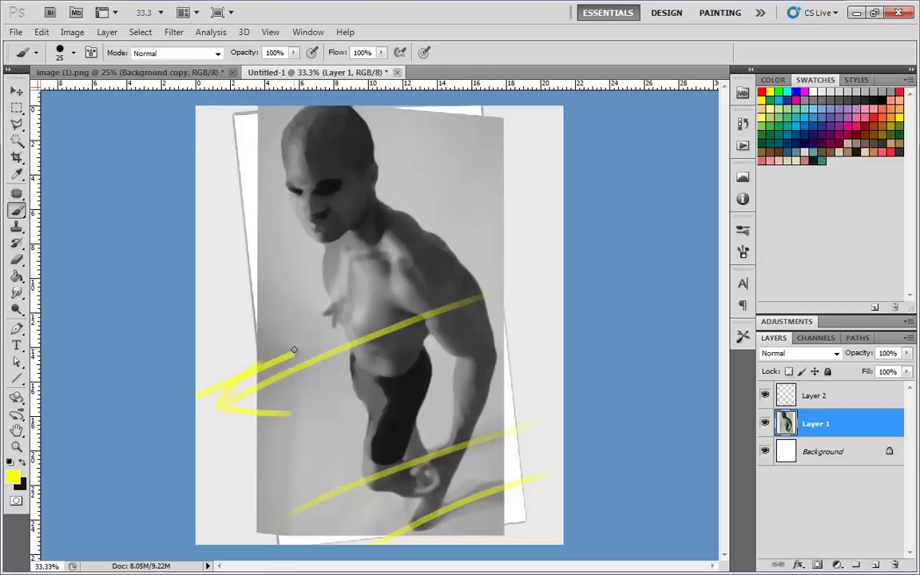
drag(259, 342, 137, 431)
key(ctrl+alt+z)
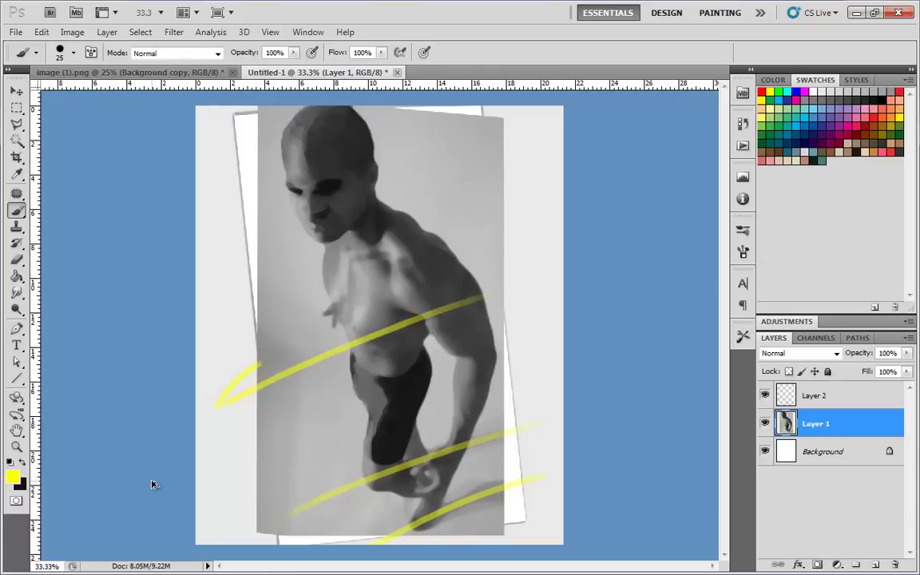
key(ctrl+alt+z)
key(ctrl+alt+z)
key(ctrl+alt+z)
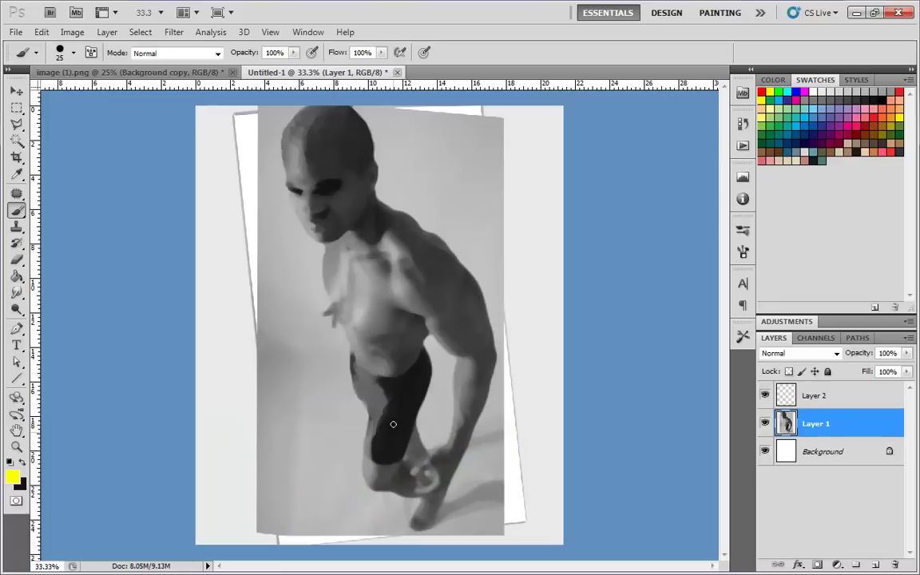
Reduce the brush size to 5
right_click(354, 417)
click(425, 469)
Try drawing thin yellow direction arrows, one pointing toward the hips and one passing through the hand to the opposite side
click(197, 429)
mouse_move(197, 429)
mouse_down()
mouse_move(317, 354)
mouse_move(305, 383)
mouse_up()
key(ctrl+alt+z)
key(ctrl+alt+z)
key(ctrl+alt+z)
mouse_move(195, 401)
mouse_down()
mouse_move(335, 361)
mouse_move(318, 377)
mouse_move(331, 363)
mouse_up()
drag(331, 363, 182, 407)
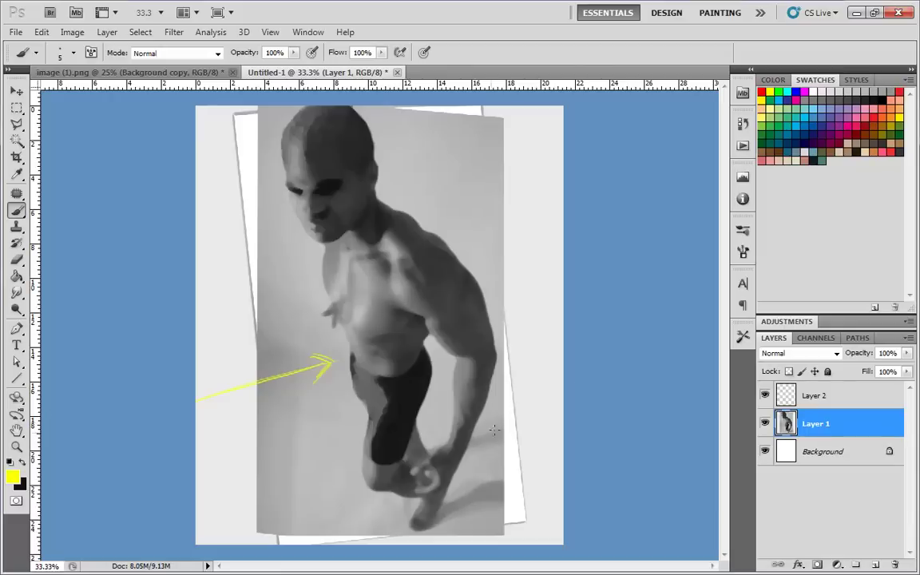
drag(431, 460, 631, 390)
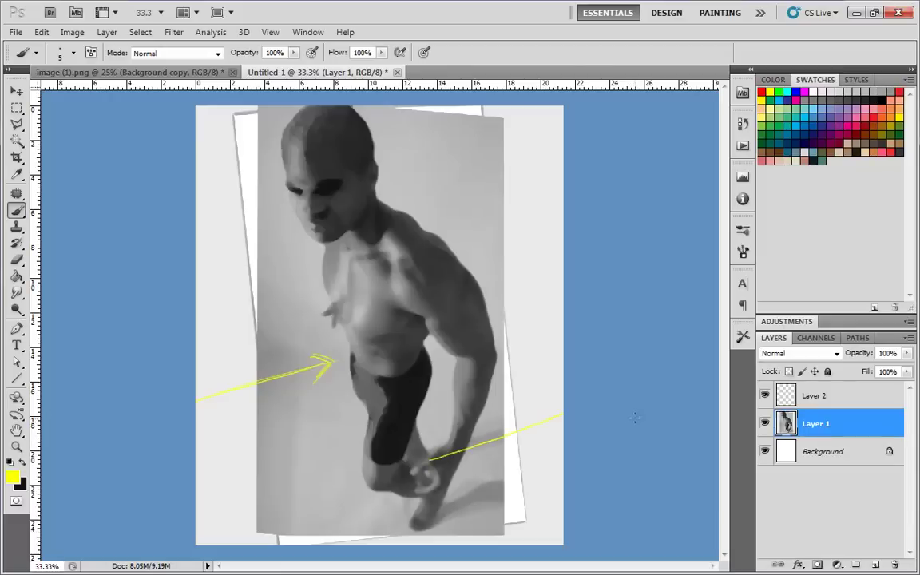
mouse_move(419, 453)
mouse_down()
mouse_move(260, 490)
mouse_move(297, 507)
mouse_up()
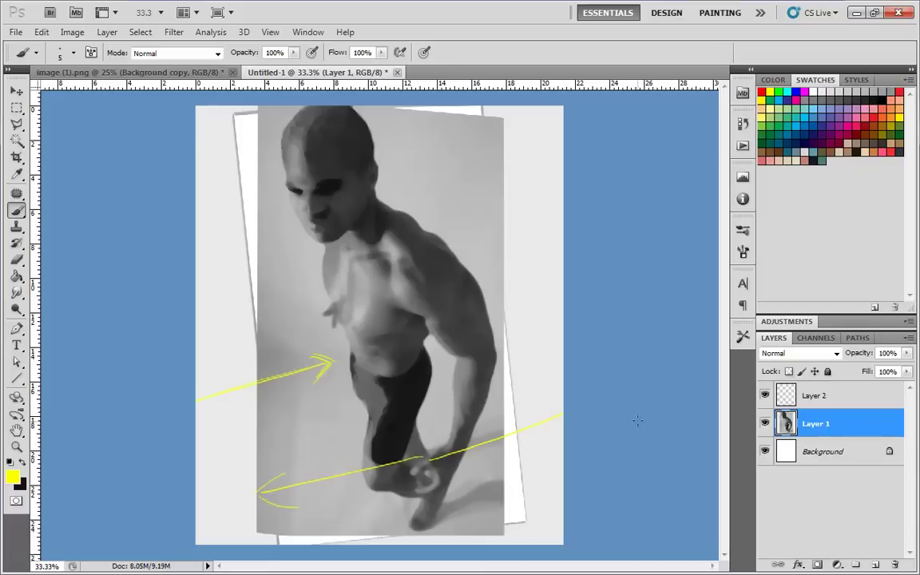
Try a dividing line from the head down through the leg plus a forearm mark, and undo all the strokes on Layer 1
click(290, 146)
shift+click(380, 531)
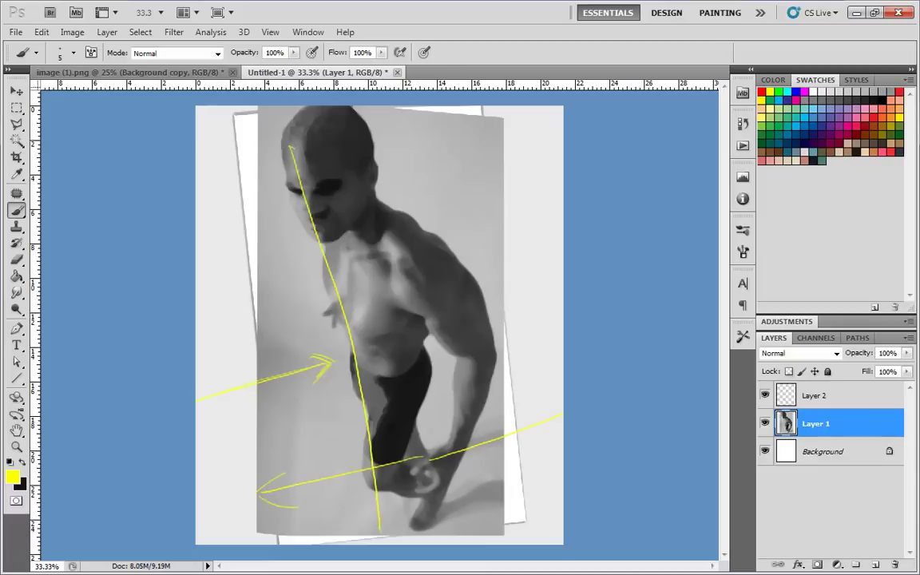
drag(478, 416, 451, 484)
key(ctrl+alt+z)
key(ctrl+alt+z)
key(ctrl+alt+z)
key(ctrl+alt+z)
key(ctrl+alt+z)
key(ctrl+alt+z)
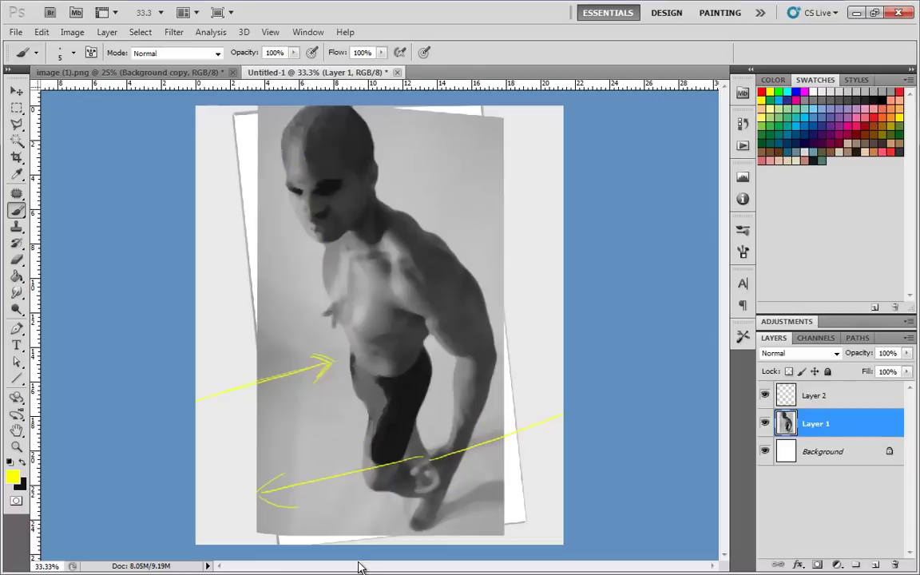
key(ctrl+alt+z)
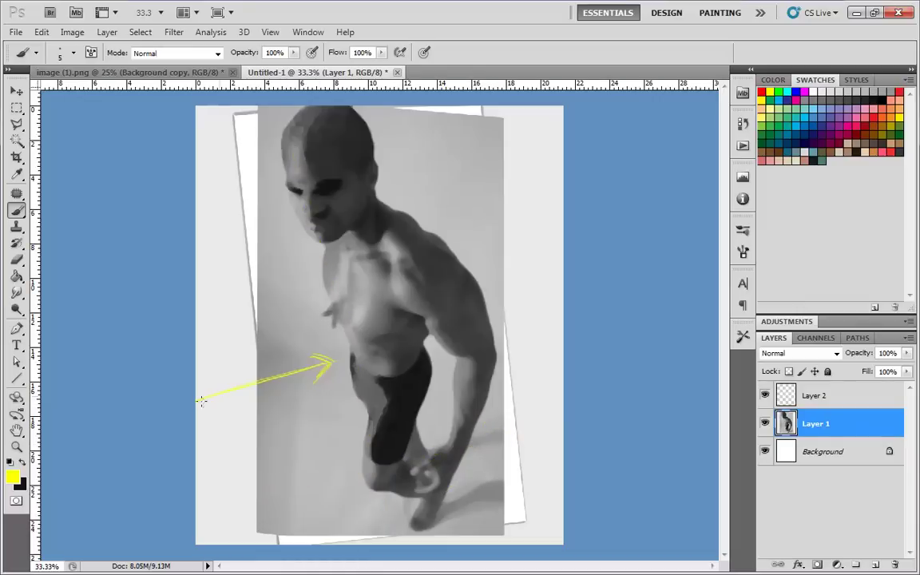
key(ctrl+alt+z)
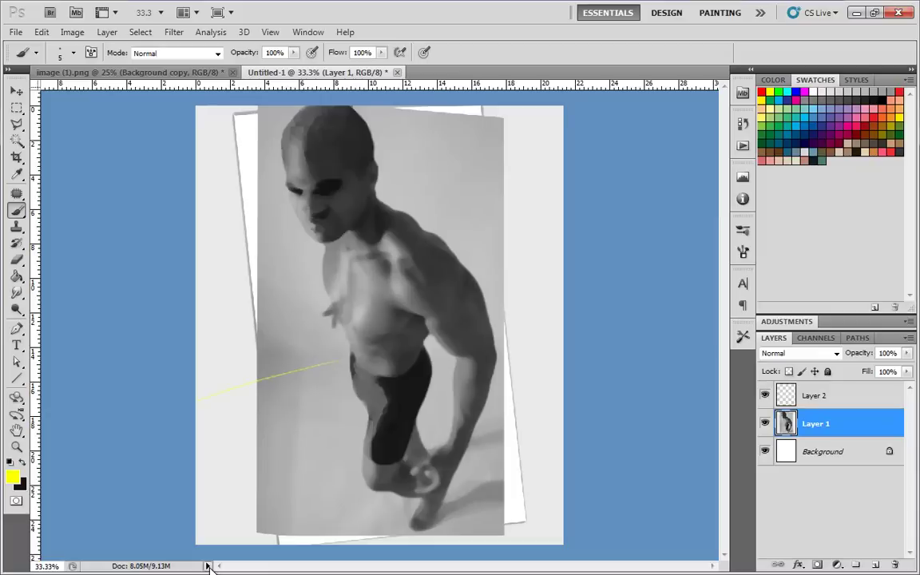
On Layer 2, draw a thin yellow arrow from the canvas's left edge toward the figure's hips
click(815, 395)
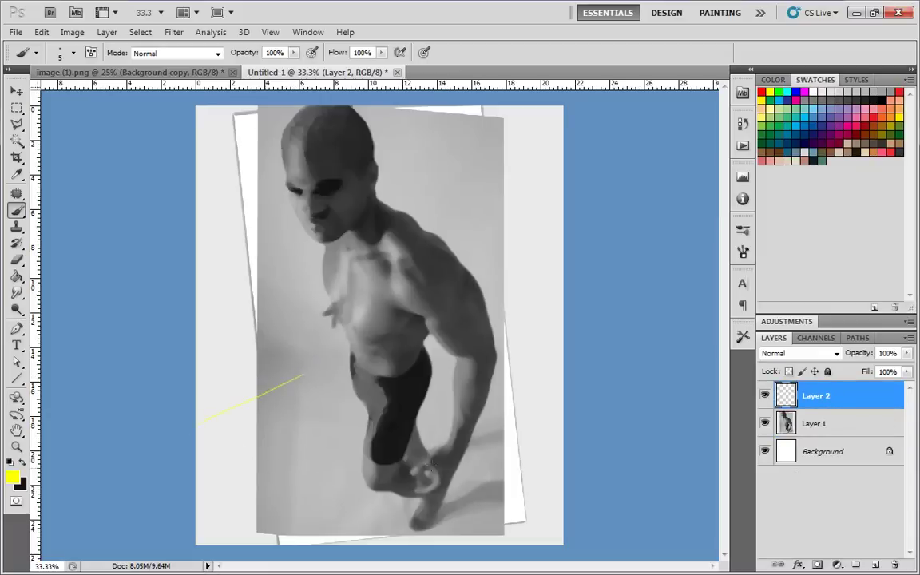
key(alt+bracketleft)
key(alt+bracketright)
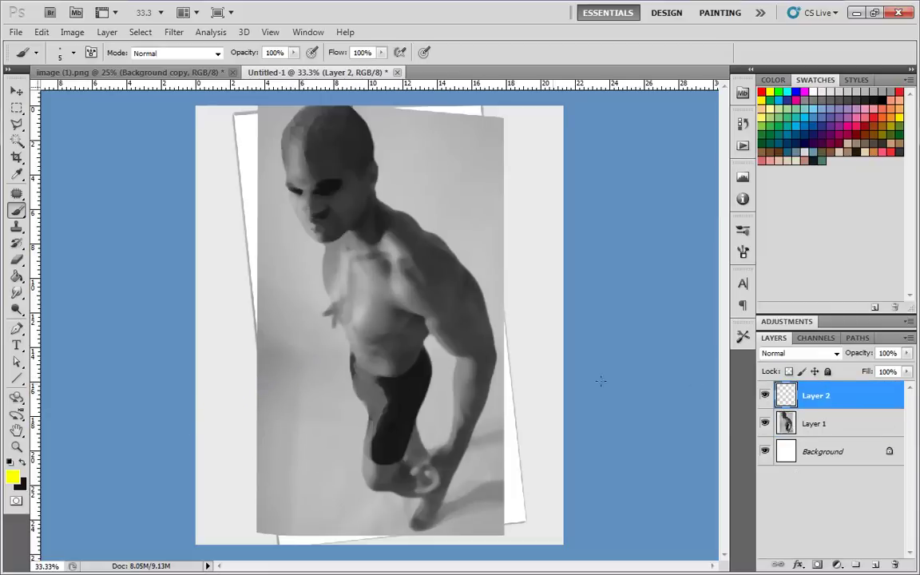
mouse_move(198, 406)
mouse_down()
mouse_move(314, 369)
mouse_move(301, 378)
mouse_up()
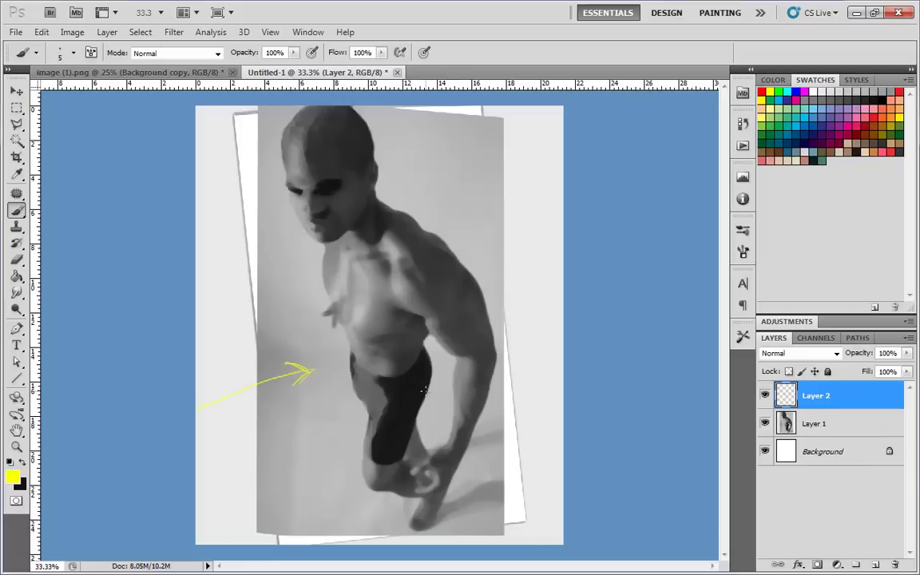
Try marking the shadow areas on the neck and the side of the abdomen, and undo the marks
mouse_move(349, 232)
mouse_down()
mouse_move(381, 241)
mouse_move(386, 221)
mouse_move(327, 210)
mouse_move(348, 250)
mouse_up()
key(ctrl+alt+z)
key(ctrl+alt+z)
key(ctrl+alt+z)
drag(374, 346, 429, 322)
key(ctrl+alt+z)
key(ctrl+alt+z)
Try outlining the shadow under the jaw and on the neck several times, undoing each outline
mouse_move(349, 232)
mouse_down()
mouse_move(386, 225)
mouse_move(376, 204)
mouse_up()
key(ctrl+z)
mouse_move(345, 231)
mouse_down()
mouse_move(359, 267)
mouse_move(316, 254)
mouse_up()
key(ctrl+z)
mouse_move(359, 227)
mouse_down()
mouse_move(324, 255)
mouse_move(323, 247)
mouse_up()
key(ctrl+z)
key(ctrl+z)
mouse_move(350, 231)
mouse_down()
mouse_move(371, 245)
mouse_move(373, 198)
mouse_up()
key(ctrl+z)
Try tracing the lit strip along the forehead and face and smaller marks on the head, undoing each
mouse_move(326, 114)
mouse_down()
mouse_move(305, 165)
mouse_move(314, 236)
mouse_move(298, 212)
mouse_move(303, 146)
mouse_up()
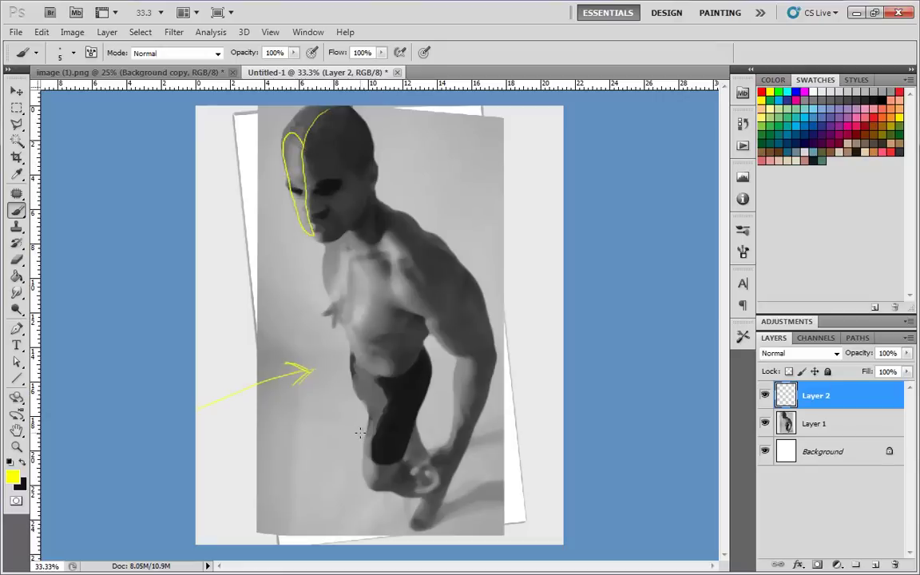
key(ctrl+z)
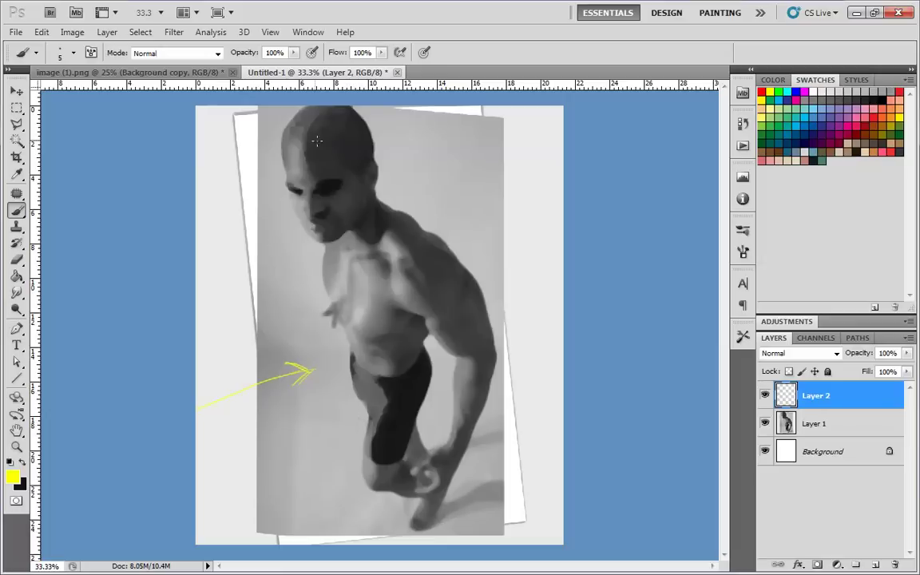
drag(304, 107, 289, 111)
key(ctrl+z)
mouse_move(300, 151)
mouse_down()
mouse_move(288, 142)
mouse_move(292, 180)
mouse_move(302, 141)
mouse_up()
key(ctrl+z)
Try sketching an oval light source beside the head with rays toward the forehead, and undo it
drag(206, 128, 219, 194)
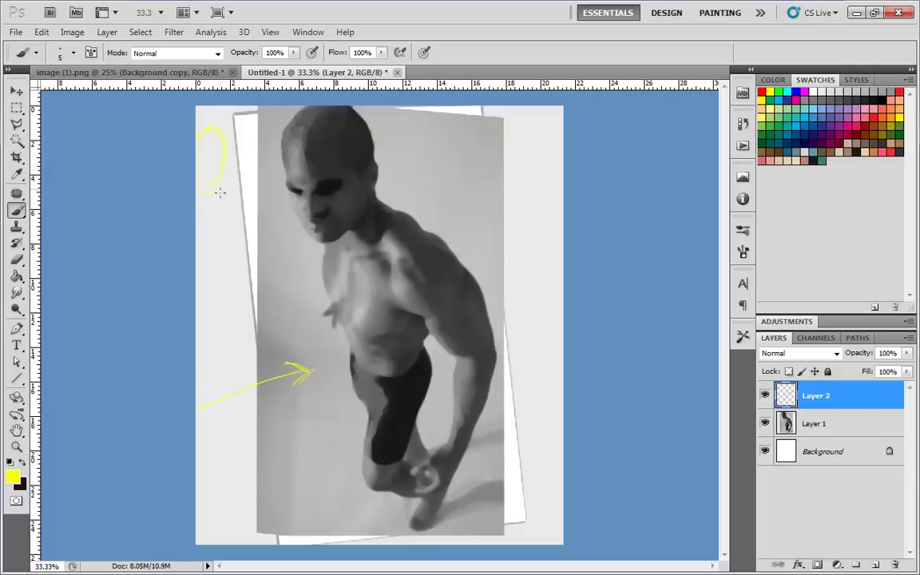
mouse_move(204, 132)
mouse_down()
mouse_move(333, 106)
mouse_move(253, 132)
mouse_move(331, 110)
mouse_up()
drag(228, 151, 323, 152)
key(ctrl+alt+z)
key(ctrl+alt+z)
key(ctrl+alt+z)
Sketch light rays from an oval source beside the head to the body and circle the face, chest and front leg
mouse_move(208, 166)
mouse_down()
mouse_move(208, 203)
mouse_move(210, 165)
mouse_move(307, 106)
mouse_move(315, 116)
mouse_move(302, 140)
mouse_up()
drag(222, 195, 308, 169)
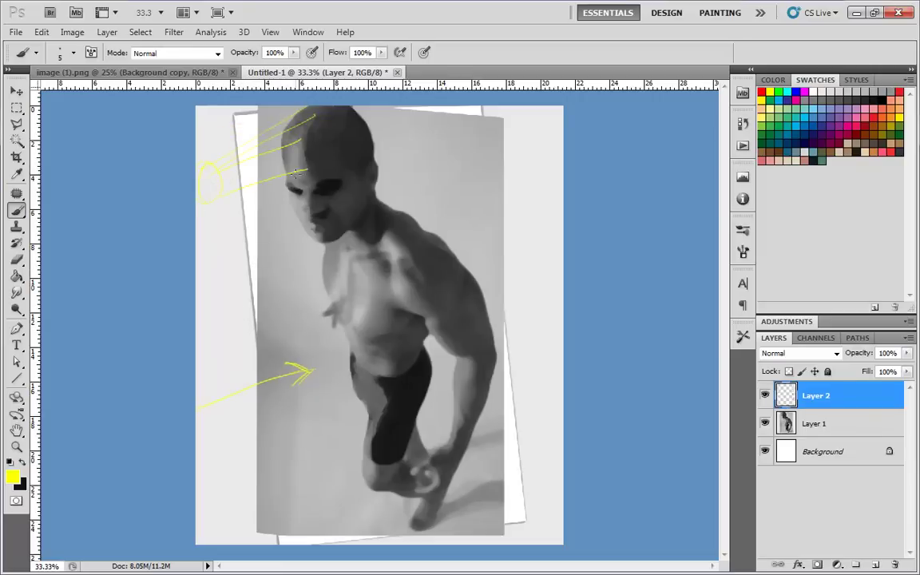
mouse_move(225, 202)
mouse_down()
mouse_move(336, 222)
mouse_move(359, 288)
mouse_up()
mouse_move(206, 198)
mouse_down()
mouse_move(388, 359)
mouse_move(363, 395)
mouse_up()
drag(249, 277, 380, 464)
drag(374, 382, 366, 369)
drag(356, 239, 334, 247)
drag(320, 164, 294, 213)
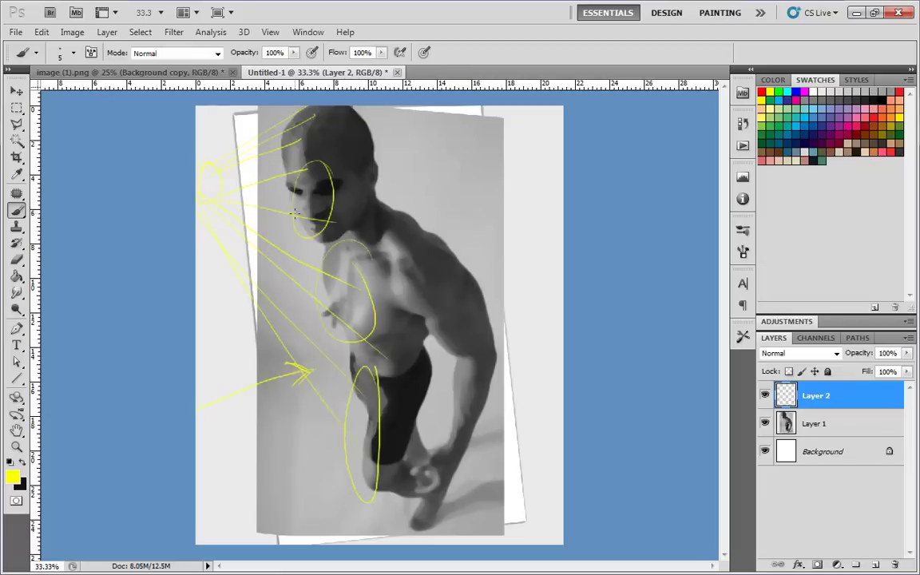
Undo the light source, its rays and the ovals on the face, chest and leg
key(ctrl+alt+z)
key(ctrl+alt+z)
key(ctrl+alt+z)
key(ctrl+alt+z)
key(ctrl+alt+z)
key(ctrl+alt+z)
key(ctrl+alt+z)
key(ctrl+alt+z)
key(ctrl+alt+z)
key(ctrl+alt+z)
key(ctrl+alt+z)
key(ctrl+alt+z)
Draw an oval light source left of the face with yellow rays fanning out to the head, chest, abdomen and leg
mouse_move(220, 202)
mouse_down()
mouse_move(205, 215)
mouse_move(293, 140)
mouse_up()
drag(230, 214, 302, 166)
mouse_move(230, 229)
mouse_down()
mouse_move(330, 198)
mouse_move(363, 308)
mouse_up()
drag(247, 256, 371, 375)
drag(256, 271, 374, 456)
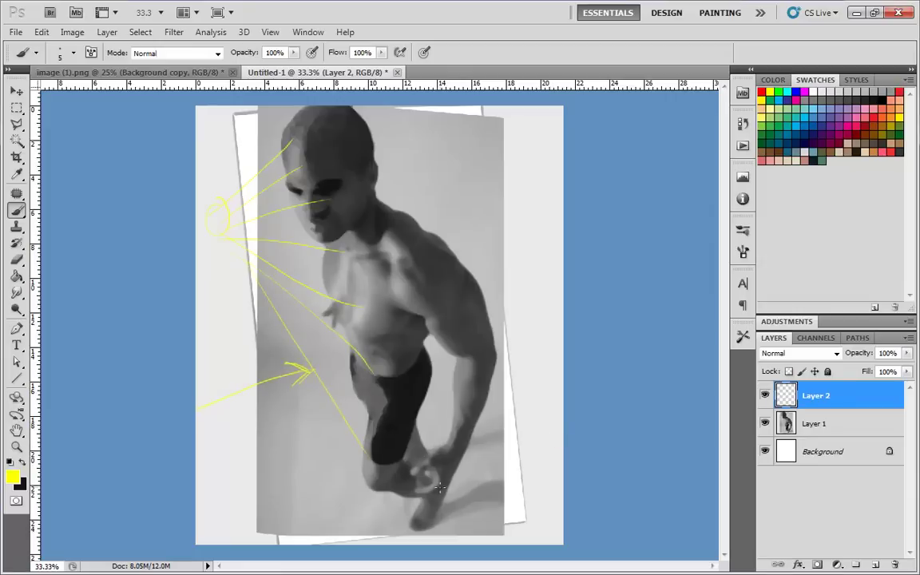
Try outlining and hatching the cast shadow on the floor beside the foot, and undo it
mouse_move(461, 496)
mouse_down()
mouse_move(474, 484)
mouse_move(439, 502)
mouse_move(510, 493)
mouse_move(442, 507)
mouse_move(505, 500)
mouse_move(445, 494)
mouse_up()
key(ctrl+z)
mouse_move(503, 483)
mouse_down()
mouse_move(475, 496)
mouse_move(492, 504)
mouse_move(433, 530)
mouse_up()
drag(460, 488, 451, 498)
drag(480, 484, 458, 497)
key(ctrl+z)
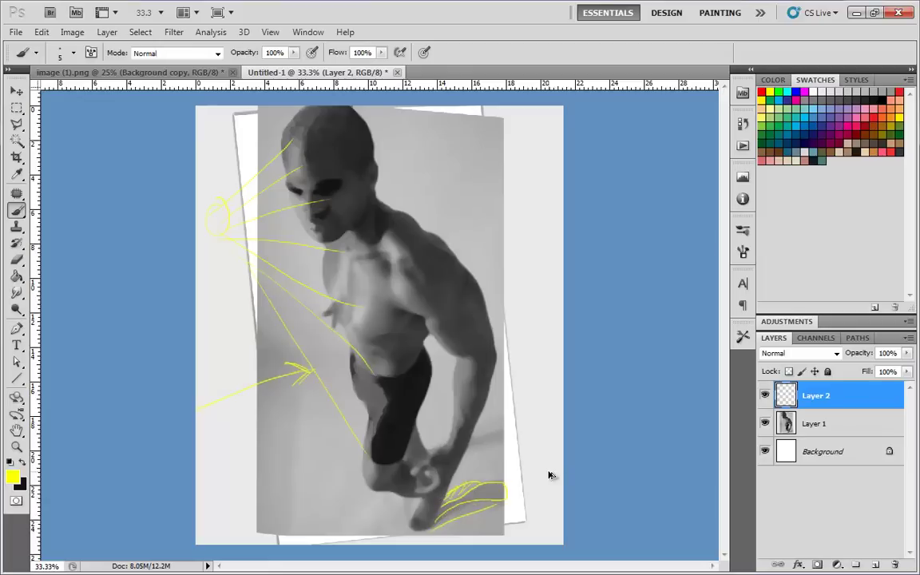
key(ctrl+alt+z)
key(ctrl+alt+z)
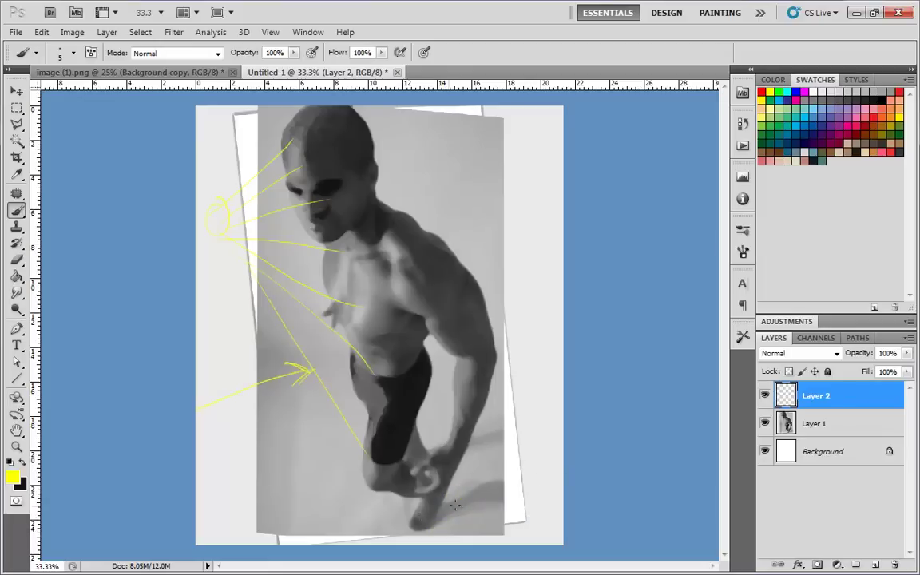
Try outlining the shaded lower leg, hand and foot area, undoing the outlines
mouse_move(374, 471)
mouse_down()
mouse_move(412, 495)
mouse_move(423, 518)
mouse_up()
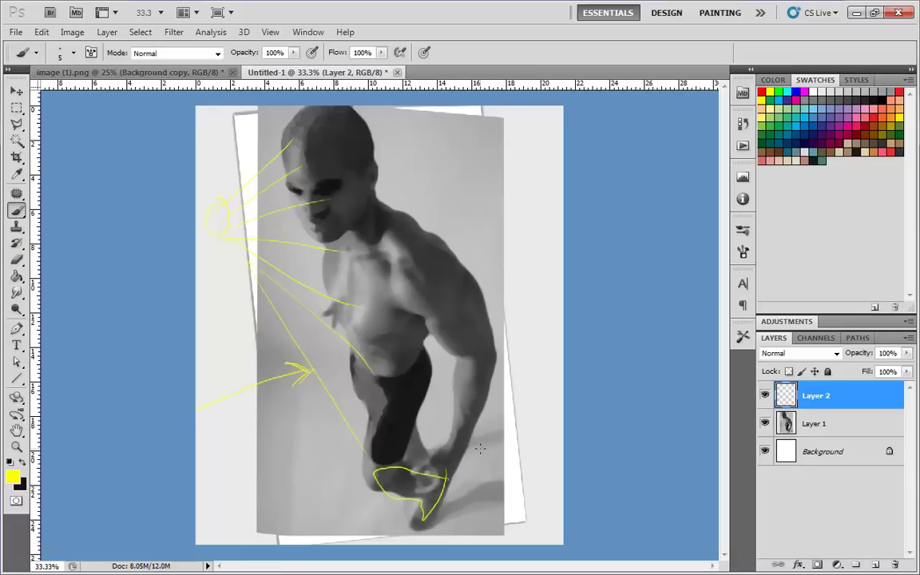
key(ctrl+alt+z)
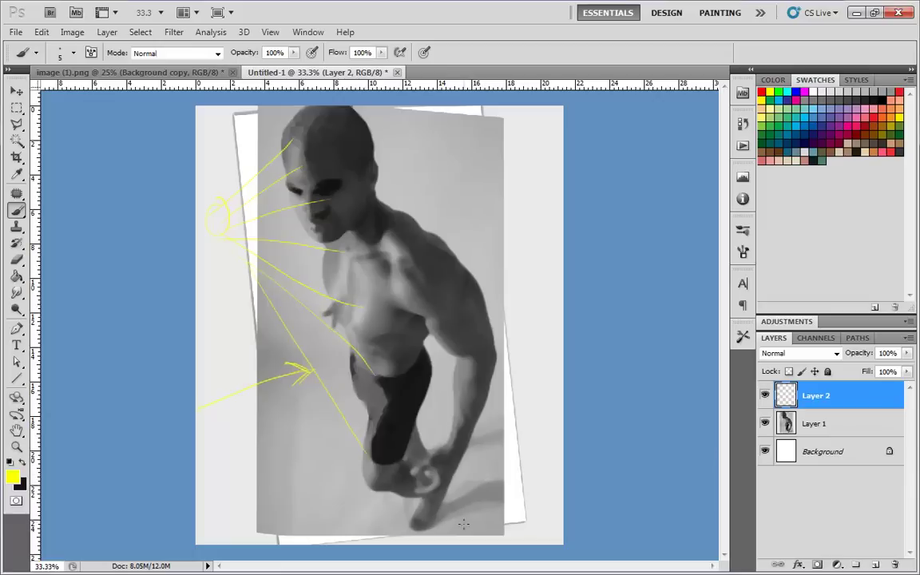
mouse_move(434, 497)
mouse_down()
mouse_move(387, 483)
mouse_move(442, 489)
mouse_move(430, 519)
mouse_up()
key(ctrl+z)
Try marking the shoulder and tracing the light-to-shadow boundary from the forehead down to the arm, undoing both
mouse_move(425, 241)
mouse_down()
mouse_move(475, 340)
mouse_move(448, 257)
mouse_up()
key(ctrl+alt+z)
key(ctrl+alt+z)
mouse_move(311, 132)
mouse_down()
mouse_move(339, 208)
mouse_move(366, 247)
mouse_move(398, 243)
mouse_move(416, 300)
mouse_move(472, 339)
mouse_up()
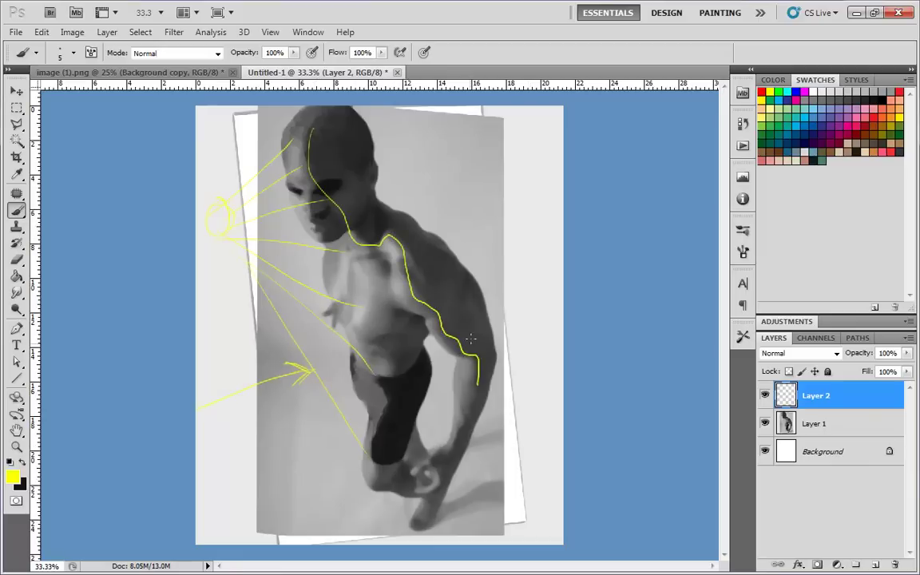
key(ctrl+z)
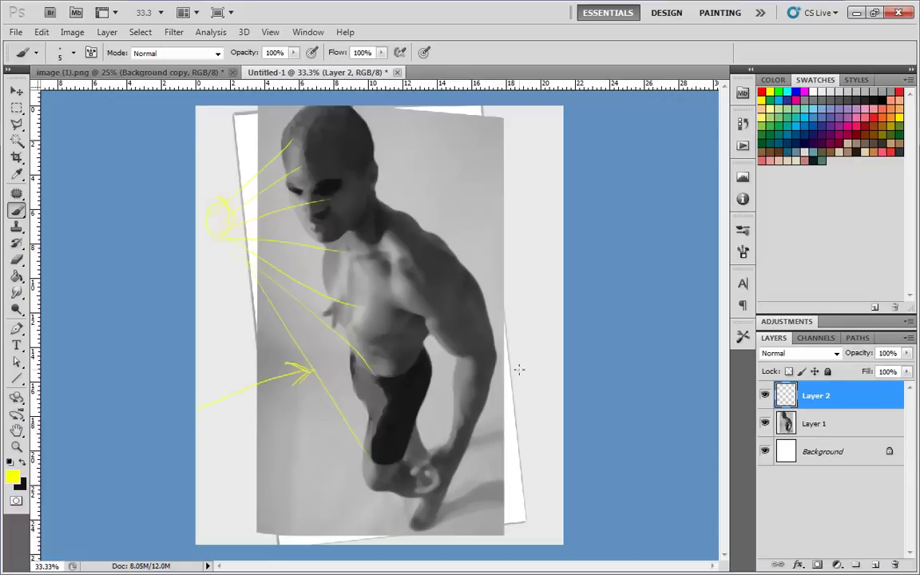
Try outlining the neck and shoulder planes with contour hatching, and undo all of these marks
mouse_move(421, 240)
mouse_down()
mouse_move(473, 308)
mouse_move(475, 372)
mouse_move(424, 321)
mouse_up()
key(ctrl+z)
drag(353, 237, 386, 205)
key(ctrl+z)
mouse_move(427, 238)
mouse_down()
mouse_move(399, 209)
mouse_move(385, 213)
mouse_move(379, 232)
mouse_move(388, 251)
mouse_move(425, 253)
mouse_move(386, 246)
mouse_move(411, 232)
mouse_move(394, 255)
mouse_move(397, 241)
mouse_move(417, 240)
mouse_move(397, 254)
mouse_move(386, 232)
mouse_move(377, 237)
mouse_move(385, 226)
mouse_move(413, 226)
mouse_move(378, 227)
mouse_move(413, 250)
mouse_move(397, 210)
mouse_up()
key(ctrl+alt+z)
key(ctrl+alt+z)
key(ctrl+alt+z)
key(ctrl+alt+z)
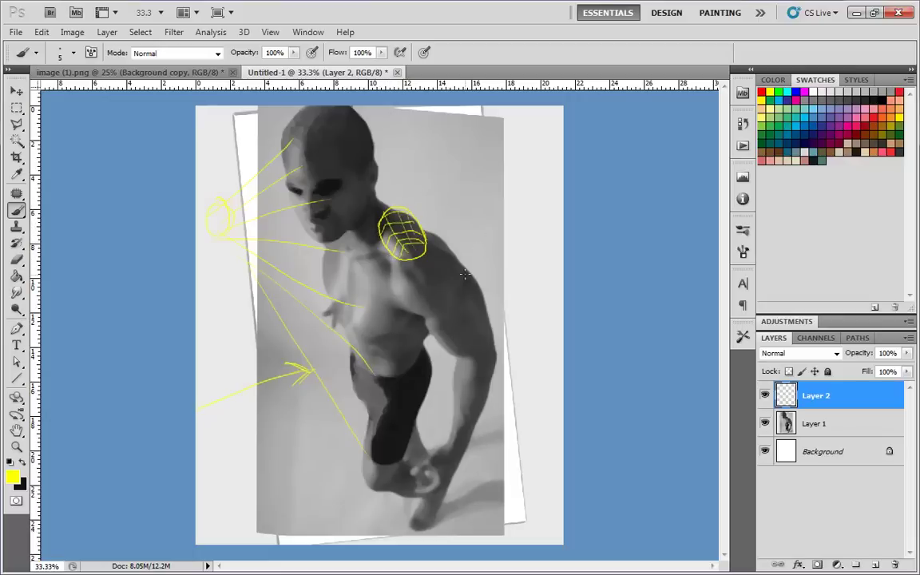
key(ctrl+alt+z)
key(ctrl+alt+z)
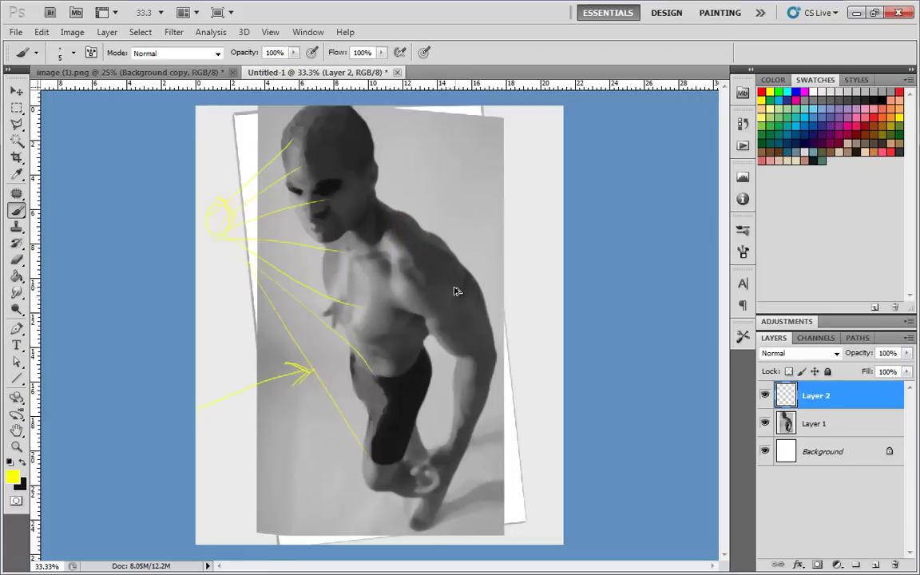
Draw a yellow oval around the head and a large rectangular plane extending behind and beside it
drag(361, 147, 342, 114)
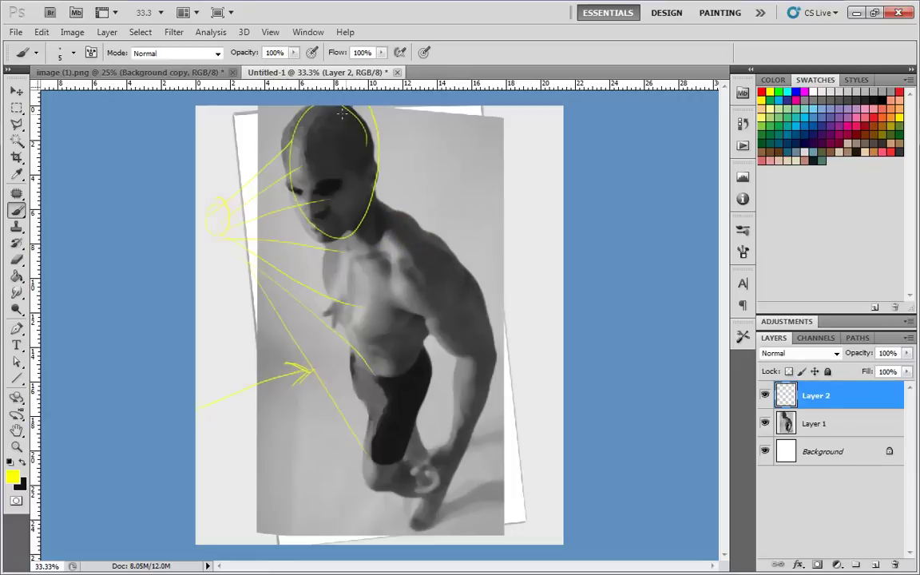
drag(289, 255, 434, 253)
key(ctrl+z)
mouse_move(291, 260)
mouse_down()
mouse_move(468, 252)
mouse_move(382, 144)
mouse_up()
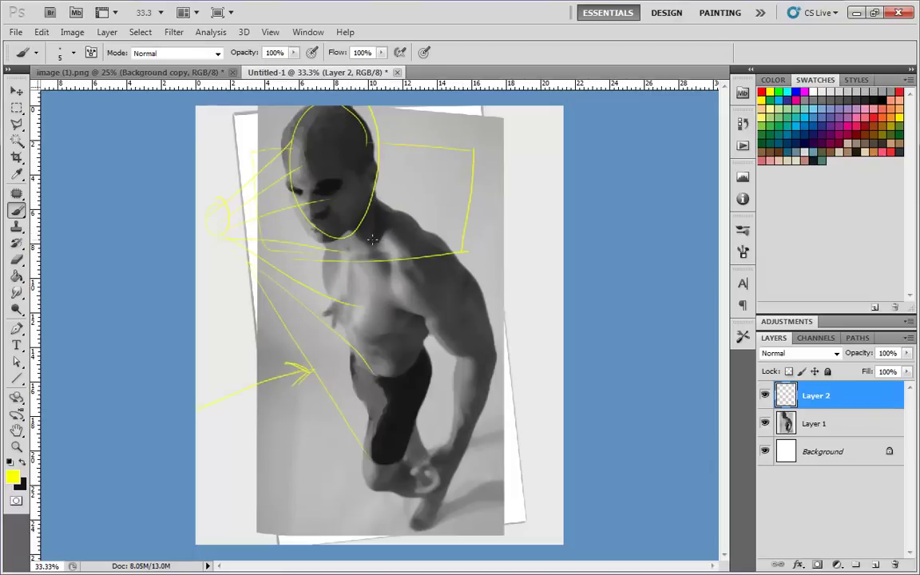
Try hatching the shadow that the head casts on the neck and shoulder, and undo the hatching
mouse_move(358, 238)
mouse_down()
mouse_move(403, 238)
mouse_move(391, 194)
mouse_up()
drag(369, 234, 411, 229)
mouse_move(357, 238)
mouse_down()
mouse_move(385, 184)
mouse_move(399, 230)
mouse_move(410, 215)
mouse_up()
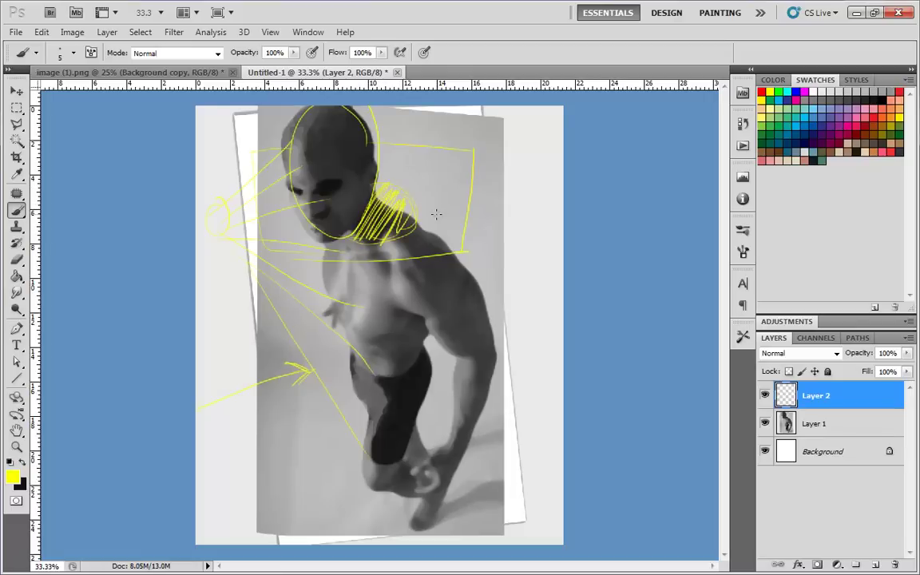
key(ctrl+z)
key(ctrl+alt+z)
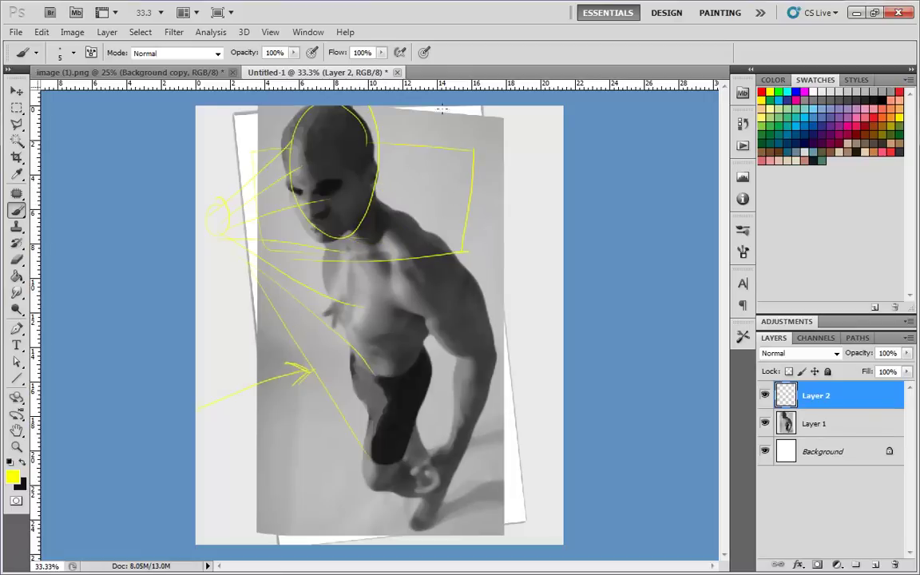
mouse_move(360, 209)
mouse_down()
mouse_move(355, 240)
mouse_move(375, 225)
mouse_up()
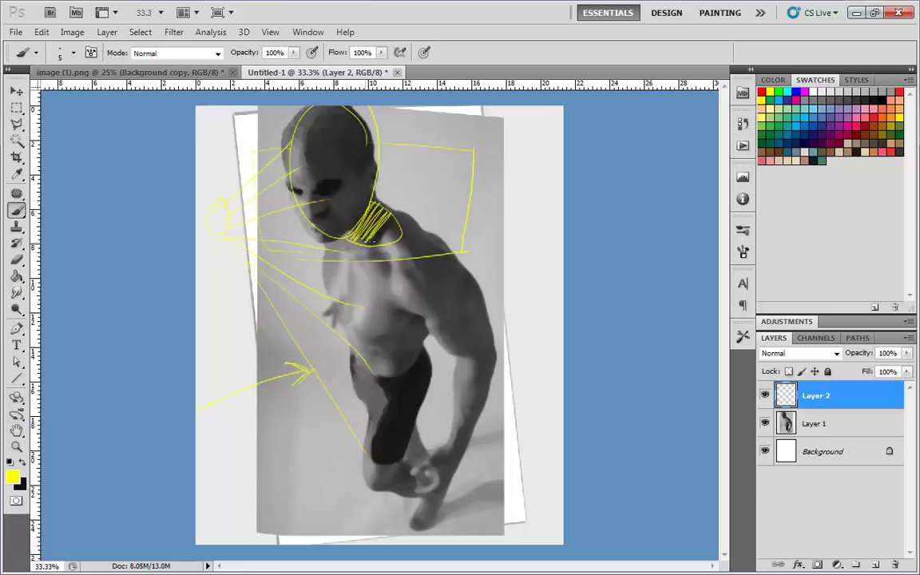
key(ctrl+alt+z)
key(ctrl+alt+z)
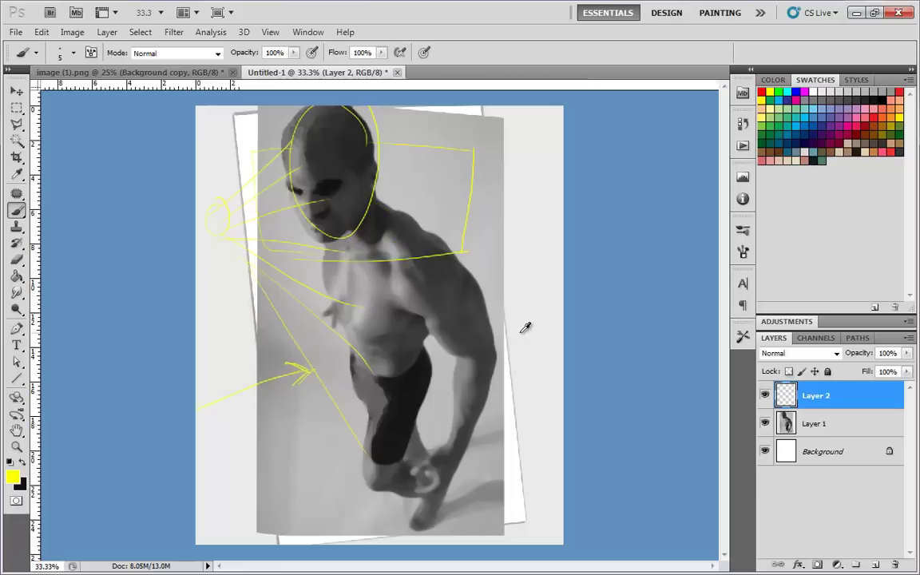
Undo the yellow oval around the head and the rectangular plane behind it
key(ctrl+alt+z)
key(ctrl+alt+z)
Try drawing a long yellow axis line through the figure from the head down to the feet
mouse_move(366, 214)
mouse_down()
mouse_move(360, 107)
mouse_move(286, 137)
mouse_move(336, 240)
mouse_move(429, 508)
mouse_up()
key(ctrl+alt+z)
key(ctrl+alt+z)
drag(416, 473, 383, 239)
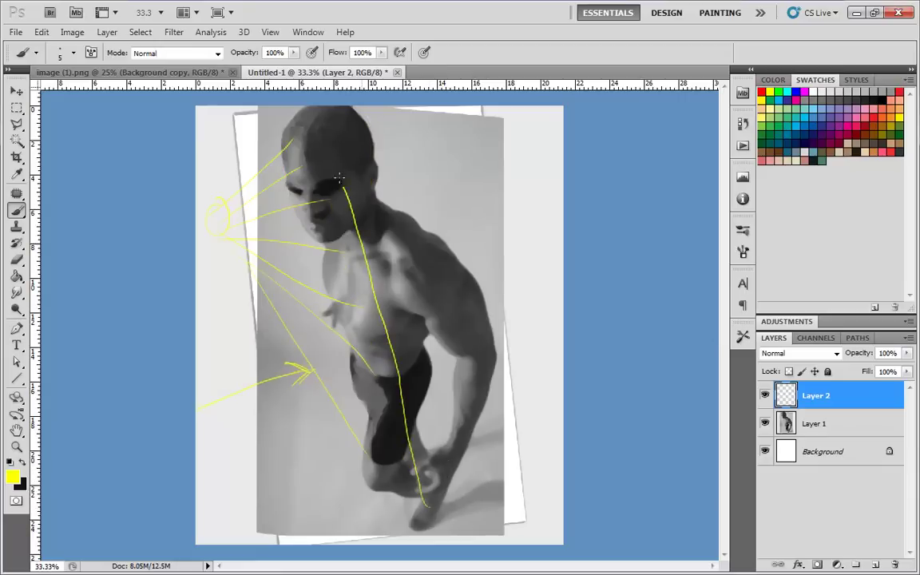
key(ctrl+alt+z)
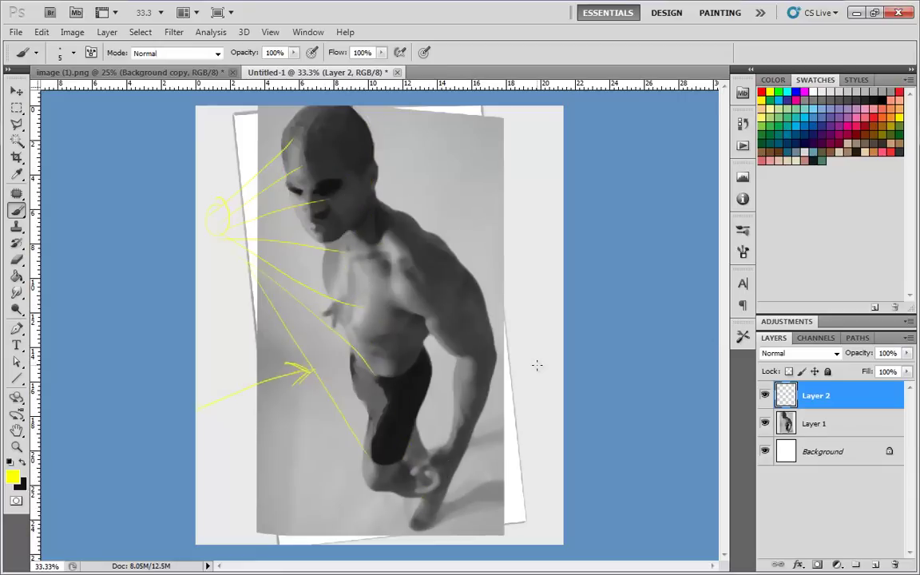
Try drawing two long lines converging toward the feet on either side of the figure, plus an oval around the head
drag(262, 145, 383, 505)
drag(487, 140, 437, 541)
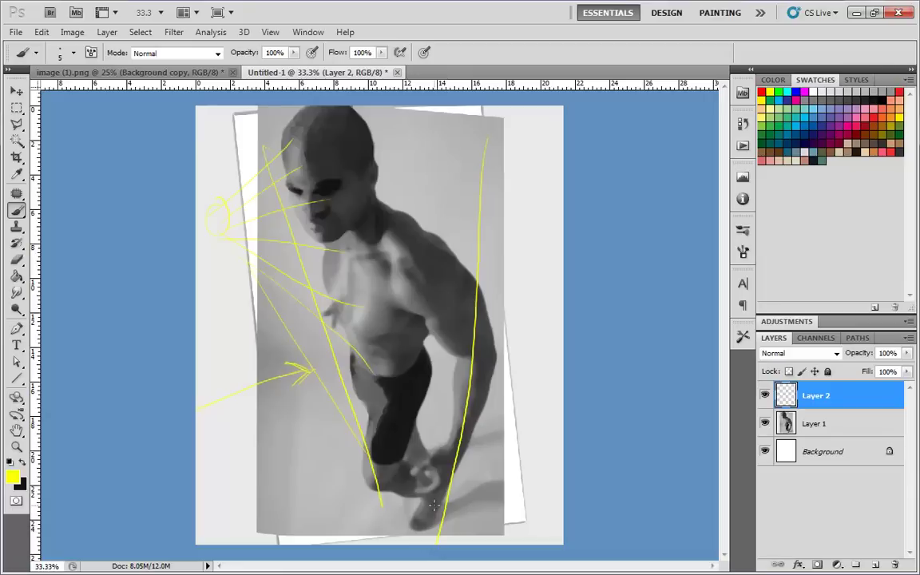
key(ctrl+alt+z)
key(ctrl+alt+z)
mouse_move(361, 190)
mouse_down()
mouse_move(285, 149)
mouse_move(345, 126)
mouse_up()
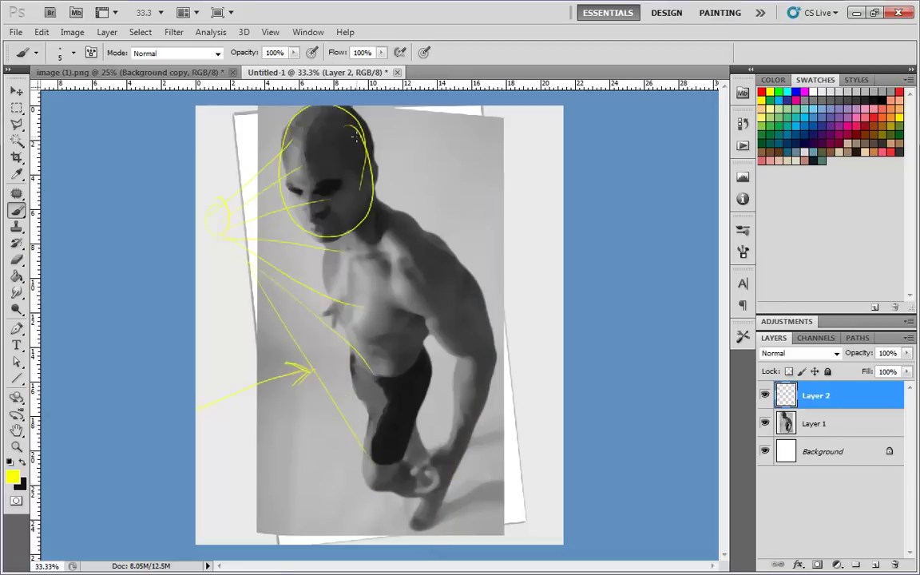
key(ctrl+alt+z)
key(ctrl+alt+z)
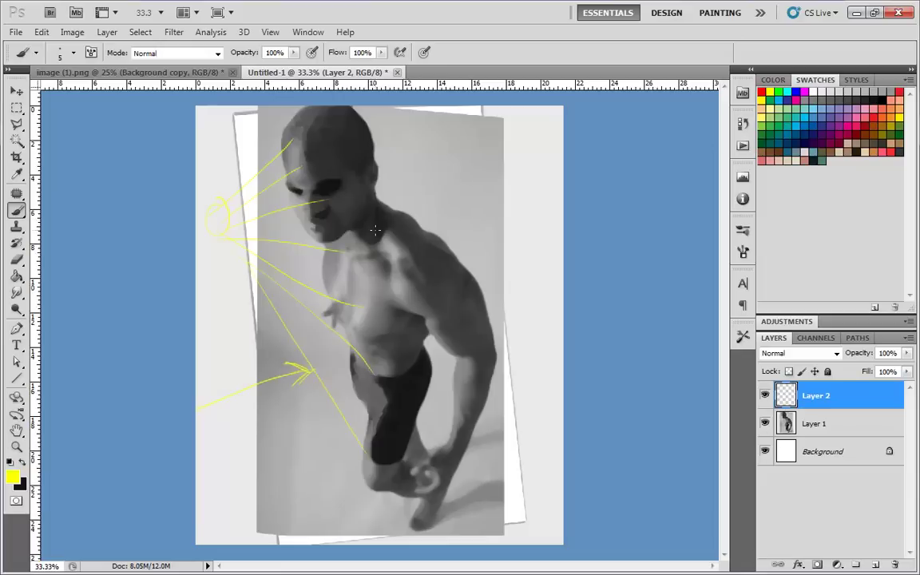
Outline in yellow the cast shadow on the neck below the jaw
mouse_move(373, 204)
mouse_down()
mouse_move(373, 234)
mouse_move(350, 250)
mouse_move(386, 239)
mouse_move(381, 252)
mouse_move(398, 228)
mouse_up()
key(ctrl+z)
drag(372, 200, 377, 244)
Try sketching two side-by-side yellow circles in the empty background beside the head, and undo them
mouse_move(436, 132)
mouse_down()
mouse_move(458, 183)
mouse_move(455, 141)
mouse_move(497, 129)
mouse_up()
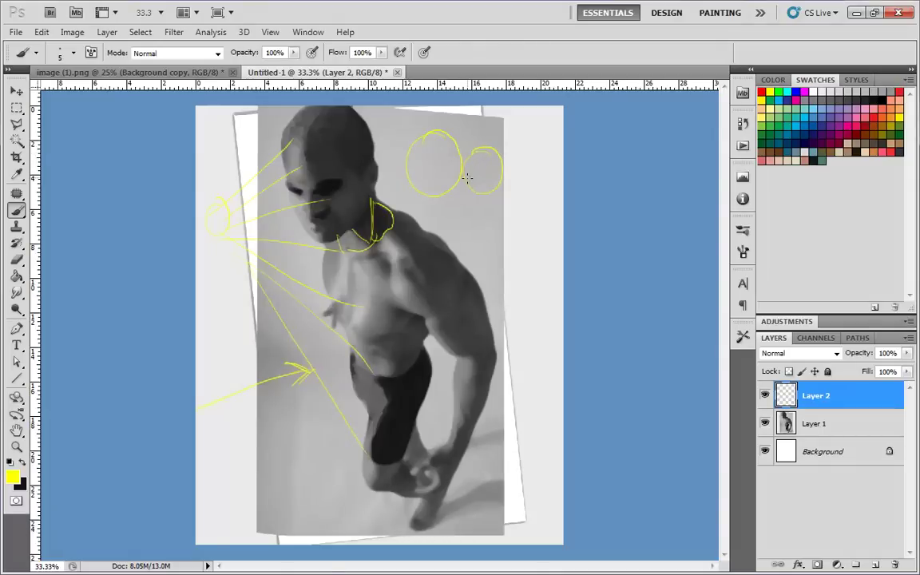
mouse_move(476, 165)
mouse_down()
mouse_move(493, 156)
mouse_move(469, 178)
mouse_move(484, 152)
mouse_up()
key(ctrl+alt+z)
key(ctrl+alt+z)
key(ctrl+alt+z)
key(ctrl+alt+z)
key(ctrl+alt+z)
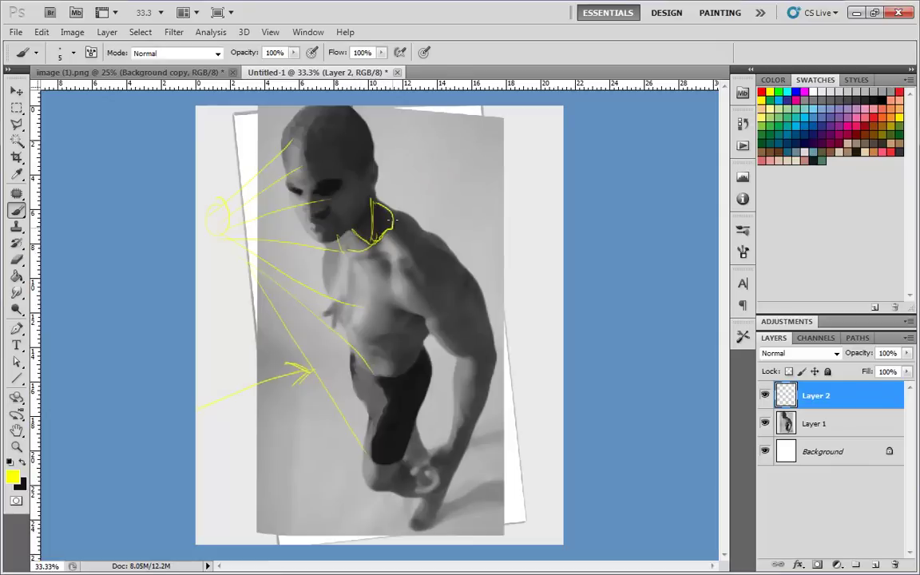
Try hatching the outlined neck shadow, and undo both the hatching and its outline
mouse_move(377, 227)
mouse_down()
mouse_move(369, 212)
mouse_move(382, 228)
mouse_move(375, 221)
mouse_up()
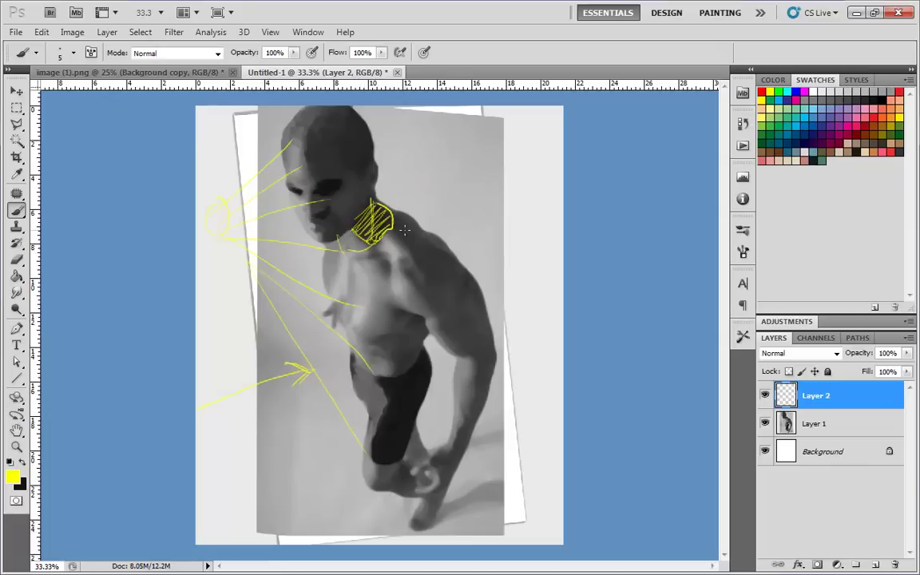
key(ctrl+alt+z)
key(ctrl+alt+z)
key(ctrl+alt+z)
key(ctrl+alt+z)
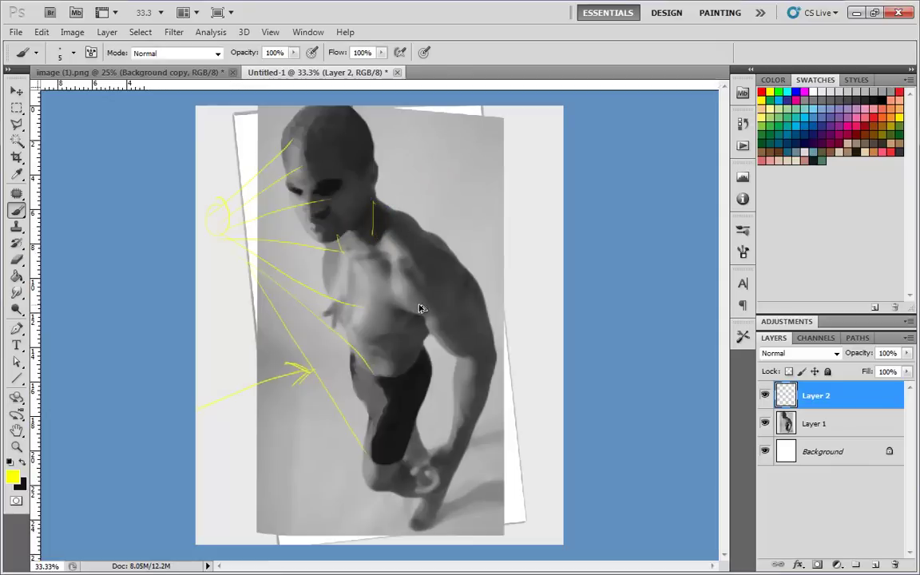
Try drawing a yellow arrow from the top of the head down to the collarbone
drag(324, 132, 385, 260)
drag(384, 261, 367, 251)
key(ctrl+alt+z)
key(ctrl+alt+z)
key(ctrl+alt+z)
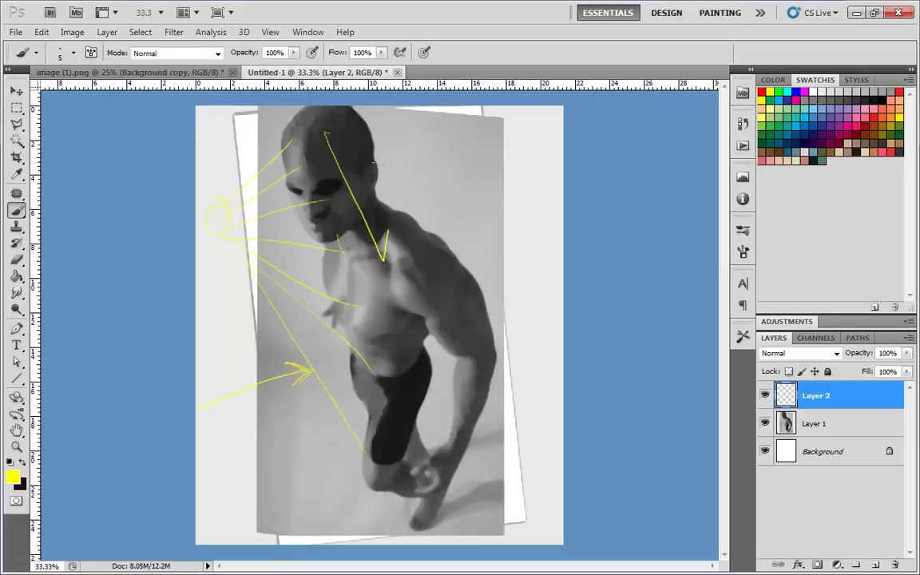
Try marking the head, neck and chest masses with yellow ovals, and undo them
mouse_move(363, 127)
mouse_down()
mouse_move(296, 120)
mouse_move(359, 153)
mouse_up()
drag(370, 225, 396, 234)
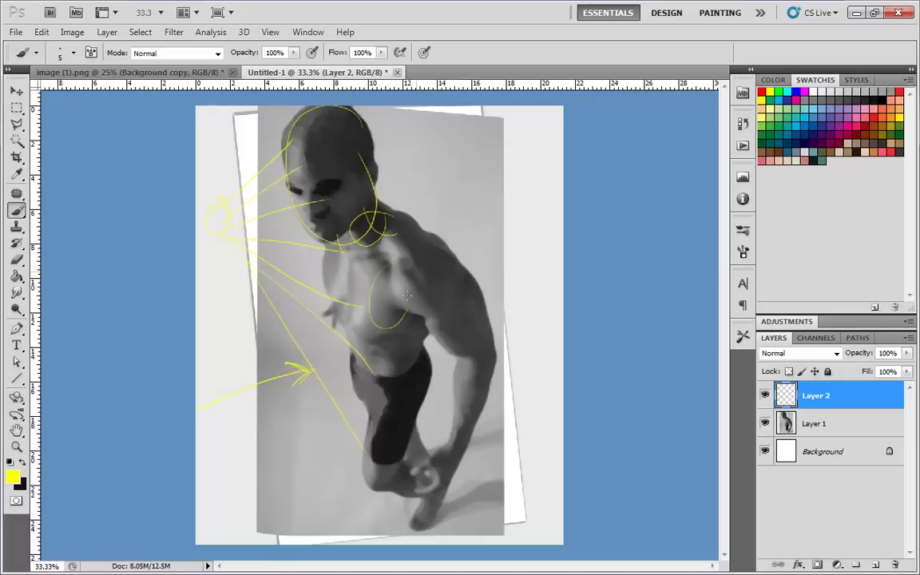
key(ctrl+alt+z)
key(ctrl+alt+z)
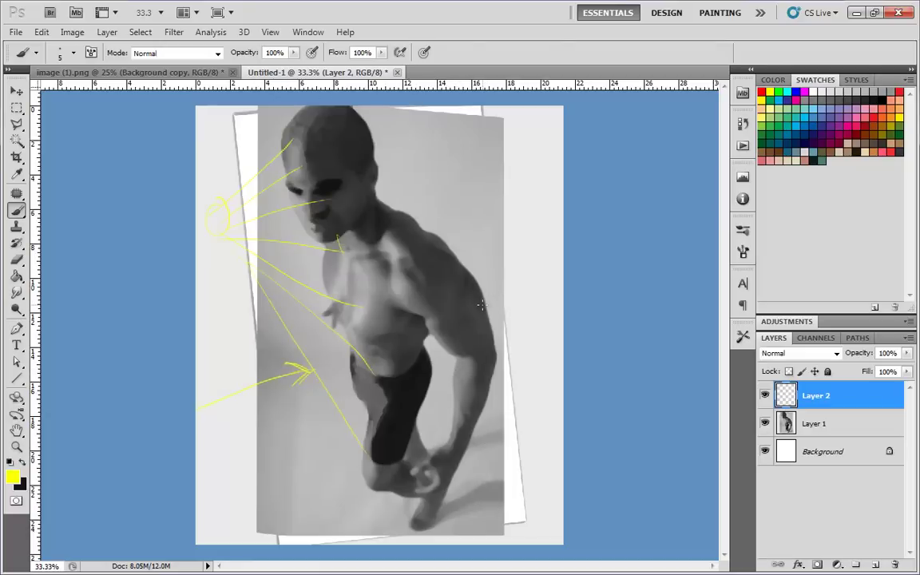
Reinforce the yellow light rays running from the light source to the neck and upper chest
key(ctrl+z)
mouse_move(227, 230)
mouse_down()
mouse_move(354, 276)
mouse_move(345, 253)
mouse_up()
Sketch a black tapered cone with curved contour rings in the background beside the head
click(791, 97)
mouse_move(439, 152)
mouse_down()
mouse_move(473, 228)
mouse_move(498, 250)
mouse_move(515, 231)
mouse_move(501, 249)
mouse_up()
mouse_move(480, 198)
mouse_down()
mouse_move(483, 227)
mouse_move(498, 220)
mouse_move(493, 247)
mouse_up()
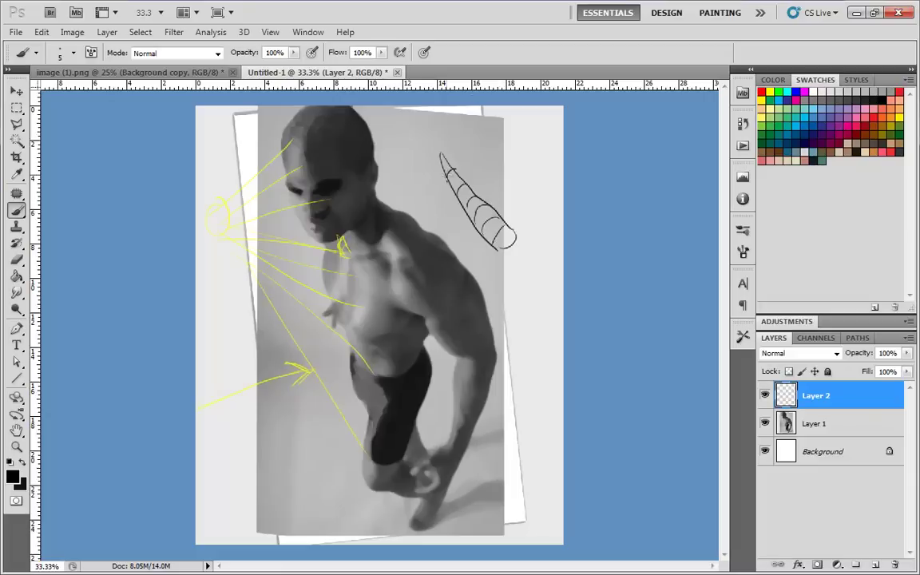
Try adding lengthwise contour lines along the cone, and undo them
mouse_move(443, 159)
mouse_down()
mouse_move(491, 212)
mouse_move(499, 242)
mouse_up()
drag(499, 242, 442, 155)
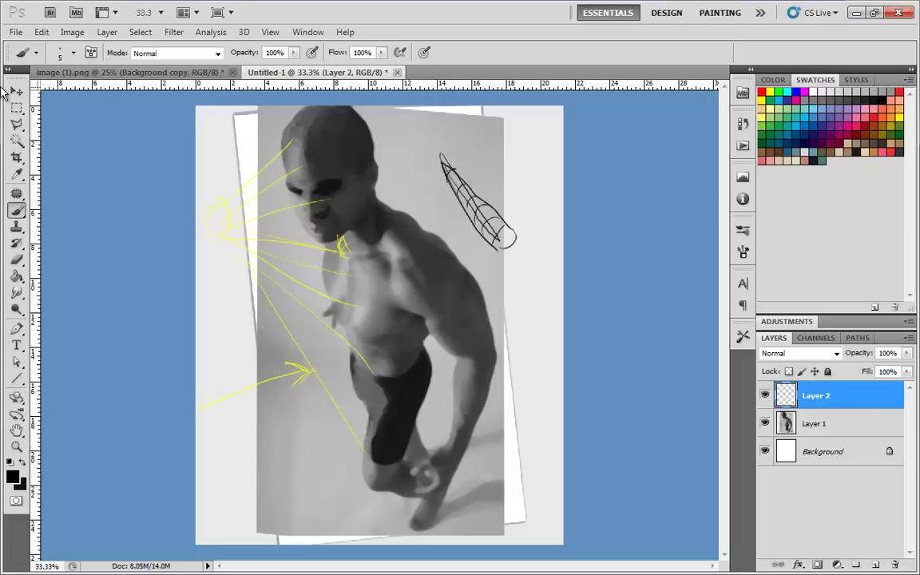
key(ctrl+alt+z)
key(ctrl+alt+z)
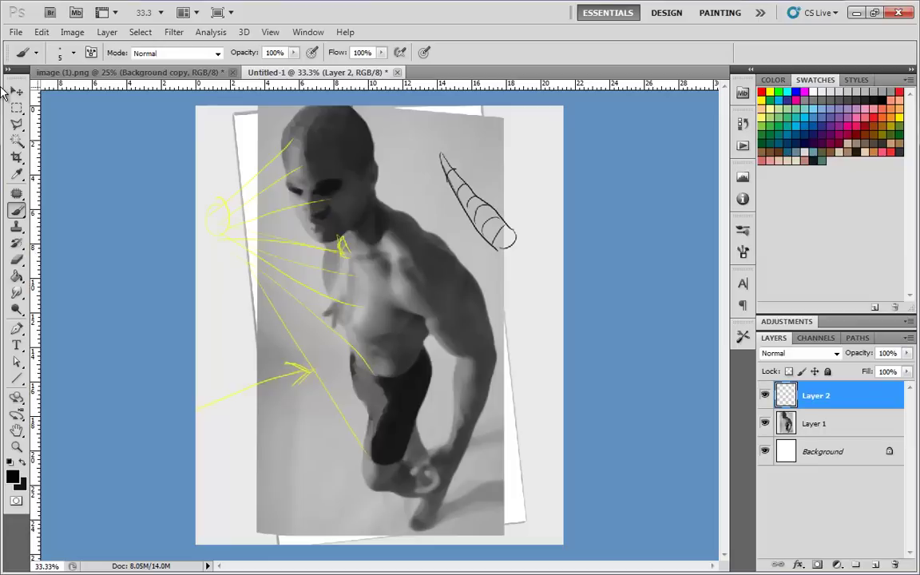
Paint a white highlight along the length of the cone and shade its lower edge in black
click(814, 92)
drag(444, 161, 501, 242)
click(884, 96)
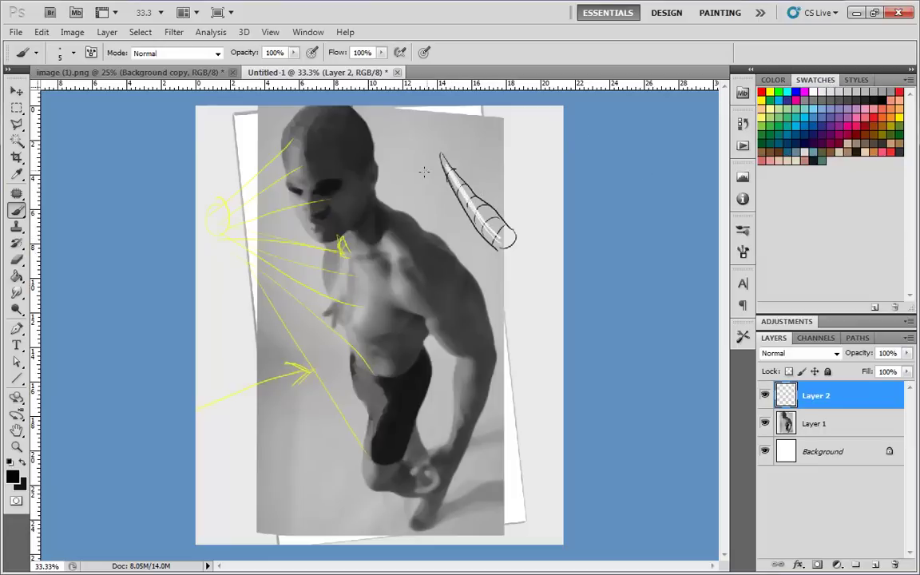
mouse_move(445, 170)
mouse_down()
mouse_move(485, 236)
mouse_move(486, 228)
mouse_up()
mouse_move(453, 193)
mouse_down()
mouse_move(489, 245)
mouse_move(444, 175)
mouse_up()
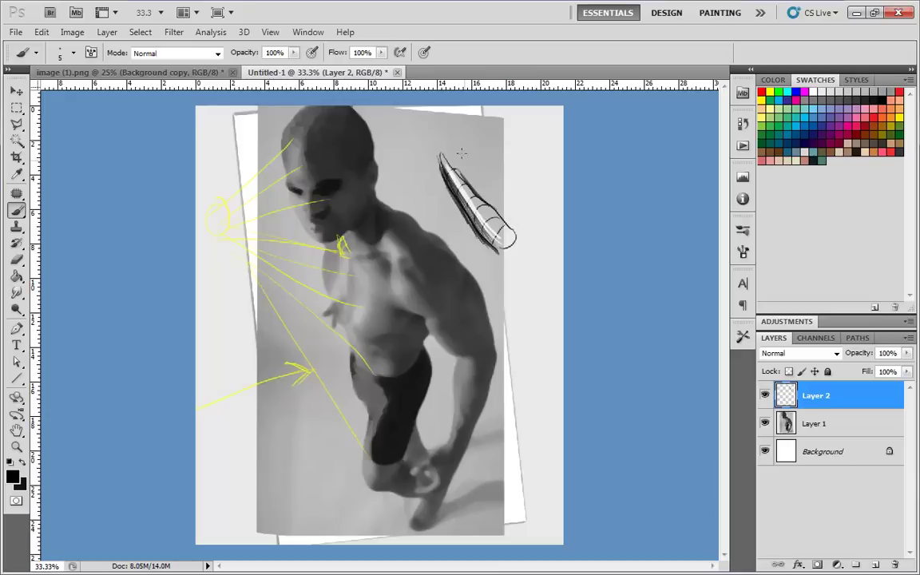
Try drawing curved black lines rising from both ends of the cone's upper edge, and undo them
drag(460, 172, 487, 126)
drag(508, 233, 505, 137)
key(ctrl+alt+z)
key(ctrl+alt+z)
drag(449, 159, 506, 225)
drag(449, 169, 480, 130)
mouse_move(511, 214)
mouse_down()
mouse_move(506, 148)
mouse_move(510, 186)
mouse_up()
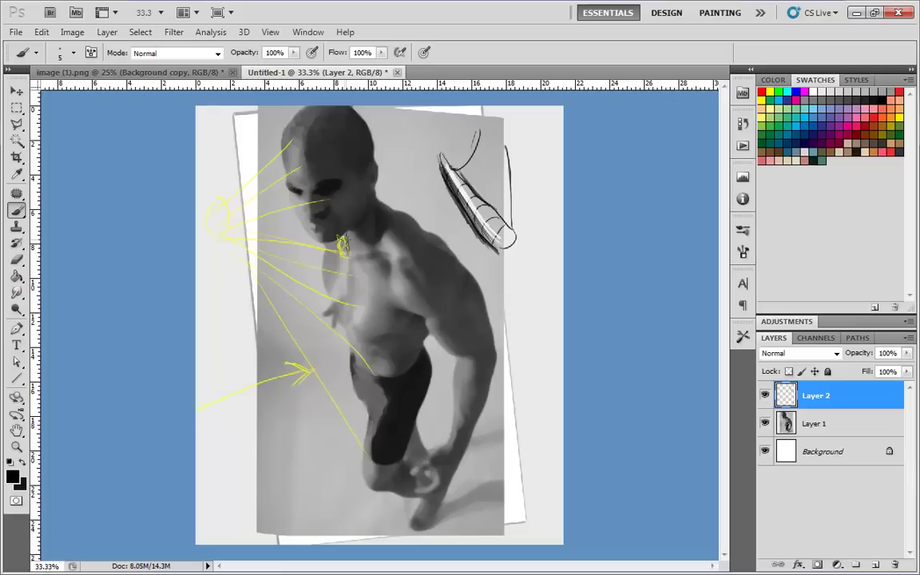
key(ctrl+alt+z)
key(ctrl+alt+z)
key(ctrl+alt+z)
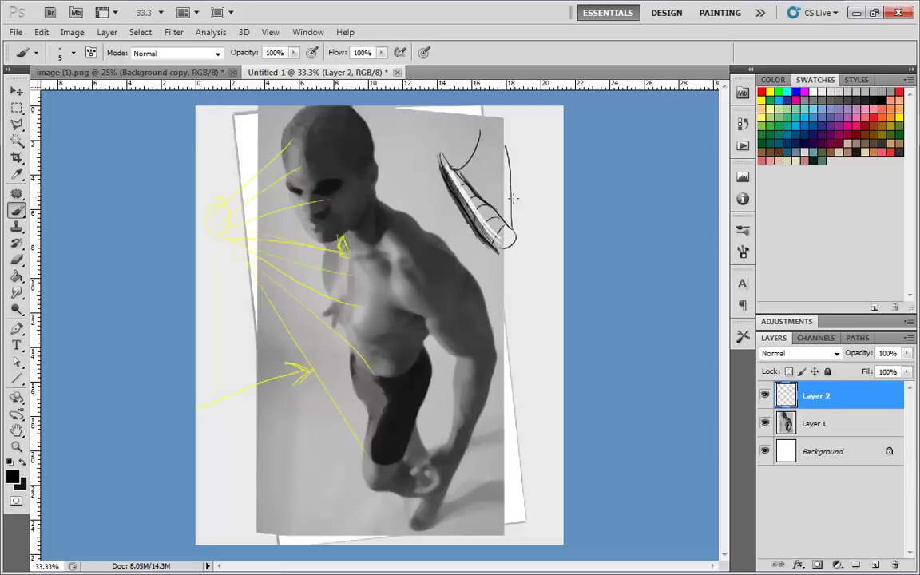
Shade the cone's upper edge with dark hatching and add light gray tone over its surface
mouse_move(486, 193)
mouse_down()
mouse_move(495, 205)
mouse_move(477, 189)
mouse_move(488, 202)
mouse_up()
mouse_move(440, 184)
mouse_down()
mouse_move(455, 172)
mouse_move(517, 225)
mouse_up()
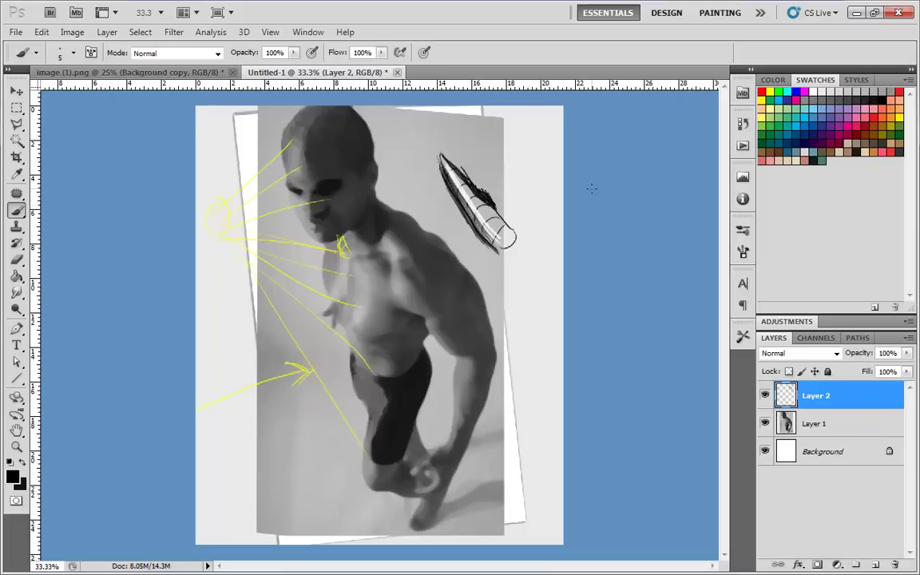
mouse_move(500, 214)
mouse_down()
mouse_move(514, 230)
mouse_move(503, 233)
mouse_up()
mouse_move(452, 174)
mouse_down()
mouse_move(479, 203)
mouse_move(470, 194)
mouse_up()
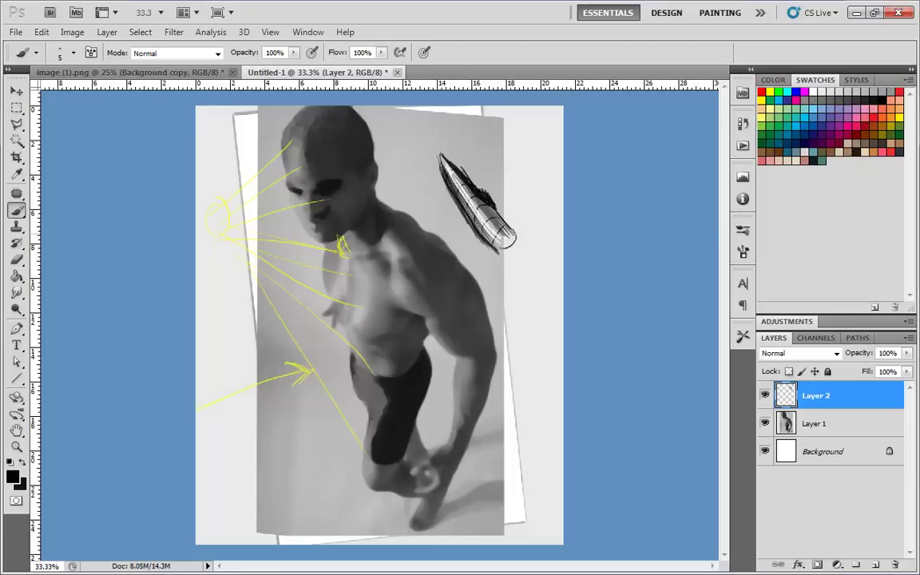
Sketch a black upright cylinder below the cone, add a white highlight along one side, and return to black
mouse_move(524, 281)
mouse_down()
mouse_move(510, 328)
mouse_move(513, 363)
mouse_up()
mouse_move(544, 302)
mouse_down()
mouse_move(546, 364)
mouse_move(540, 357)
mouse_up()
click(813, 91)
drag(540, 302, 545, 326)
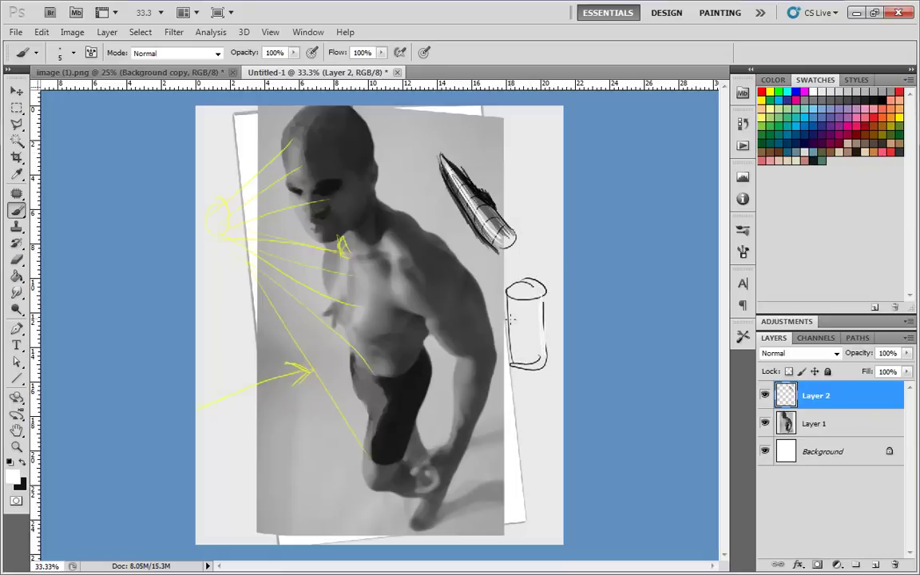
key(x)
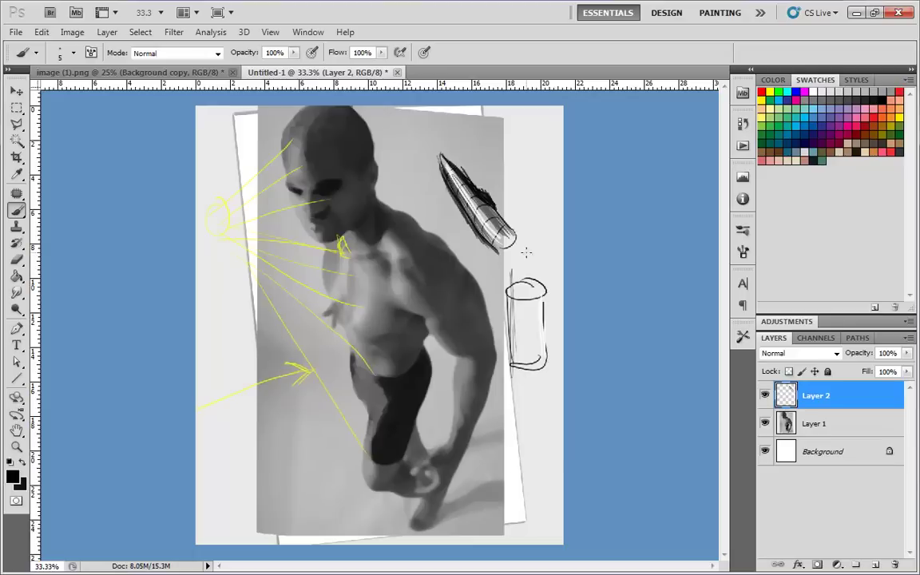
Cover the cylinder with gray tone using the 62 px round brush
right_click(531, 272)
click(662, 356)
mouse_move(509, 282)
mouse_down()
mouse_move(528, 388)
mouse_move(551, 368)
mouse_up()
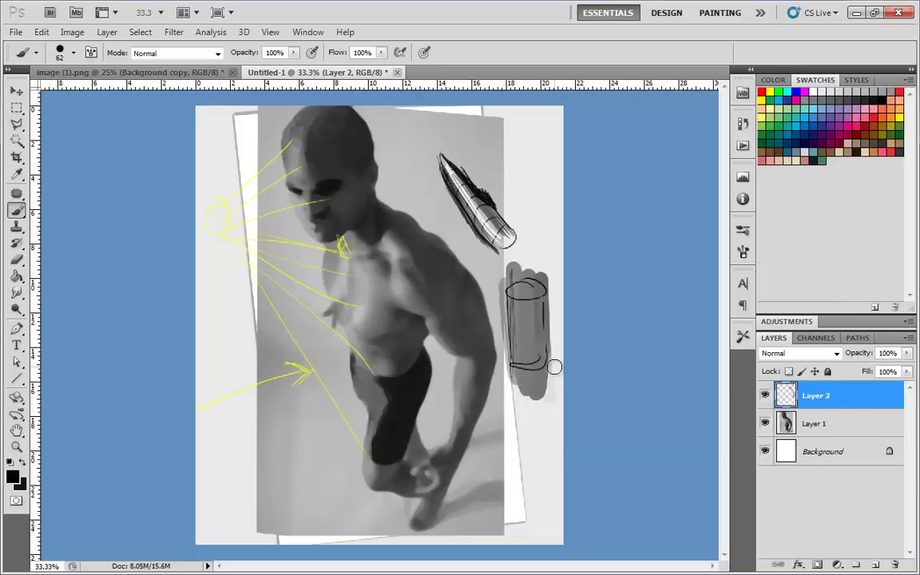
Paint a white highlight along the cylinder's outer edge with the 5 px brush
click(815, 92)
right_click(550, 297)
click(616, 389)
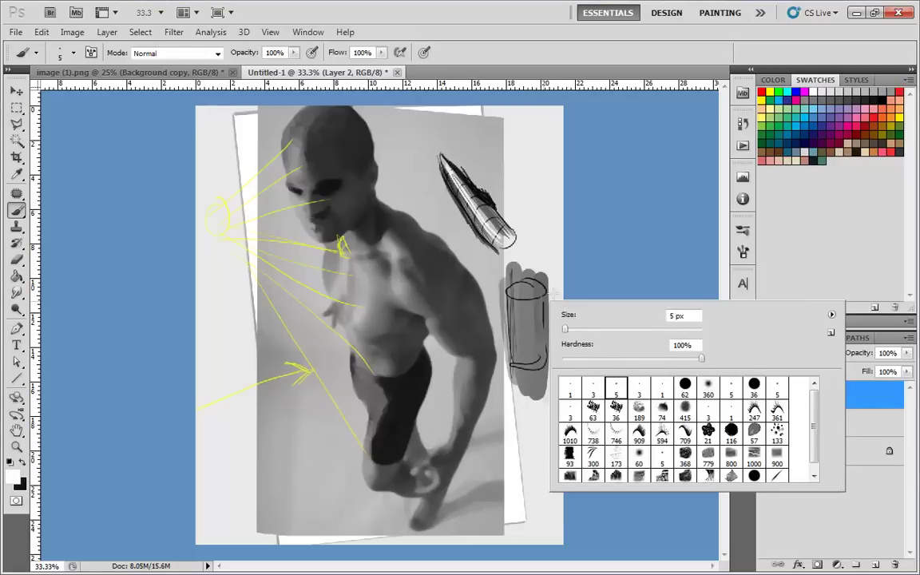
click(543, 302)
drag(543, 302, 546, 367)
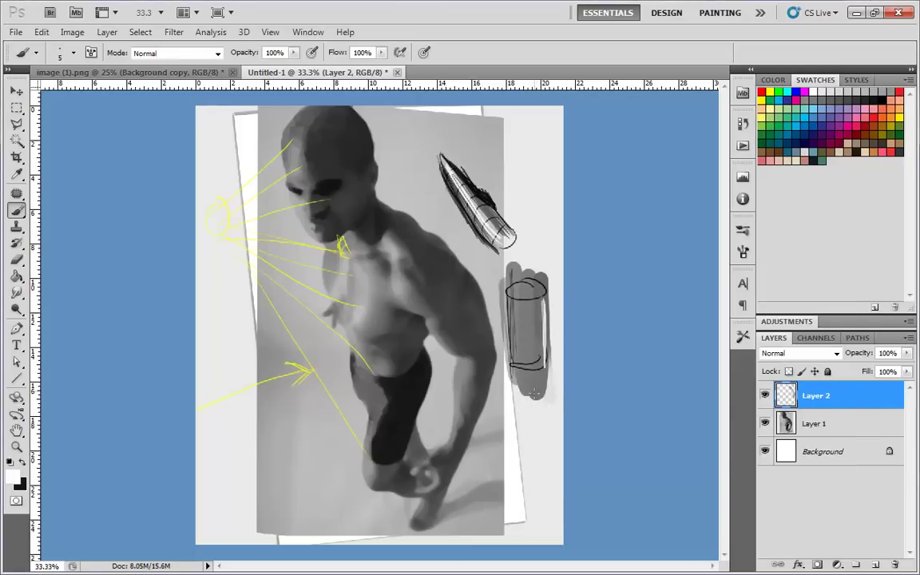
Shade the cylinder's side nearest the figure with black strokes
click(884, 103)
mouse_move(509, 304)
mouse_down()
mouse_move(509, 346)
mouse_move(509, 325)
mouse_move(517, 342)
mouse_move(515, 335)
mouse_move(544, 335)
mouse_up()
key(ctrl+z)
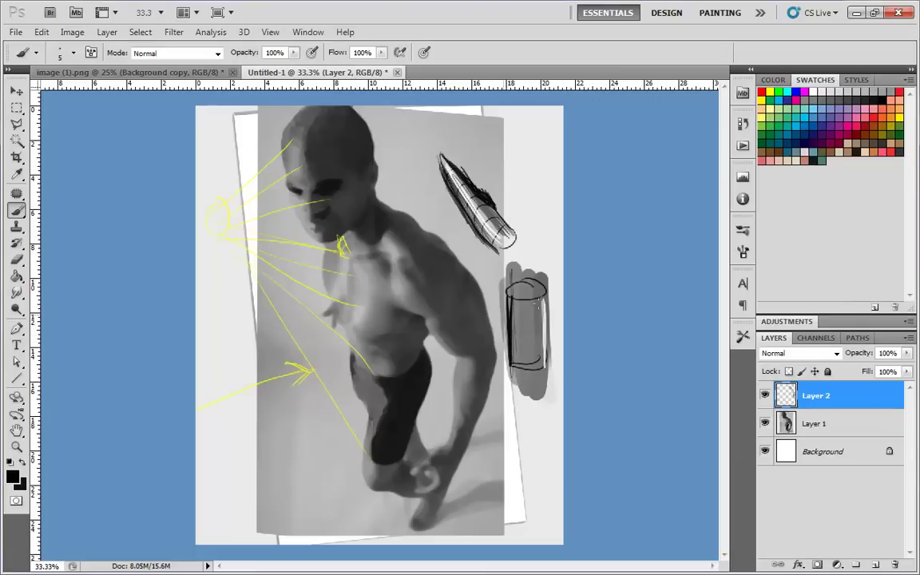
drag(509, 298, 510, 316)
Try darkening the cone's highlighted surface, undo it, and deepen the shading along the upper edge near its base
drag(448, 167, 496, 233)
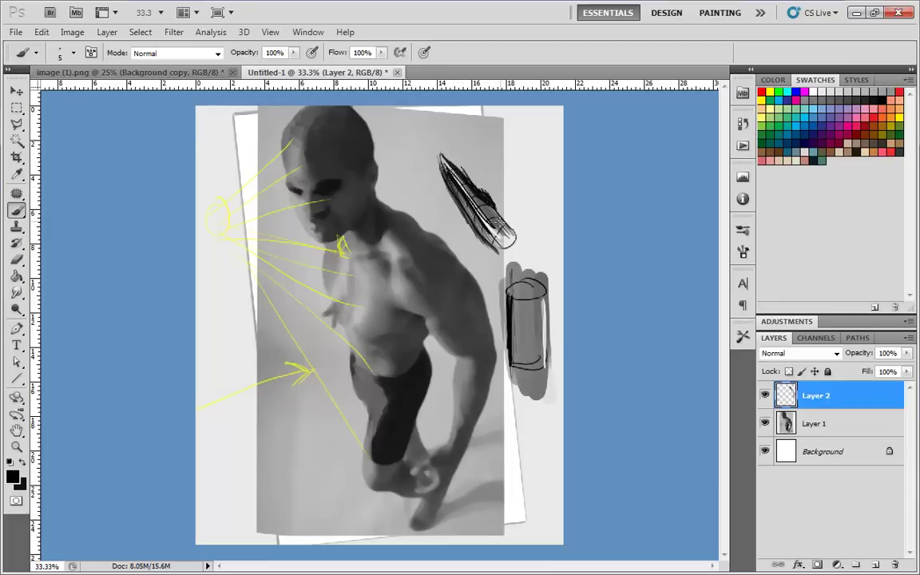
key(ctrl+z)
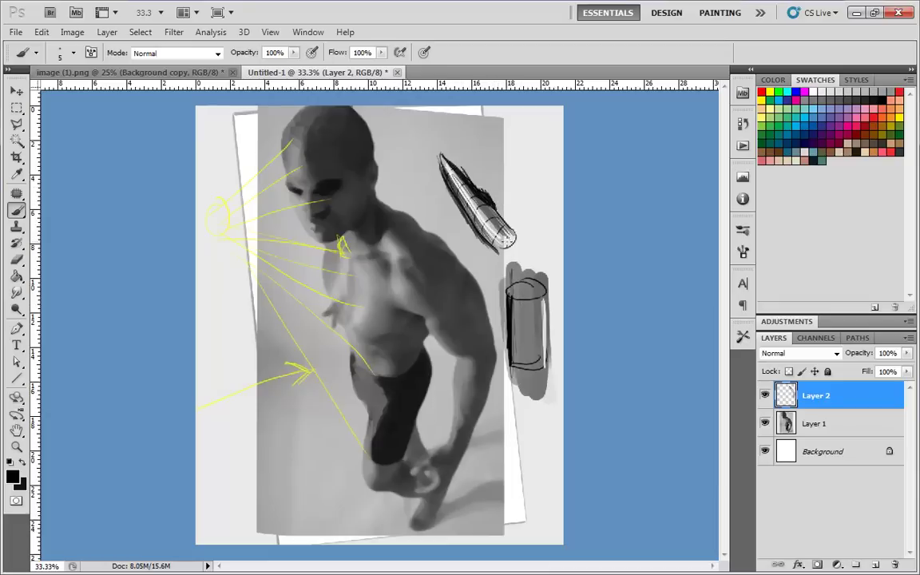
drag(503, 238, 454, 180)
key(ctrl+z)
mouse_move(503, 220)
mouse_down()
mouse_move(471, 182)
mouse_move(513, 232)
mouse_up()
Erase the shaded cone and cylinder sketches beside the figure
key(e)
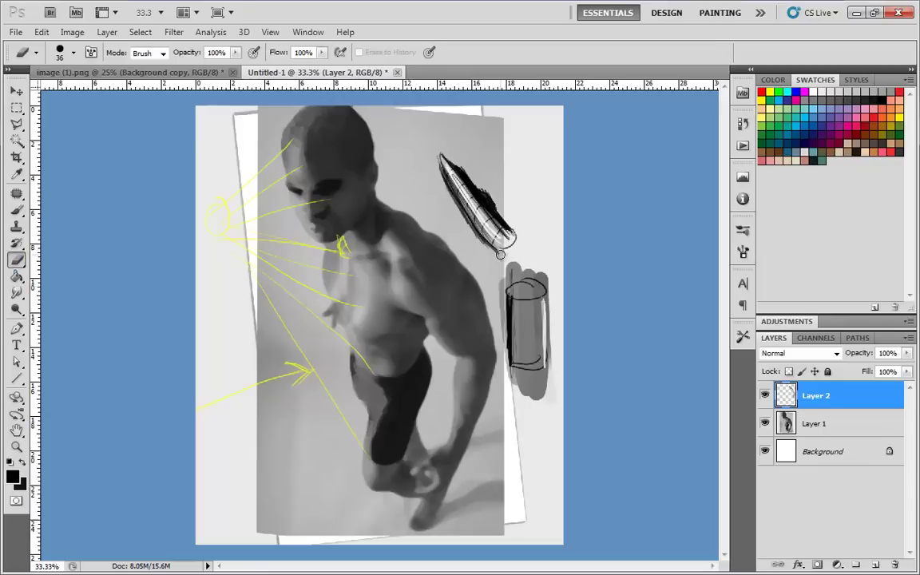
right_click(487, 204)
click(525, 223)
mouse_move(442, 156)
mouse_down()
mouse_move(514, 253)
mouse_move(493, 269)
mouse_move(535, 407)
mouse_move(550, 269)
mouse_up()
Sketch a new black cone with an open elliptical base beside the head using the Brush tool
click(16, 210)
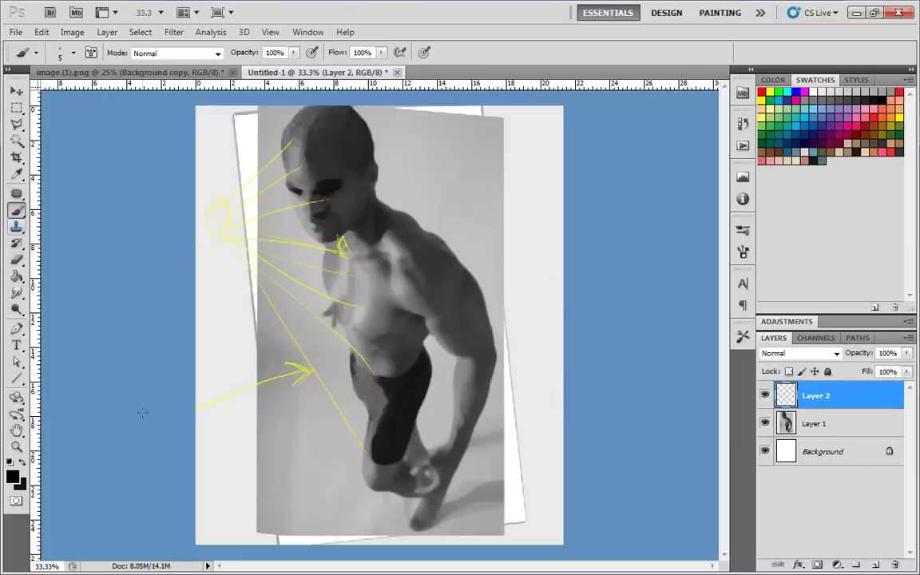
drag(439, 145, 499, 252)
mouse_move(438, 150)
mouse_down()
mouse_move(528, 229)
mouse_move(497, 248)
mouse_move(527, 235)
mouse_move(512, 249)
mouse_up()
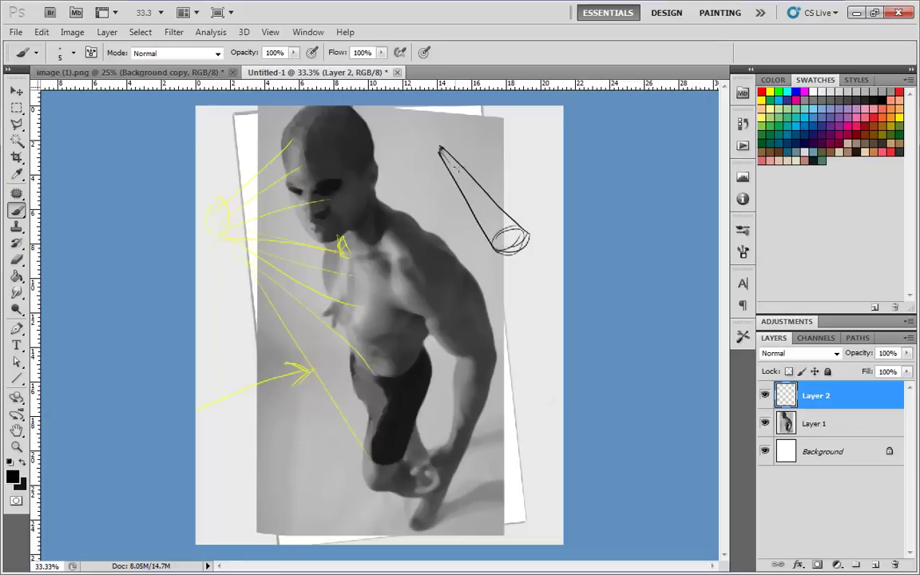
Paint a white highlight along the length of the new cone
key(x)
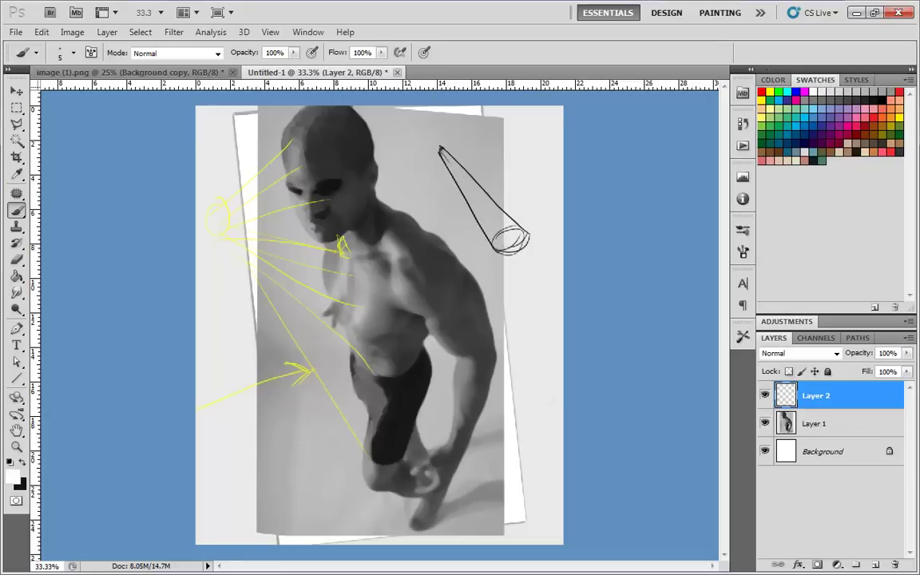
drag(442, 154, 497, 229)
drag(462, 184, 481, 215)
Try shading the new cone's lower edge with black strokes, and undo the shading
click(885, 95)
mouse_move(442, 152)
mouse_down()
mouse_move(477, 219)
mouse_move(442, 163)
mouse_move(496, 230)
mouse_up()
mouse_move(449, 150)
mouse_down()
mouse_move(503, 215)
mouse_move(455, 158)
mouse_move(499, 220)
mouse_move(476, 200)
mouse_up()
key(ctrl+alt+z)
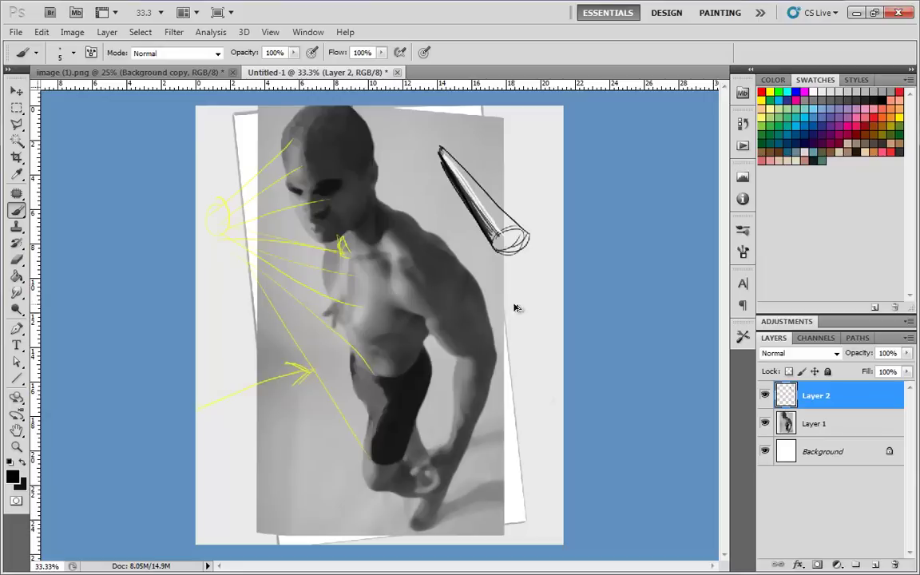
key(ctrl+alt+z)
Hatch black shading along both long edges of the cone, leaving the white highlight between them
drag(507, 239, 514, 250)
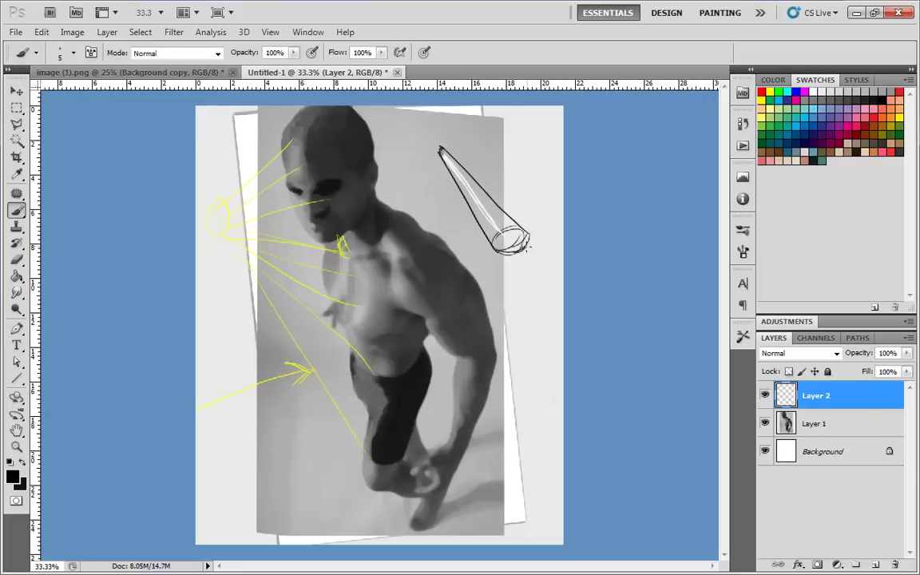
key(ctrl+alt+z)
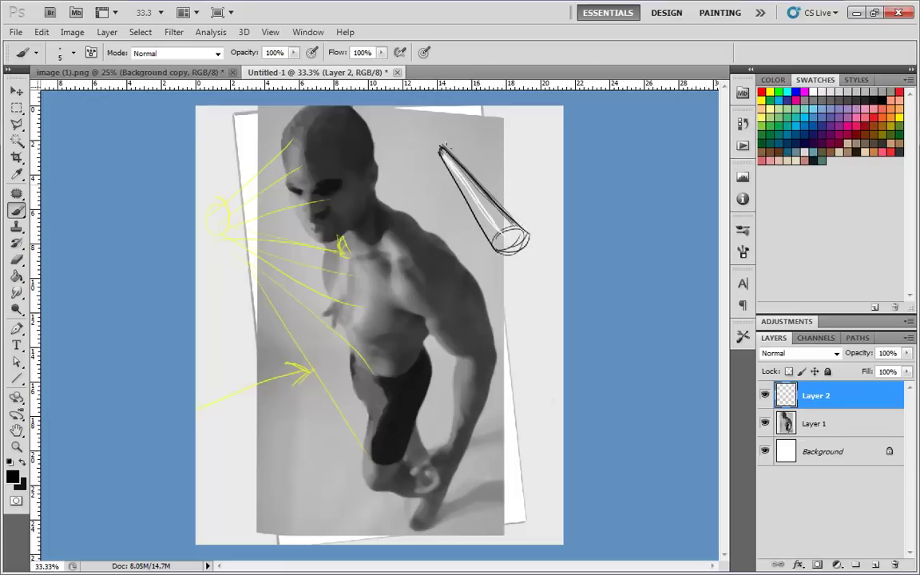
drag(441, 147, 451, 206)
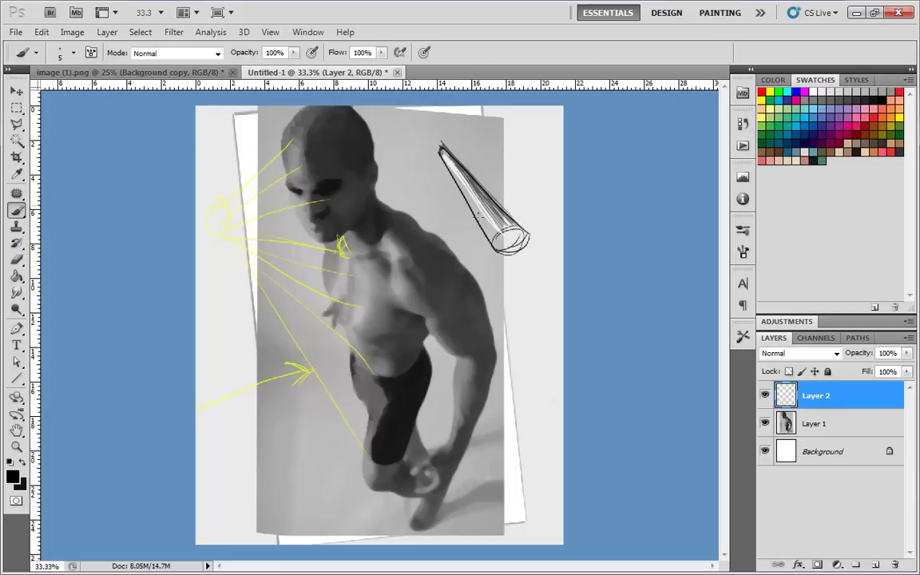
drag(441, 153, 491, 234)
drag(467, 196, 492, 232)
drag(441, 148, 447, 204)
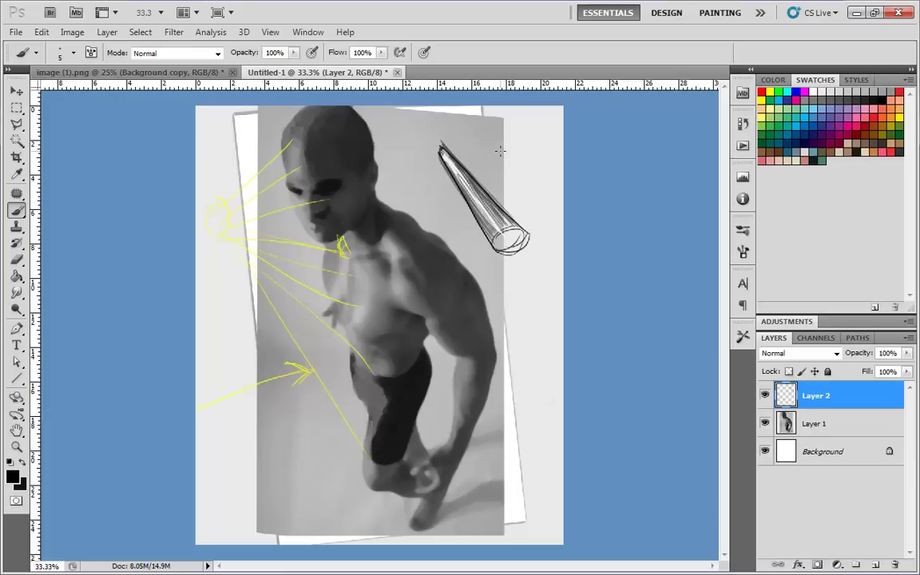
Sketch an upright black cylinder beside the figure's elbow and shade it with vertical strokes, darkest along one side
mouse_move(531, 281)
mouse_down()
mouse_move(517, 294)
mouse_move(518, 353)
mouse_up()
drag(542, 304, 545, 345)
drag(552, 348, 521, 359)
mouse_move(532, 293)
mouse_down()
mouse_move(542, 306)
mouse_move(520, 355)
mouse_up()
drag(516, 314, 520, 356)
drag(520, 297, 520, 352)
drag(523, 299, 525, 353)
drag(527, 301, 530, 355)
drag(532, 304, 534, 354)
drag(536, 307, 539, 357)
drag(542, 307, 543, 355)
drag(512, 290, 523, 357)
key(ctrl+z)
mouse_move(530, 286)
mouse_down()
mouse_move(539, 358)
mouse_move(530, 286)
mouse_up()
mouse_move(484, 198)
mouse_down()
mouse_move(506, 209)
mouse_move(491, 173)
mouse_up()
drag(530, 295, 547, 354)
Undo all strokes of the cylinder sketch beside the elbow
key(ctrl+alt+z)
key(ctrl+alt+z)
key(ctrl+alt+z)
key(ctrl+alt+z)
key(ctrl+alt+z)
key(ctrl+alt+z)
key(ctrl+alt+z)
key(ctrl+alt+z)
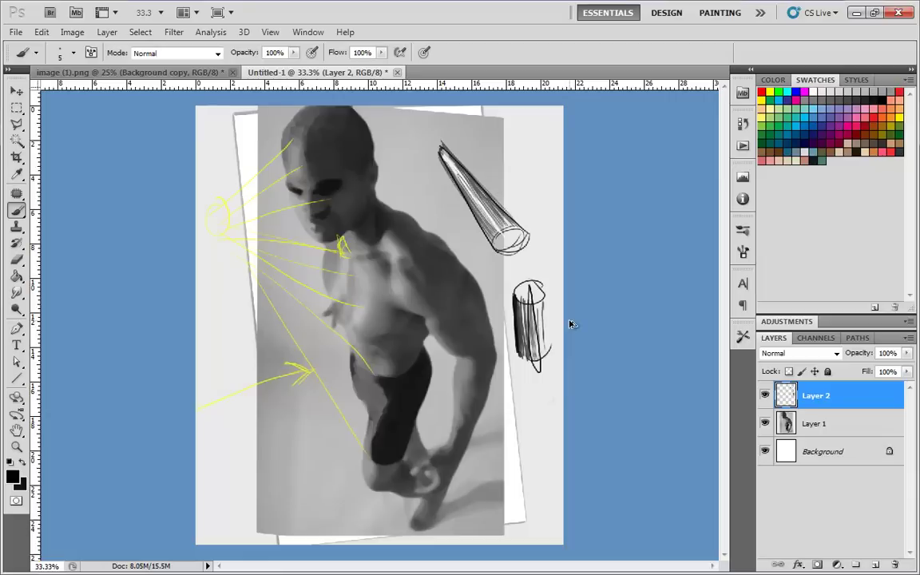
key(ctrl+alt+z)
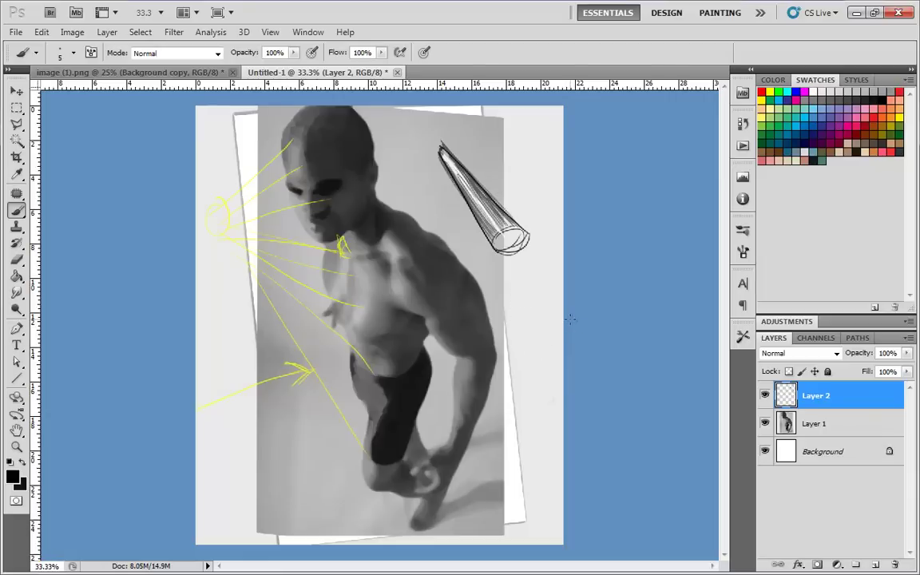
Draw black bumps on the cone's upper edge, and erase the whole cone sketch with the Eraser tool
mouse_move(443, 151)
mouse_down()
mouse_move(488, 221)
mouse_move(473, 215)
mouse_move(477, 178)
mouse_move(504, 206)
mouse_up()
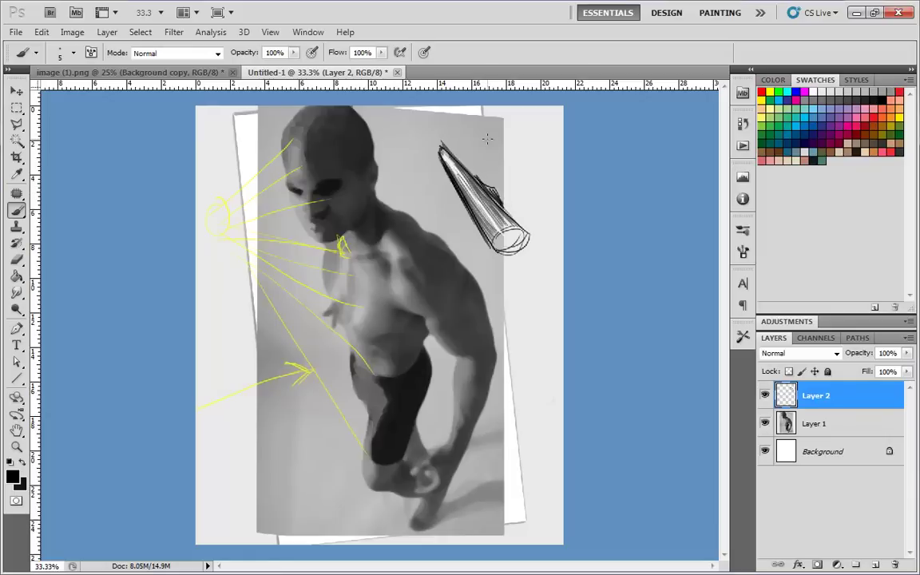
key(e)
mouse_move(403, 181)
mouse_down()
mouse_move(436, 187)
mouse_move(491, 244)
mouse_up()
mouse_move(535, 266)
mouse_down()
mouse_move(445, 145)
mouse_move(504, 250)
mouse_up()
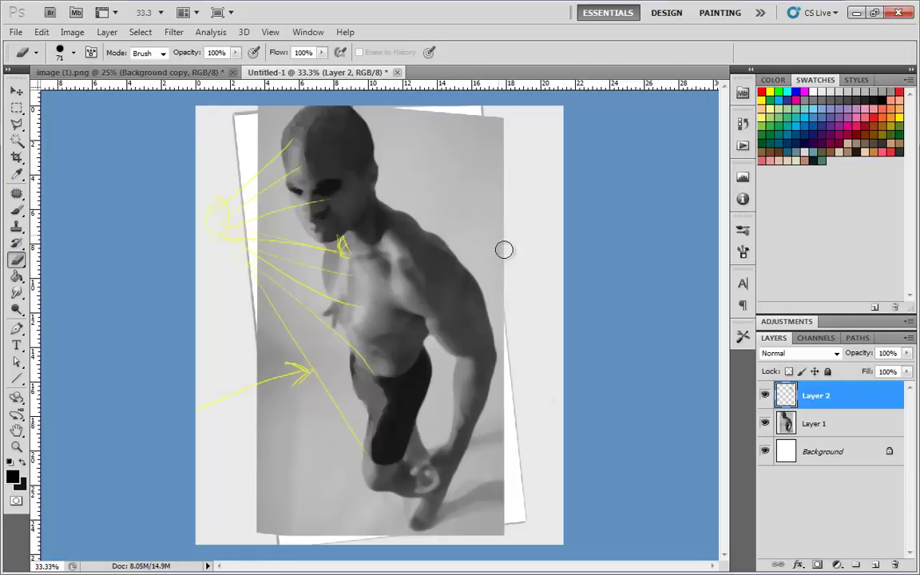
Circle the figure's clasped hands in black with the Brush tool, and undo the marks
click(18, 211)
mouse_move(406, 465)
mouse_down()
mouse_move(388, 499)
mouse_move(431, 478)
mouse_up()
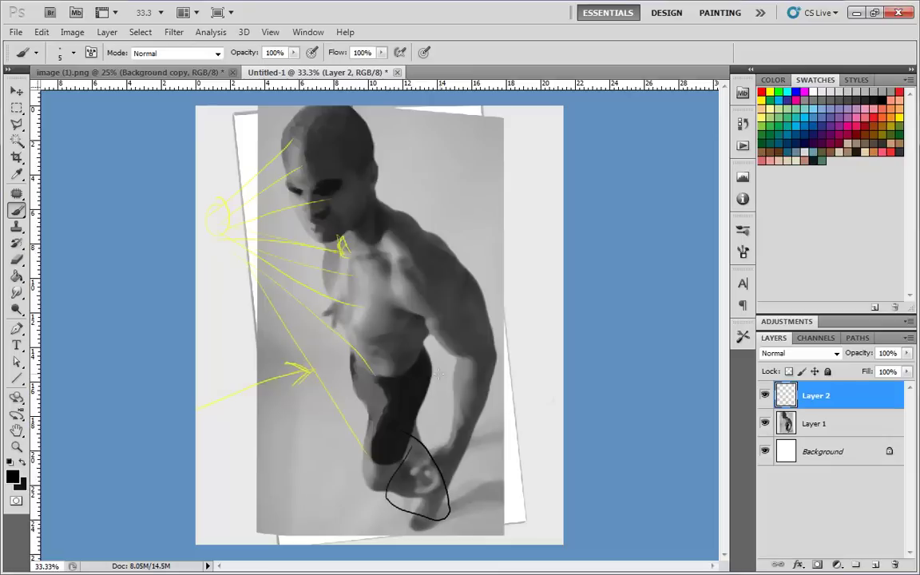
drag(335, 461, 418, 469)
key(ctrl+alt+z)
key(ctrl+alt+z)
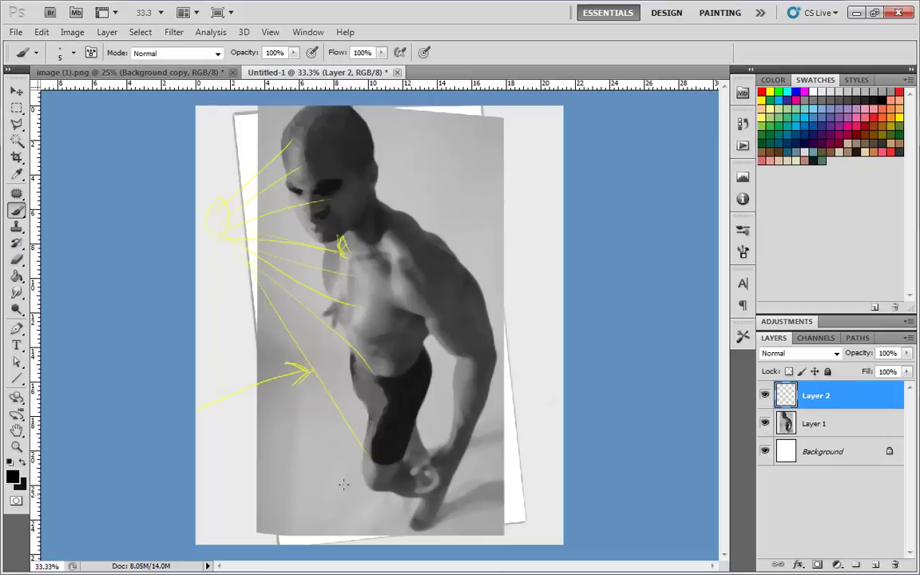
Try further black marks over the hands and dark shorts, and undo them
mouse_move(366, 477)
mouse_down()
mouse_move(425, 486)
mouse_move(450, 510)
mouse_up()
key(ctrl+alt+z)
key(ctrl+alt+z)
mouse_move(390, 395)
mouse_down()
mouse_move(374, 456)
mouse_move(361, 436)
mouse_move(354, 365)
mouse_move(380, 472)
mouse_move(421, 367)
mouse_move(390, 377)
mouse_up()
key(ctrl+alt+z)
key(ctrl+alt+z)
drag(398, 493, 436, 473)
key(ctrl+alt+z)
Outline the lit inner plane of the forearm in black with curved cross-contour lines
drag(454, 380, 482, 375)
mouse_move(454, 397)
mouse_down()
mouse_move(481, 390)
mouse_move(466, 401)
mouse_move(438, 463)
mouse_up()
drag(457, 378, 446, 446)
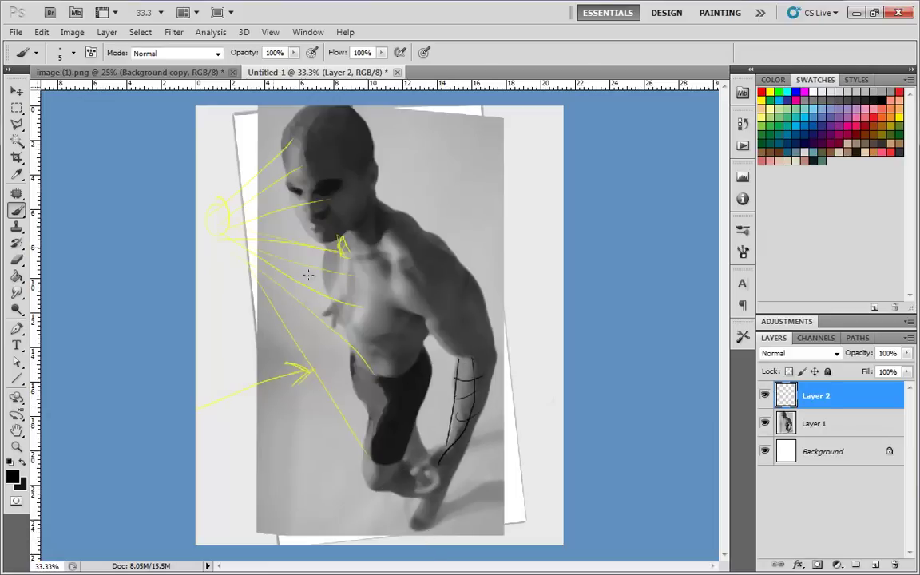
Try black light rays running from the light sources toward the arm and waist, and undo them
drag(196, 409, 472, 316)
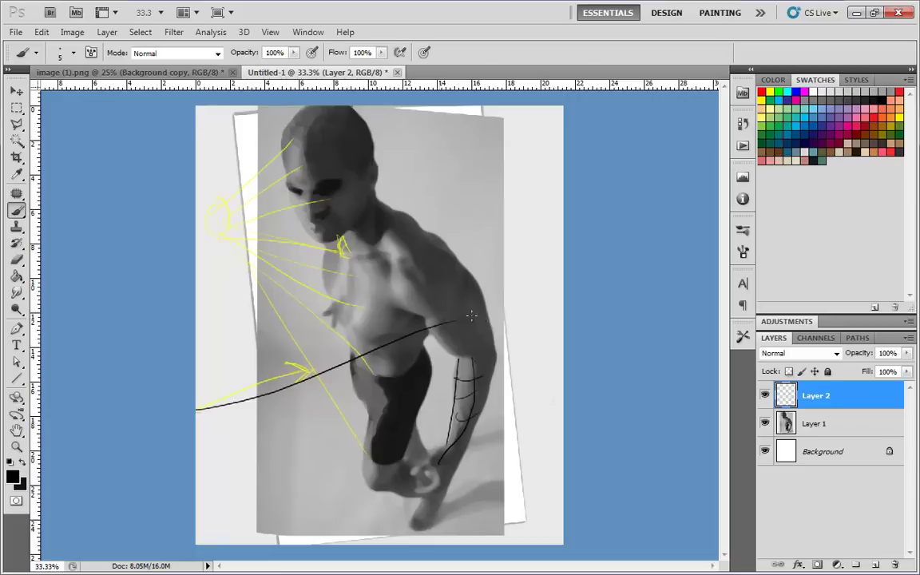
key(ctrl+z)
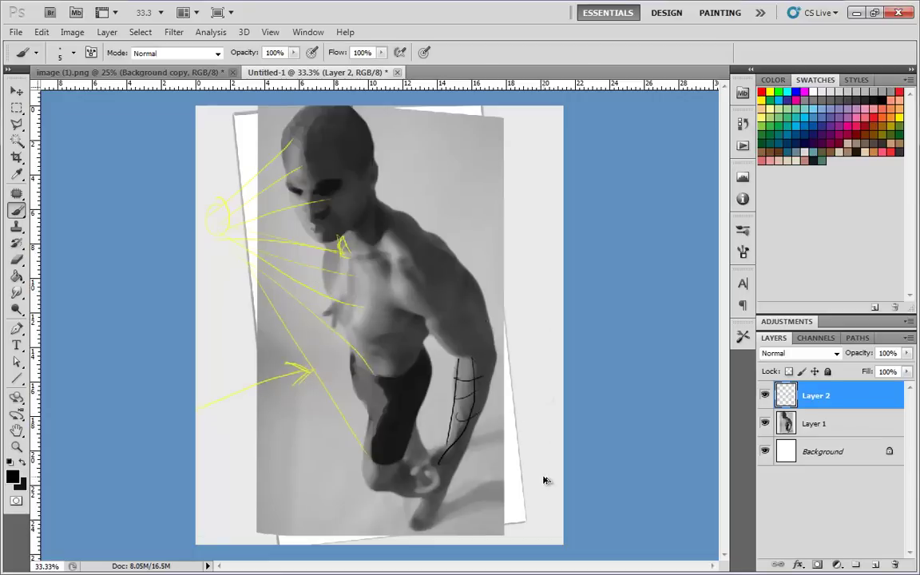
mouse_move(225, 220)
mouse_down()
mouse_move(471, 358)
mouse_move(269, 249)
mouse_move(450, 383)
mouse_move(384, 377)
mouse_up()
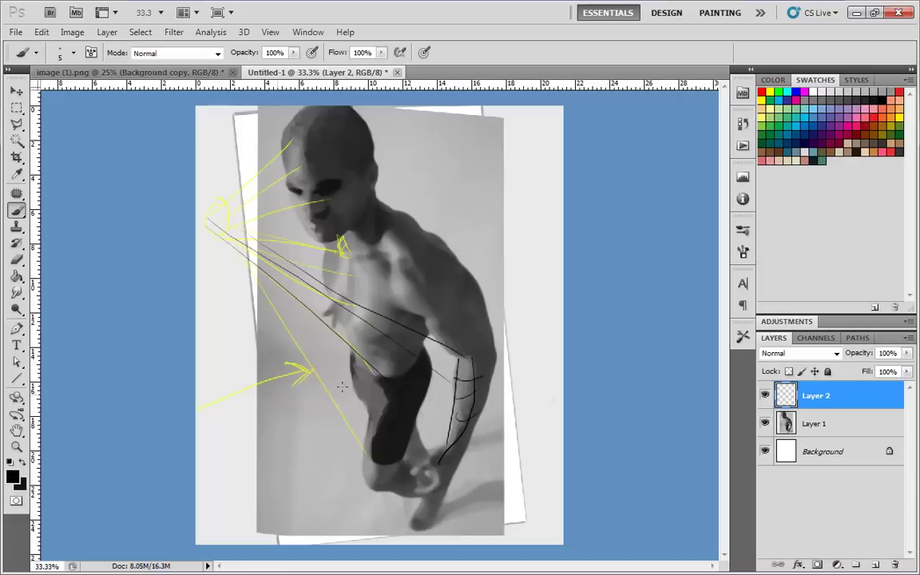
key(ctrl+alt+z)
key(ctrl+alt+z)
key(ctrl+alt+z)
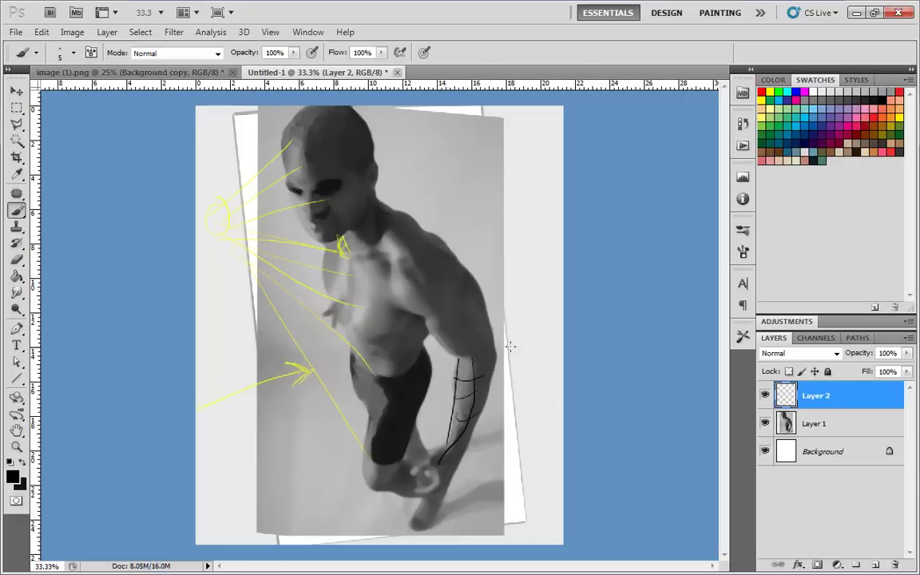
Trace the forearm's inner plane once more, and undo the whole forearm sketch
mouse_move(472, 365)
mouse_down()
mouse_move(471, 421)
mouse_move(437, 465)
mouse_up()
key(ctrl+alt+z)
key(ctrl+alt+z)
key(ctrl+alt+z)
key(ctrl+alt+z)
key(ctrl+alt+z)
Try black contour curves across the upper arm and strokes along the forearm and hip, and undo them
drag(477, 294, 442, 350)
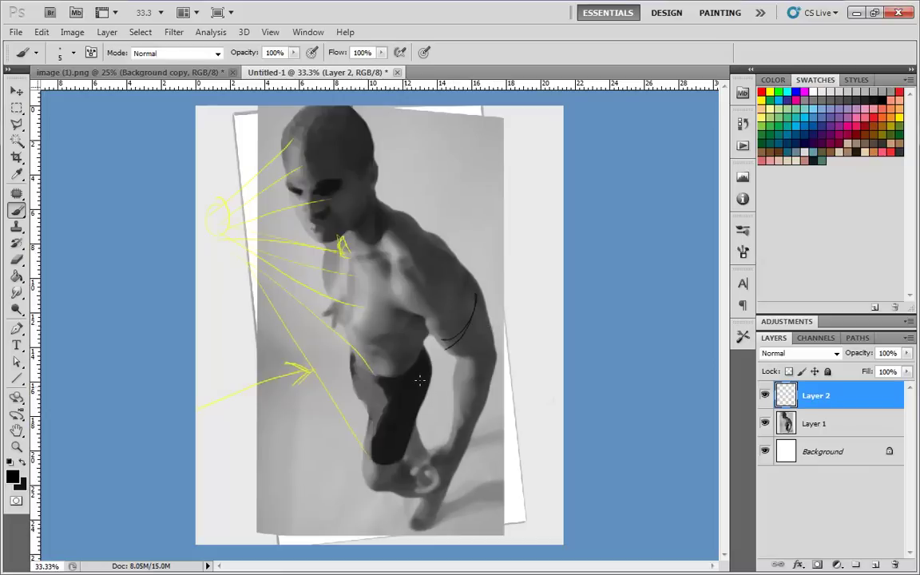
mouse_move(430, 275)
mouse_down()
mouse_move(407, 265)
mouse_move(483, 347)
mouse_move(432, 260)
mouse_up()
mouse_move(462, 359)
mouse_down()
mouse_move(449, 418)
mouse_move(478, 376)
mouse_move(431, 463)
mouse_up()
mouse_move(345, 382)
mouse_down()
mouse_move(469, 384)
mouse_move(344, 424)
mouse_up()
key(ctrl+alt+z)
key(ctrl+alt+z)
key(ctrl+alt+z)
key(ctrl+alt+z)
key(ctrl+alt+z)
Try long parallel black lines along the upper arm from shoulder to elbow, and undo them
drag(397, 285, 478, 360)
drag(423, 259, 486, 327)
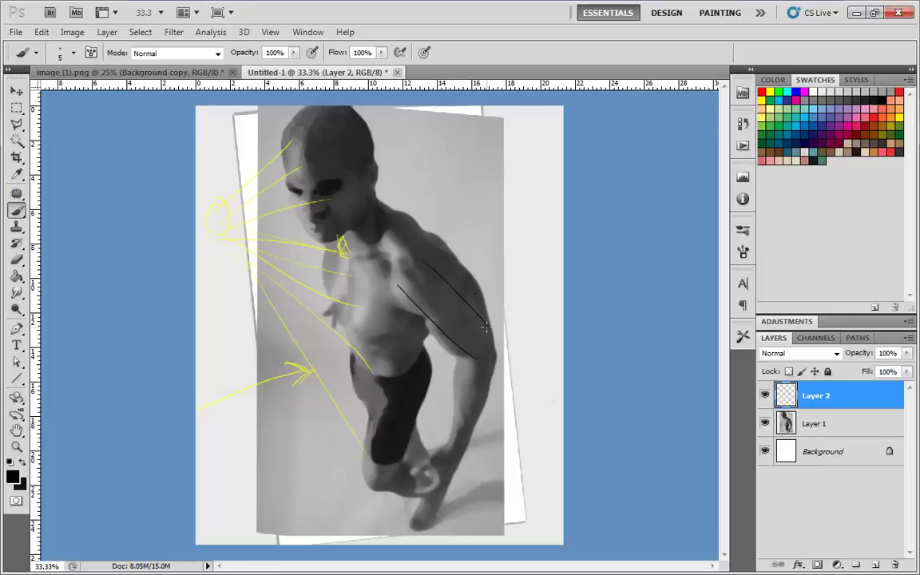
key(ctrl+alt+z)
key(ctrl+alt+z)
drag(405, 276, 480, 361)
key(ctrl+alt+z)
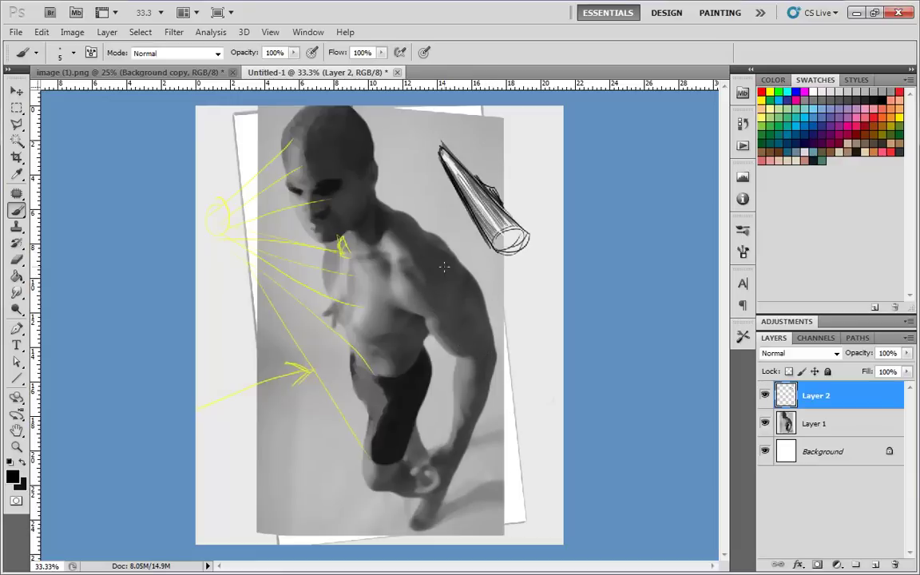
Erase the shaded cone sketch beside the head with the Eraser tool
click(16, 260)
drag(478, 233, 489, 244)
right_click(503, 224)
click(651, 304)
mouse_move(497, 202)
mouse_down()
mouse_move(458, 159)
mouse_move(486, 244)
mouse_up()
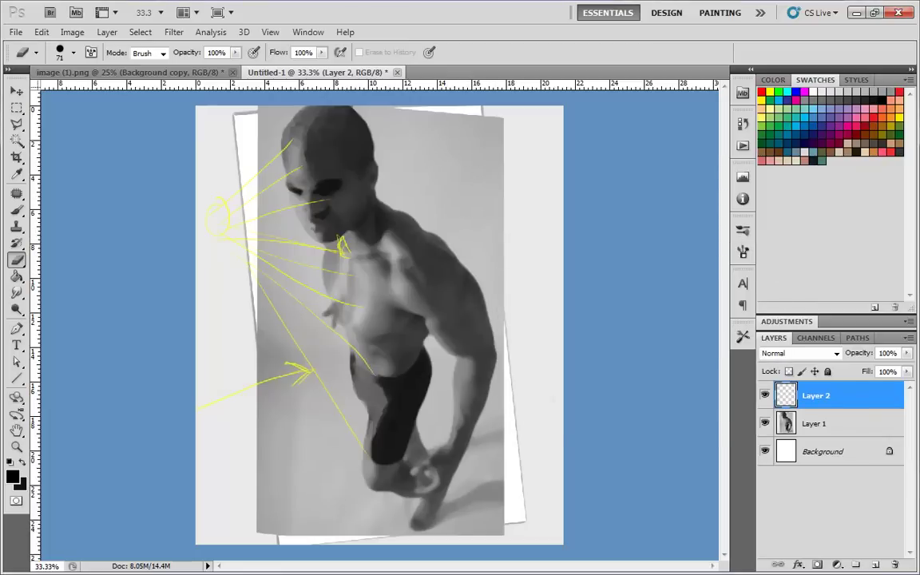
Sketch a black box form over the chest with the Brush tool and hatch its side plane dark
click(16, 210)
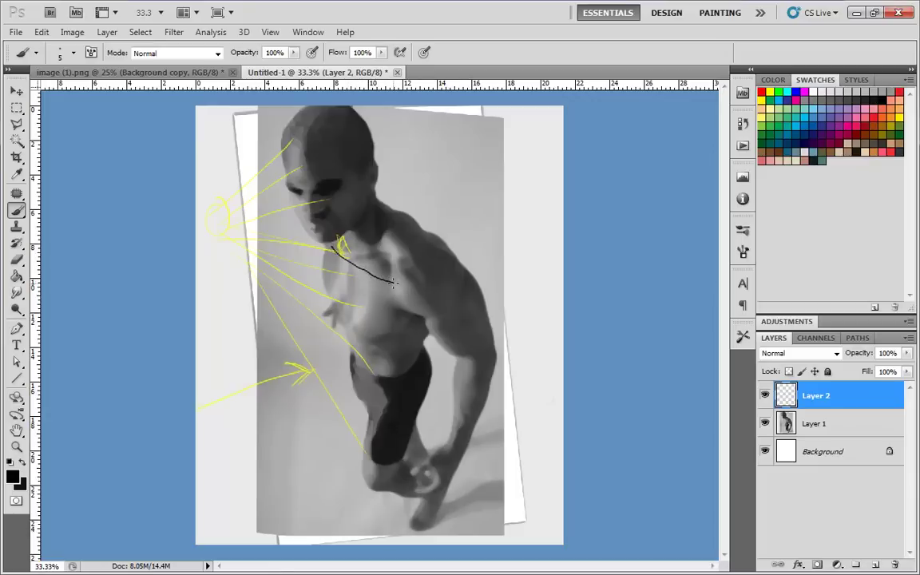
mouse_move(333, 248)
mouse_down()
mouse_move(369, 336)
mouse_move(328, 276)
mouse_move(325, 249)
mouse_up()
drag(370, 335, 407, 326)
mouse_move(394, 286)
mouse_down()
mouse_move(409, 311)
mouse_move(374, 289)
mouse_up()
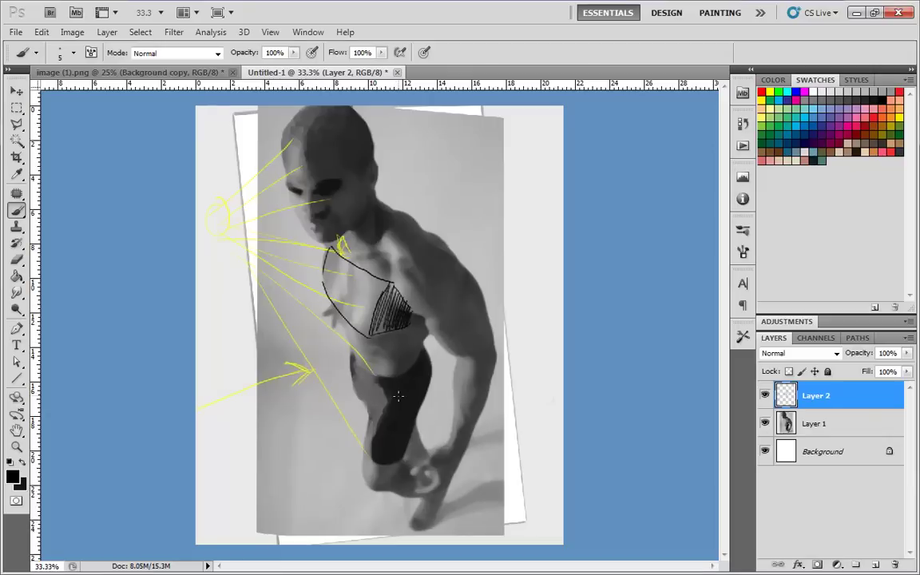
Hatch the front plane of the chest box with white strokes
key(x)
mouse_move(339, 283)
mouse_down()
mouse_move(332, 264)
mouse_move(340, 299)
mouse_move(347, 264)
mouse_move(352, 326)
mouse_up()
drag(368, 292, 362, 330)
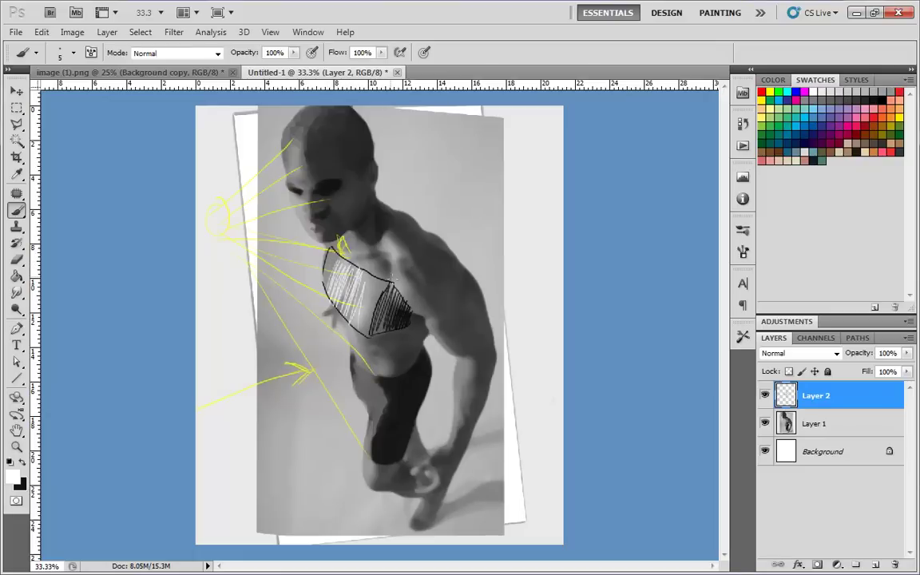
Add gray and black shading around the chest box's white area, with a circle and connecting lines across it
click(828, 101)
drag(319, 255, 329, 291)
click(882, 101)
mouse_move(372, 282)
mouse_down()
mouse_move(327, 296)
mouse_move(334, 254)
mouse_move(332, 290)
mouse_move(376, 266)
mouse_move(390, 288)
mouse_up()
mouse_move(332, 267)
mouse_down()
mouse_move(299, 245)
mouse_move(322, 249)
mouse_up()
drag(299, 244, 303, 263)
drag(366, 289, 401, 303)
drag(390, 292, 400, 303)
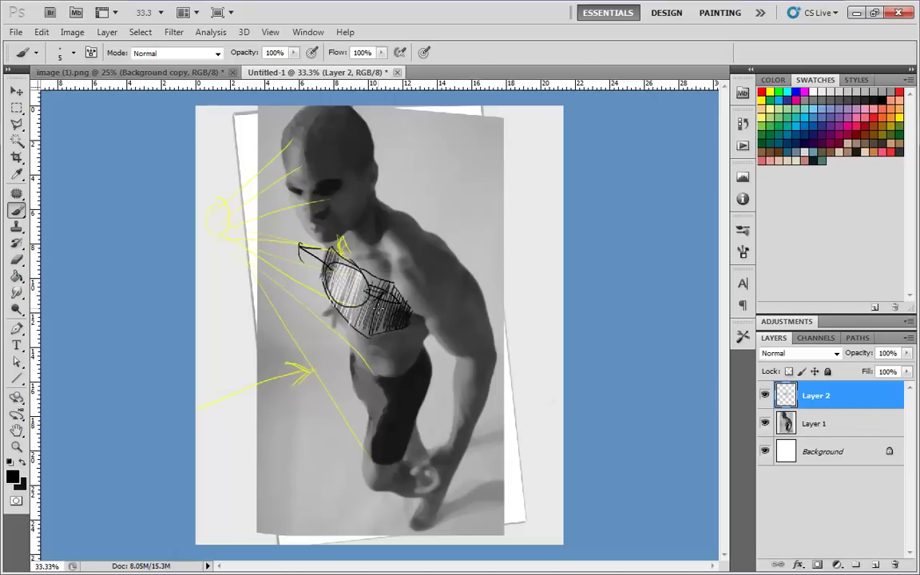
Undo all shading and outlines of the box sketch on the chest
key(ctrl+alt+z)
key(ctrl+alt+z)
key(ctrl+alt+z)
key(ctrl+alt+z)
key(ctrl+alt+z)
key(ctrl+alt+z)
key(ctrl+alt+z)
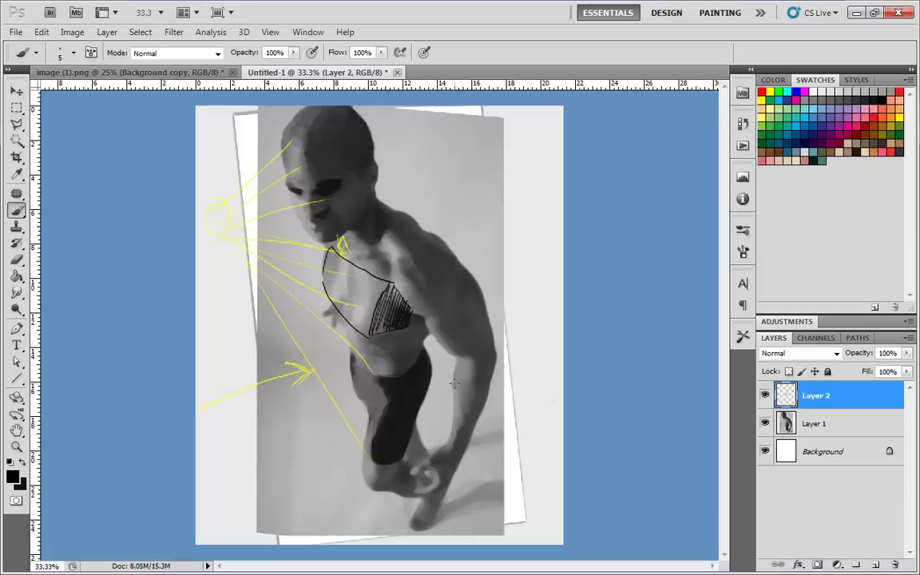
key(ctrl+alt+z)
key(ctrl+alt+z)
key(ctrl+alt+z)
key(ctrl+alt+z)
key(ctrl+alt+z)
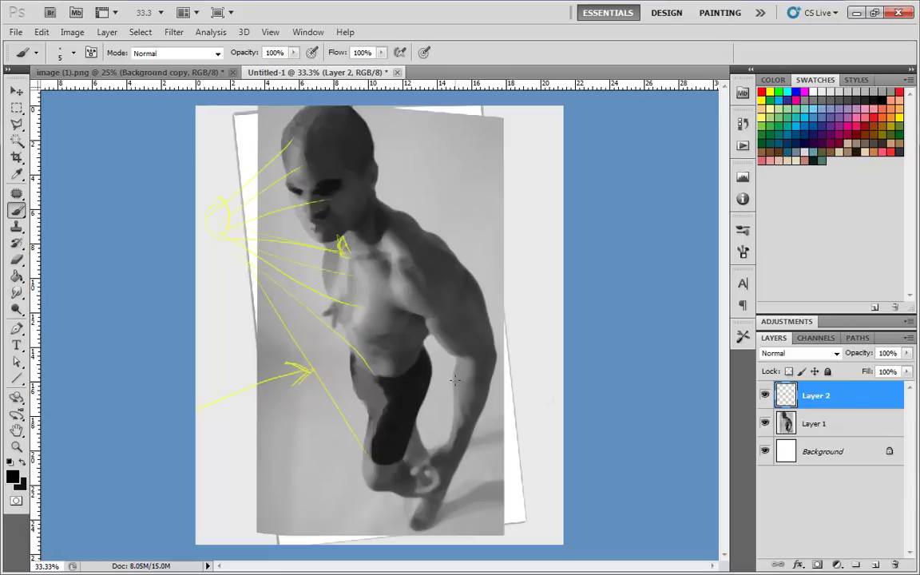
Sketch an upright black box on the chest with a hatched side plane and cross-contour lines on its front
mouse_move(389, 281)
mouse_down()
mouse_move(386, 325)
mouse_move(394, 316)
mouse_move(408, 323)
mouse_move(392, 277)
mouse_move(349, 276)
mouse_up()
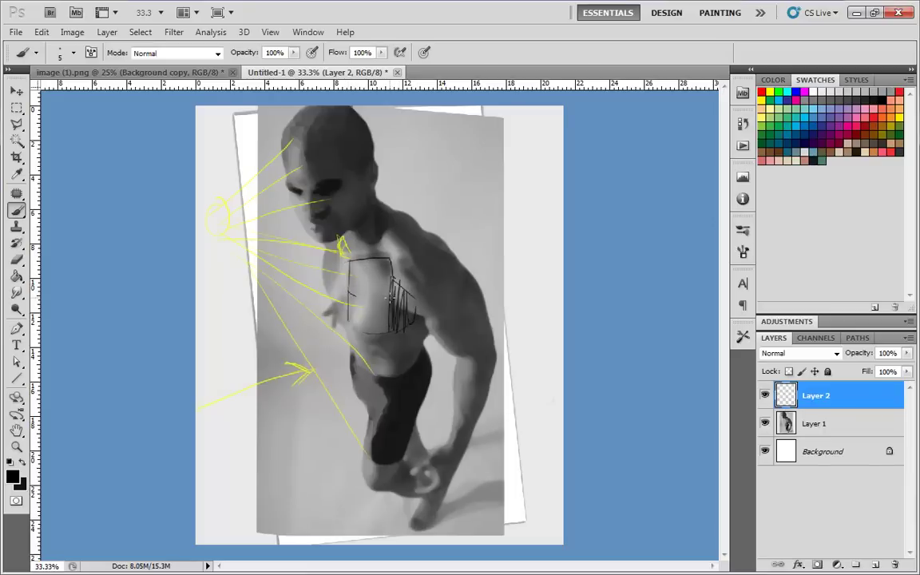
mouse_move(384, 301)
mouse_down()
mouse_move(358, 290)
mouse_move(386, 291)
mouse_move(367, 281)
mouse_move(391, 277)
mouse_up()
drag(349, 306, 381, 311)
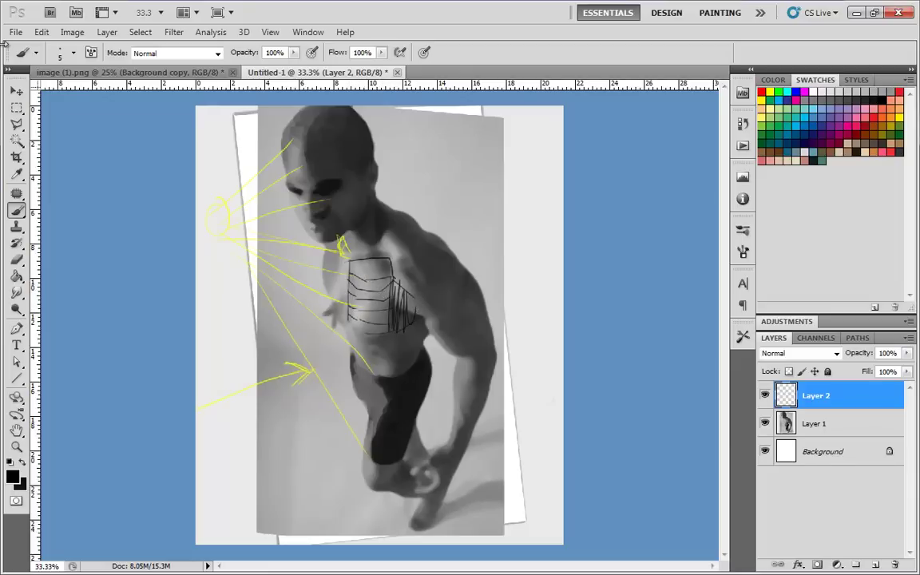
Undo the upright box sketch and its contour lines on the chest
key(ctrl+alt+z)
key(ctrl+alt+z)
key(ctrl+alt+z)
key(ctrl+alt+z)
key(ctrl+alt+z)
key(ctrl+alt+z)
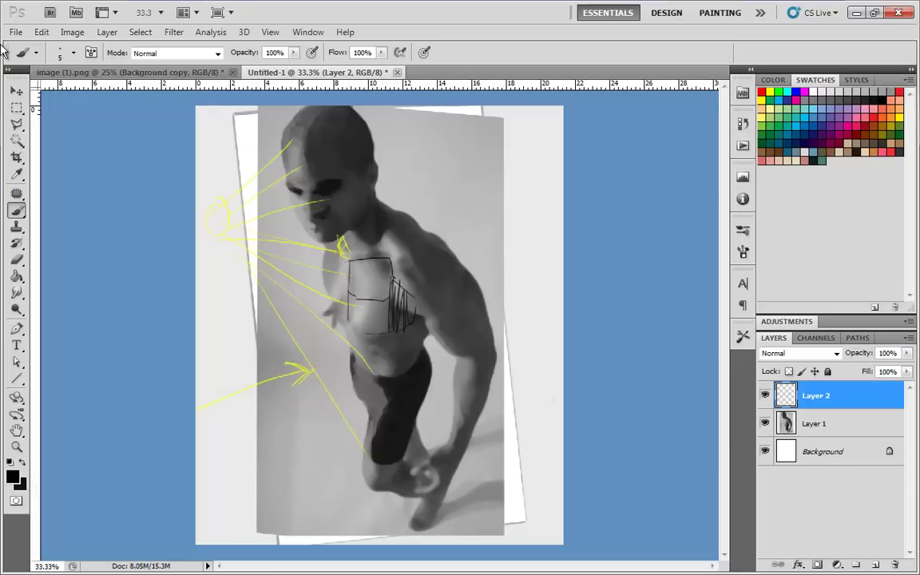
key(ctrl+alt+z)
key(ctrl+alt+z)
key(ctrl+alt+z)
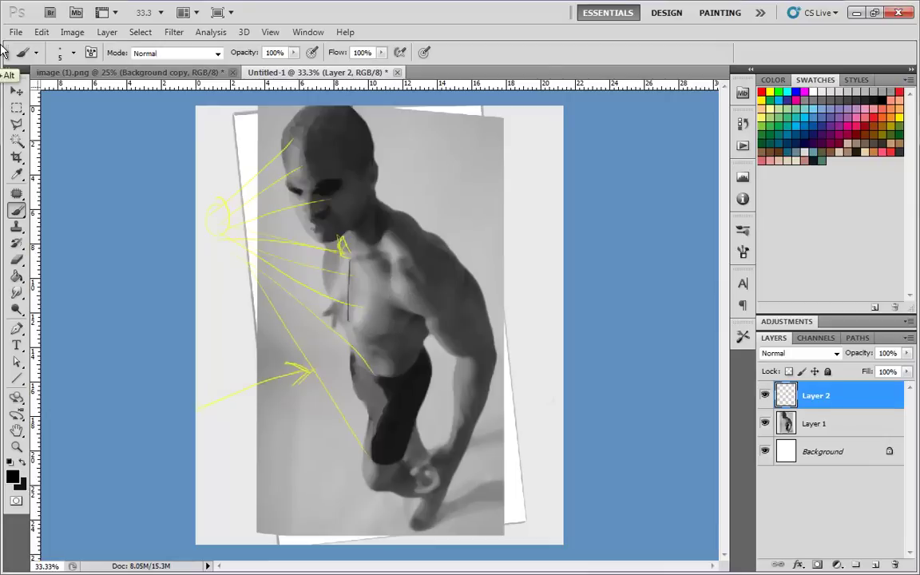
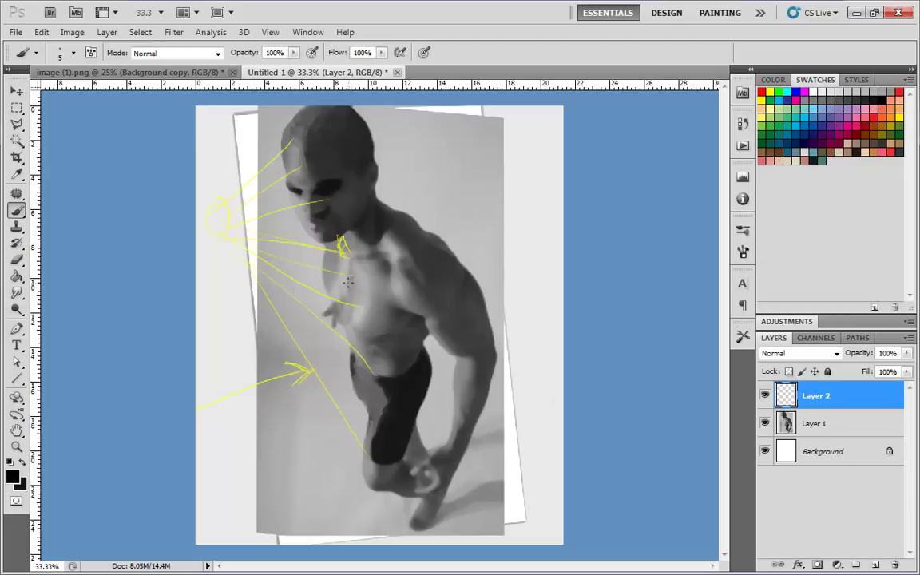
Sketch a tall black oval beside the head with curved horizontal and vertical contour lines
key(ctrl+z)
key(ctrl+z)
key(ctrl+z)
key(ctrl+z)
mouse_move(484, 140)
mouse_down()
mouse_move(476, 177)
mouse_move(482, 144)
mouse_move(483, 239)
mouse_move(532, 226)
mouse_move(528, 137)
mouse_move(476, 177)
mouse_move(513, 253)
mouse_move(546, 198)
mouse_move(507, 128)
mouse_move(493, 209)
mouse_move(489, 148)
mouse_move(511, 183)
mouse_move(509, 249)
mouse_up()
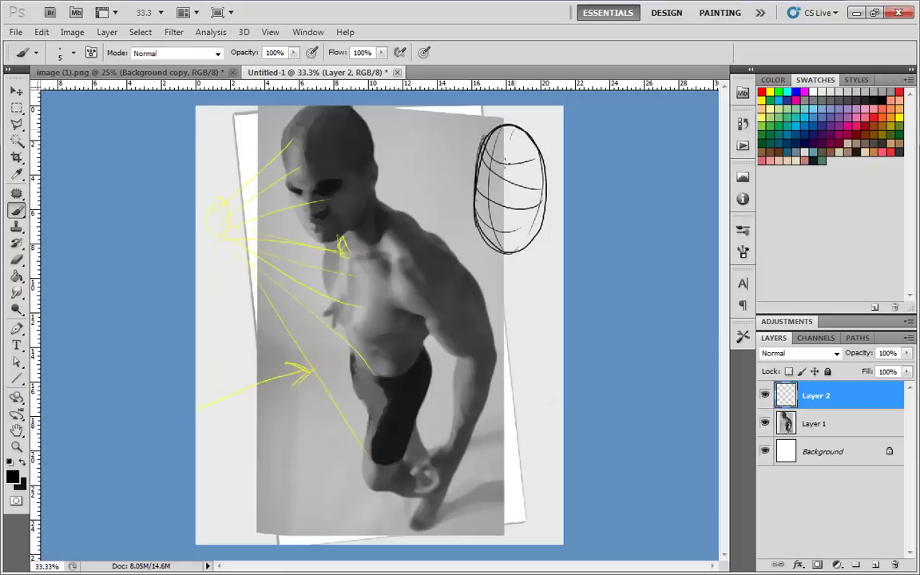
drag(514, 134, 515, 247)
drag(530, 151, 528, 239)
Cover the oval with dark gray strokes using the hard 62 px brush
click(816, 93)
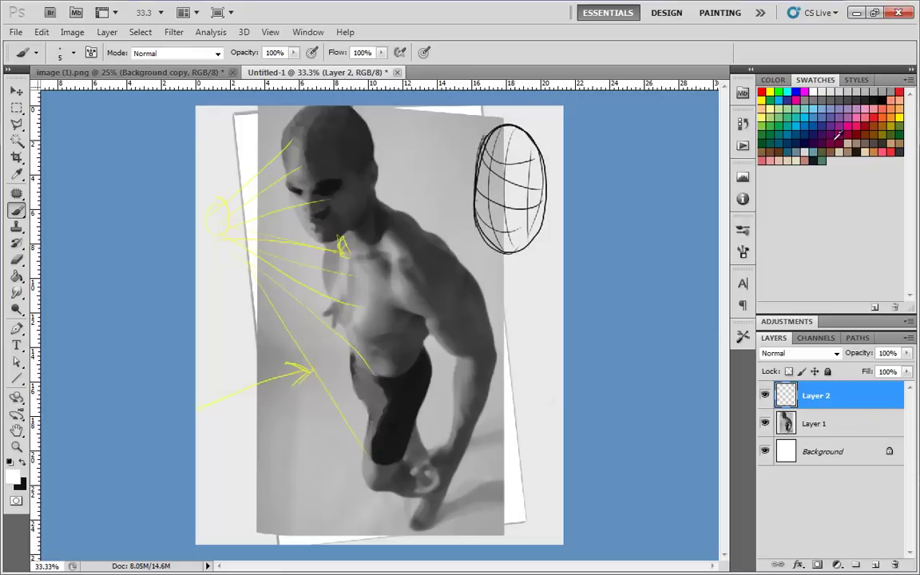
click(850, 100)
right_click(552, 202)
click(688, 290)
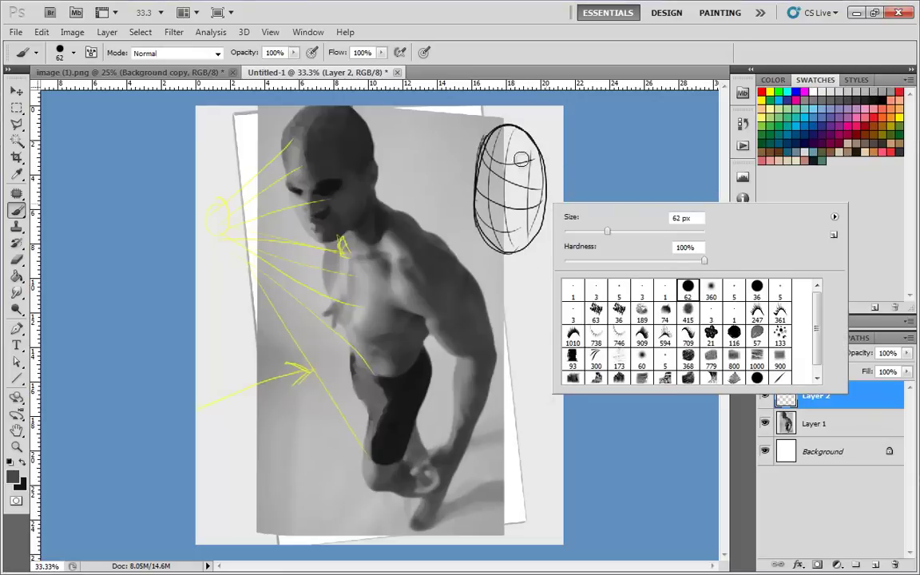
mouse_move(497, 156)
mouse_down()
mouse_move(493, 250)
mouse_move(516, 219)
mouse_move(538, 144)
mouse_move(519, 150)
mouse_move(476, 228)
mouse_up()
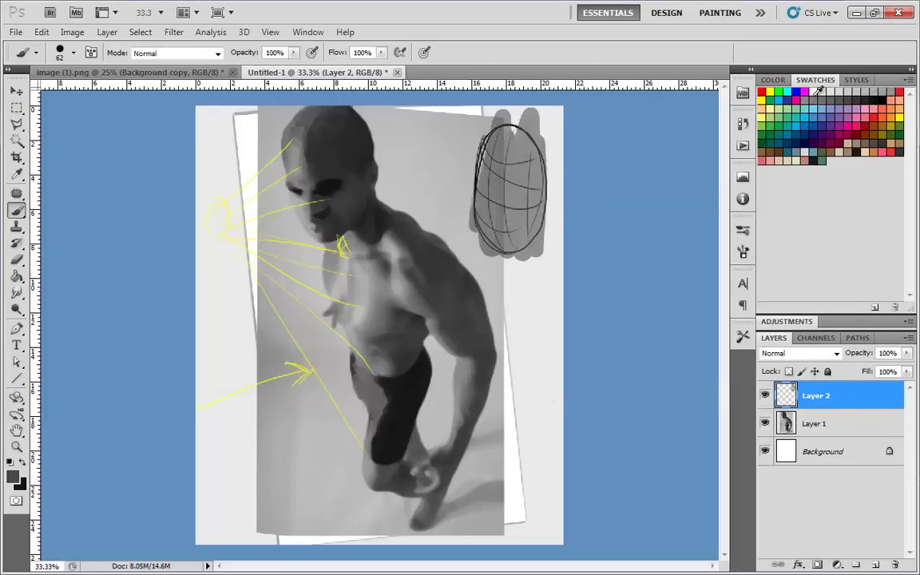
Paint a light gray vertical highlight down the oval, and switch to the 3 px brush
click(819, 92)
mouse_move(507, 177)
mouse_down()
mouse_move(501, 144)
mouse_move(500, 219)
mouse_move(502, 160)
mouse_move(484, 159)
mouse_up()
right_click(532, 213)
click(629, 293)
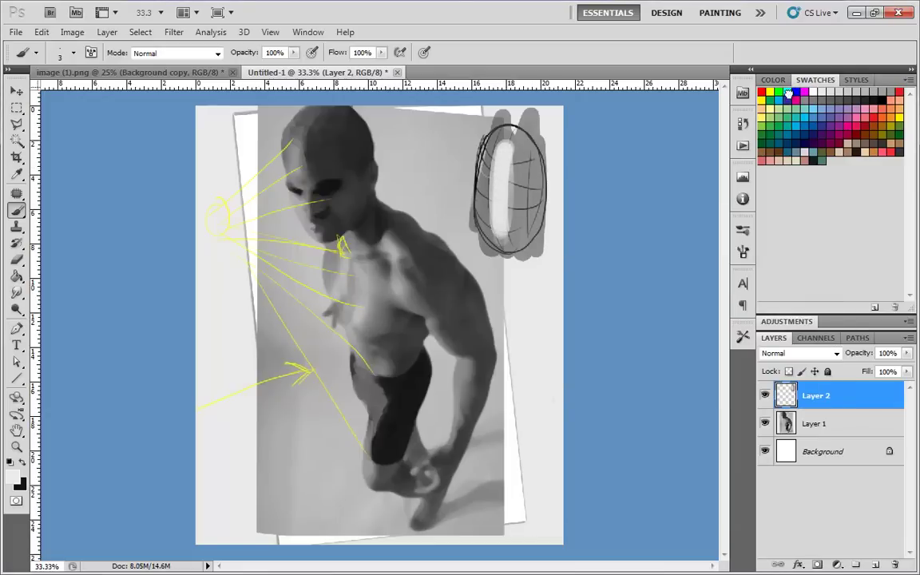
Shade the left edge of the oval beside the head with black strokes using the hard brush at 19 px
click(789, 93)
click(882, 99)
right_click(508, 216)
click(641, 298)
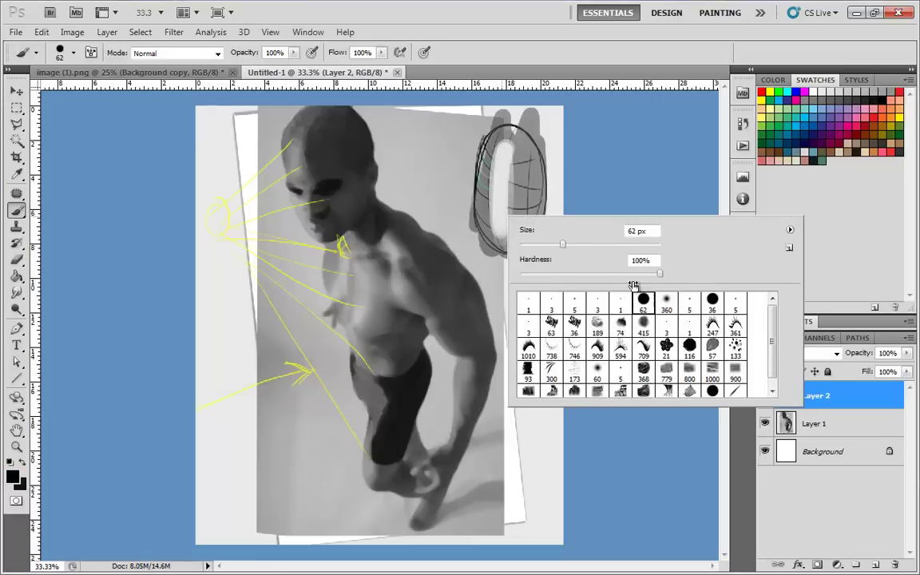
click(533, 245)
drag(490, 136, 476, 216)
mouse_move(488, 139)
mouse_down()
mouse_move(477, 177)
mouse_move(481, 236)
mouse_up()
mouse_move(493, 134)
mouse_down()
mouse_move(482, 225)
mouse_move(479, 194)
mouse_move(494, 137)
mouse_move(489, 245)
mouse_up()
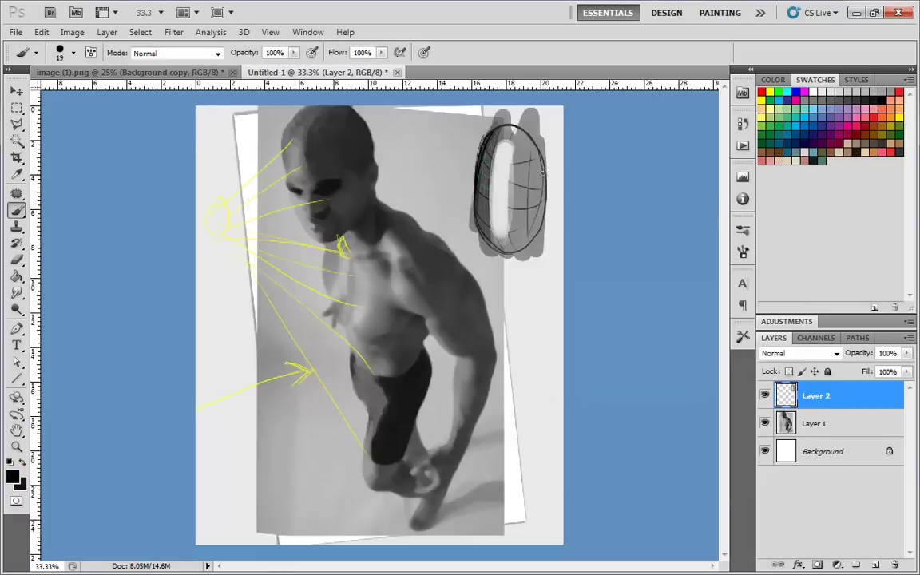
Darken the oval's right edge with black strokes and blend sampled light gray outward from the highlight
drag(534, 147, 545, 212)
mouse_move(535, 141)
mouse_down()
mouse_move(533, 232)
mouse_move(524, 134)
mouse_move(536, 243)
mouse_up()
mouse_move(528, 134)
mouse_down()
mouse_move(523, 245)
mouse_move(517, 136)
mouse_move(516, 228)
mouse_up()
alt+click(498, 170)
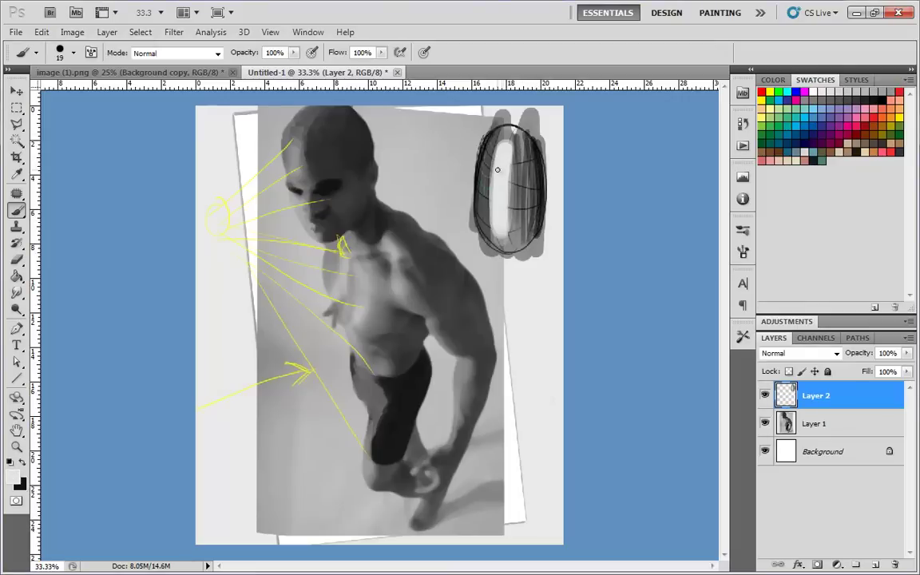
mouse_move(497, 169)
mouse_down()
mouse_move(494, 241)
mouse_move(493, 145)
mouse_move(505, 209)
mouse_move(508, 154)
mouse_move(511, 200)
mouse_move(517, 162)
mouse_move(524, 221)
mouse_up()
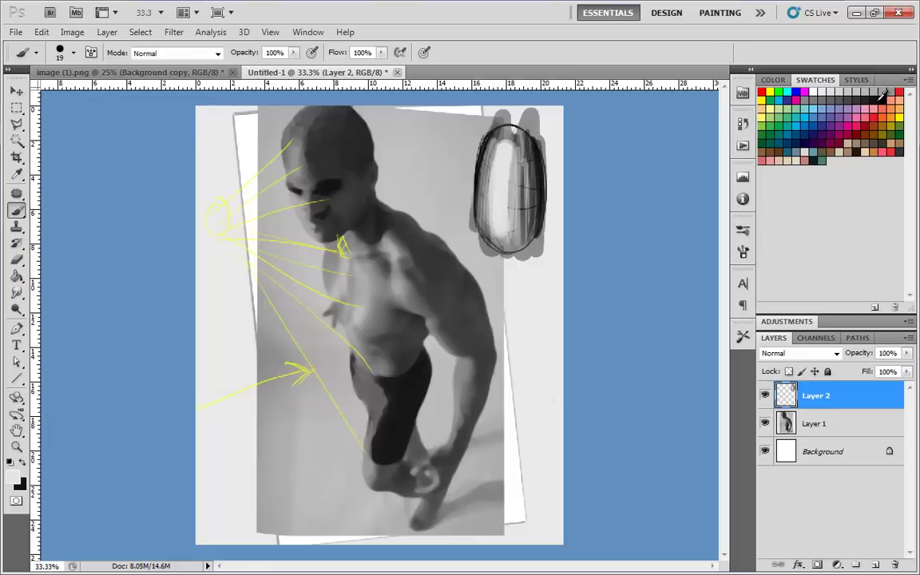
Draw a second black oval between the head and the first oval, with a white vertical highlight along its right side
click(882, 97)
mouse_move(478, 129)
mouse_down()
mouse_move(431, 189)
mouse_move(453, 229)
mouse_move(475, 218)
mouse_move(438, 218)
mouse_move(437, 141)
mouse_move(481, 137)
mouse_up()
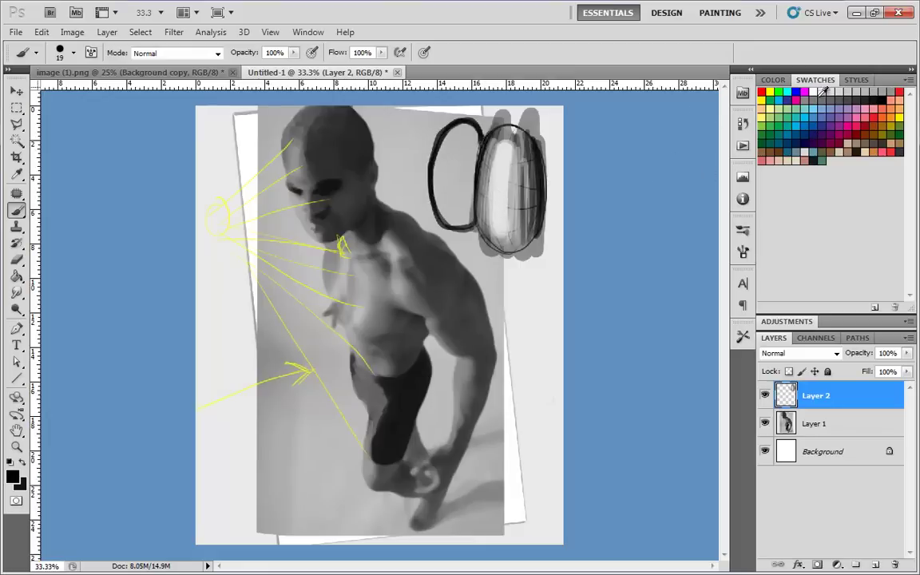
key(x)
mouse_move(473, 139)
mouse_down()
mouse_move(461, 199)
mouse_move(466, 176)
mouse_move(471, 218)
mouse_move(462, 229)
mouse_up()
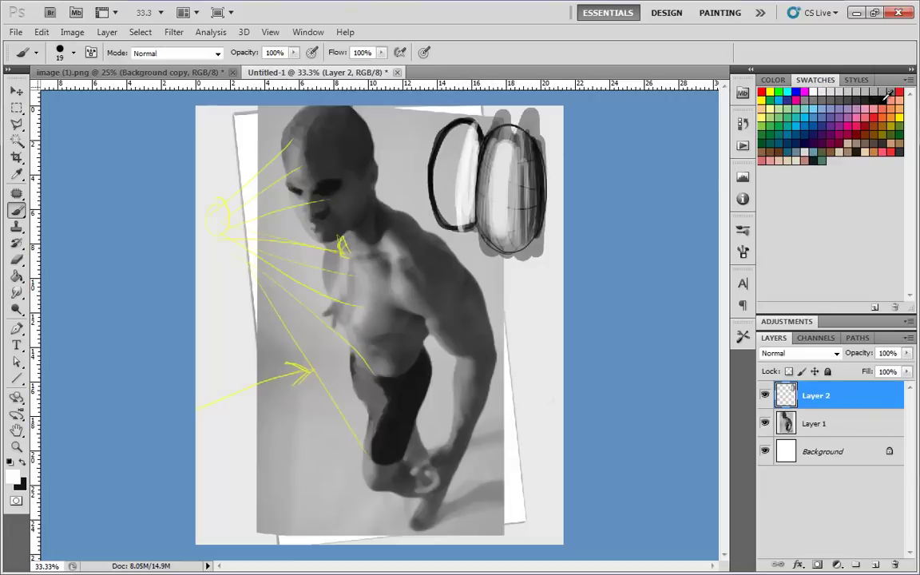
Shade the second oval with black strokes from its left edge, and blend sampled light gray across the middle
click(889, 94)
drag(403, 117, 391, 187)
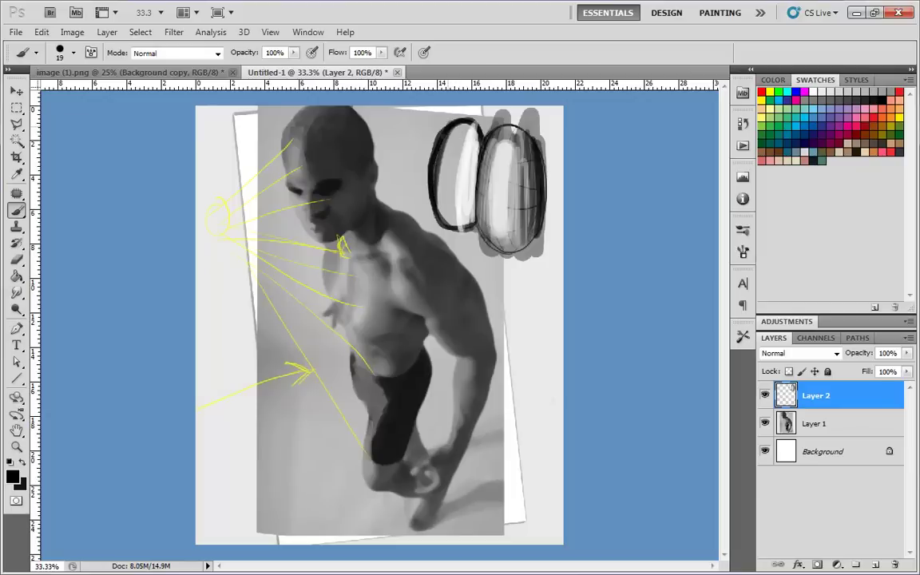
mouse_move(451, 126)
mouse_down()
mouse_move(439, 200)
mouse_move(447, 220)
mouse_move(467, 132)
mouse_move(472, 192)
mouse_up()
alt+click(477, 166)
mouse_move(473, 138)
mouse_down()
mouse_move(462, 226)
mouse_move(451, 222)
mouse_move(459, 129)
mouse_move(452, 226)
mouse_up()
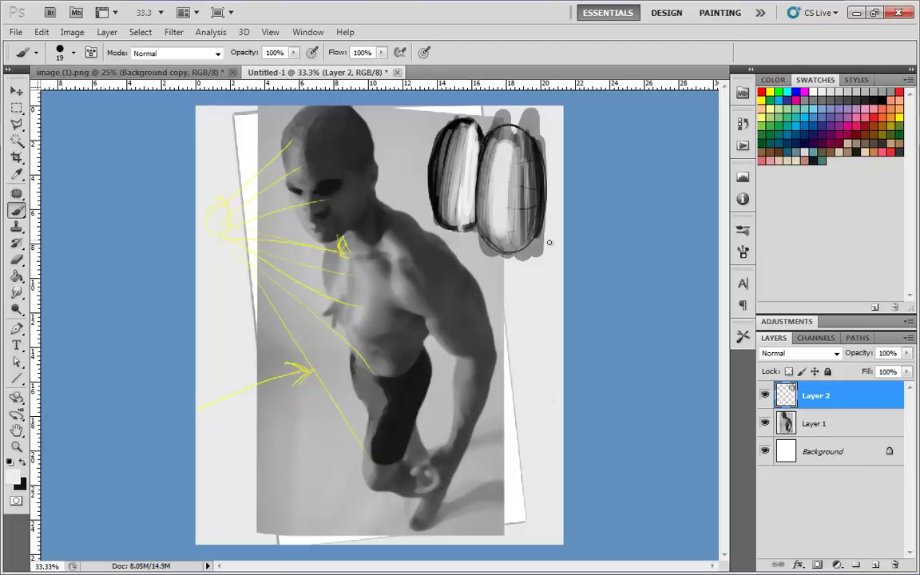
Erase both shaded ovals beside the head with the 71 px eraser
click(27, 267)
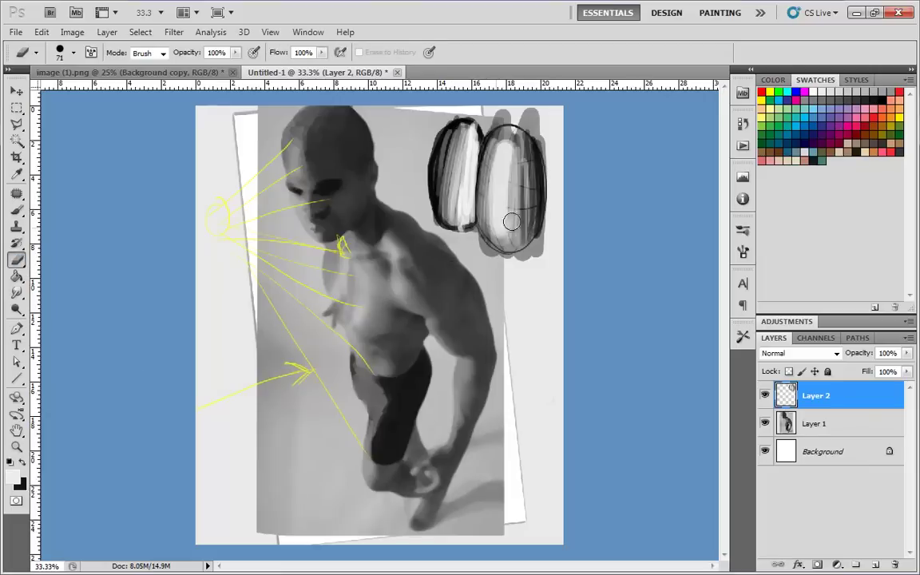
mouse_move(508, 195)
mouse_down()
mouse_move(542, 171)
mouse_move(540, 136)
mouse_move(512, 251)
mouse_move(515, 118)
mouse_move(529, 100)
mouse_move(478, 209)
mouse_move(470, 106)
mouse_move(448, 187)
mouse_move(434, 142)
mouse_move(446, 227)
mouse_move(434, 203)
mouse_move(461, 212)
mouse_move(494, 270)
mouse_move(515, 254)
mouse_up()
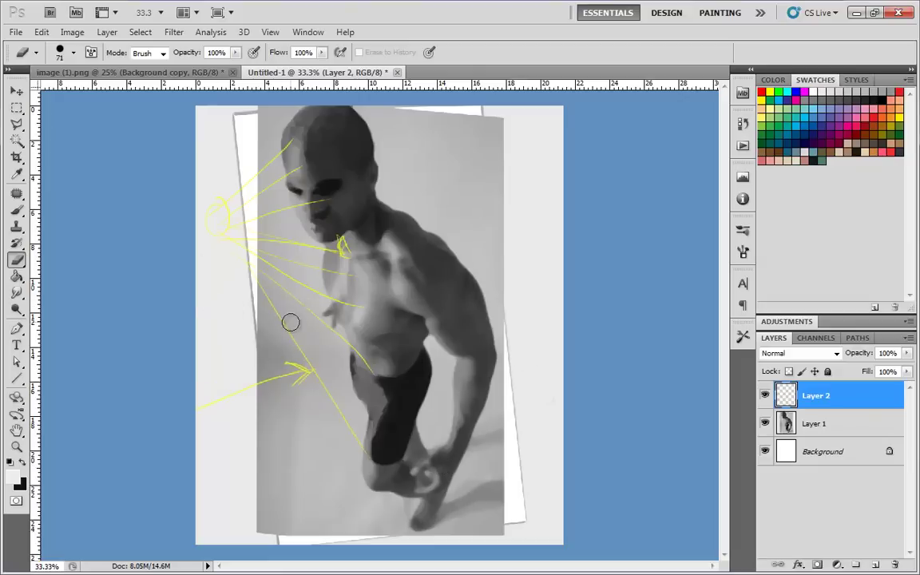
Paint a cyan light spot left of the torso and four cyan shadow lines from the feet toward the right edge
click(787, 93)
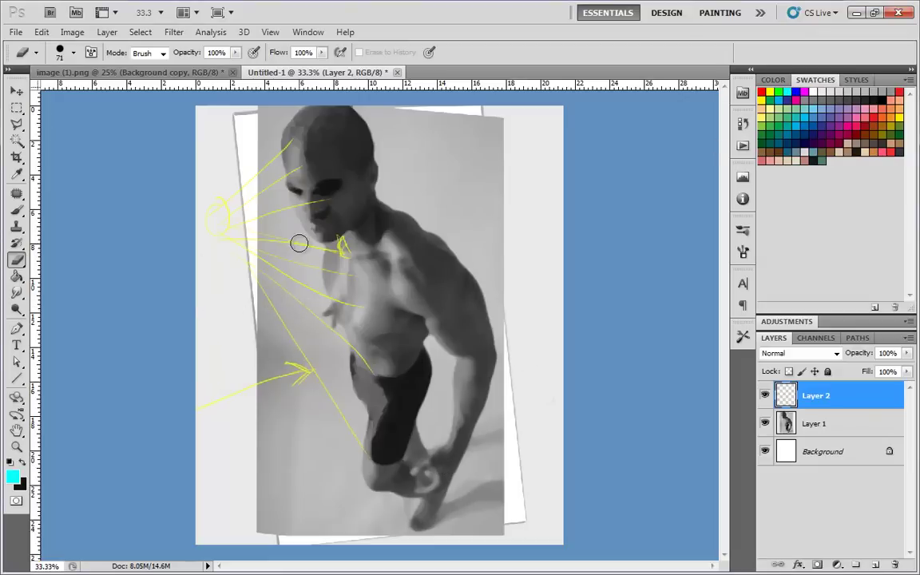
click(16, 210)
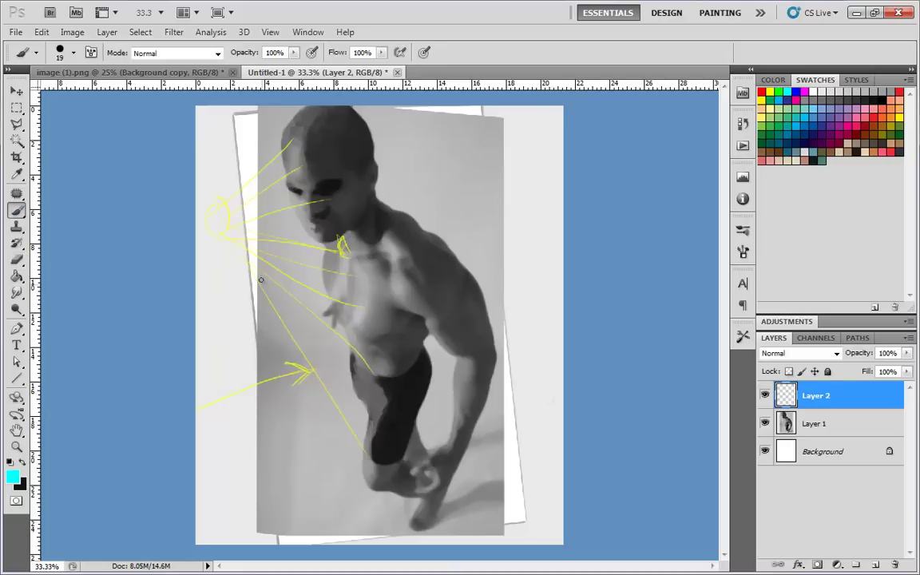
drag(227, 308, 227, 320)
drag(411, 468, 591, 476)
mouse_move(424, 504)
mouse_down()
mouse_move(449, 512)
mouse_move(566, 508)
mouse_move(695, 485)
mouse_up()
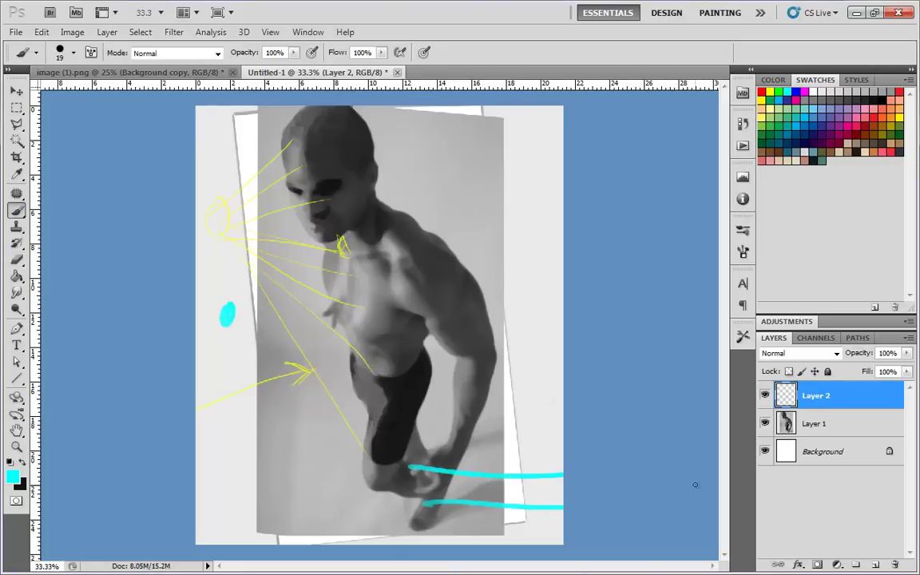
drag(387, 473, 639, 379)
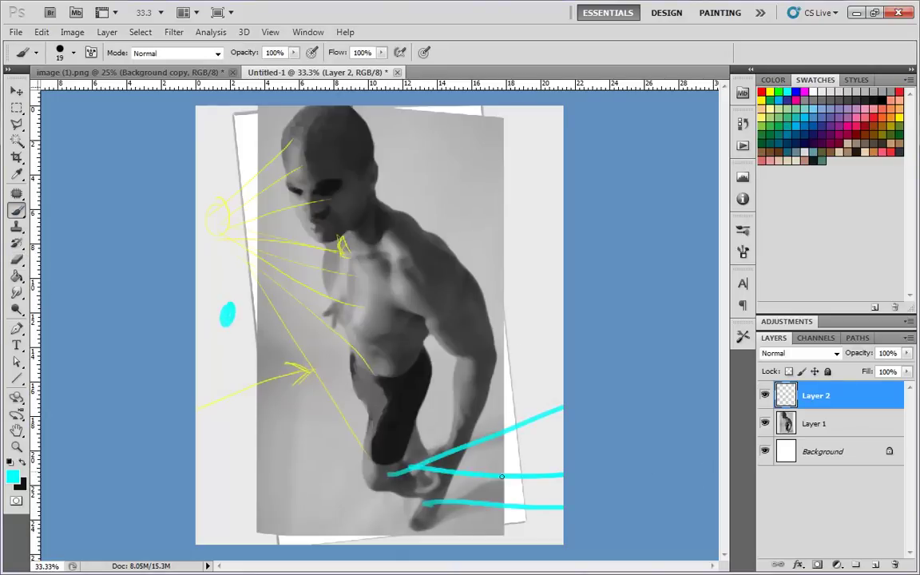
drag(415, 528, 679, 389)
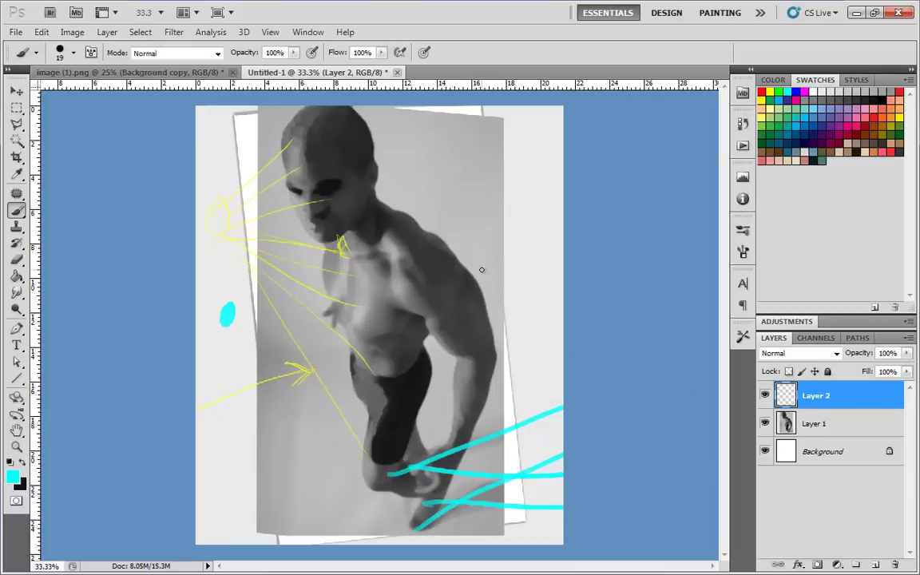
Undo the cyan shadow lines running from the feet
key(ctrl+alt+z)
key(ctrl+alt+z)
key(ctrl+alt+z)
key(ctrl+alt+z)
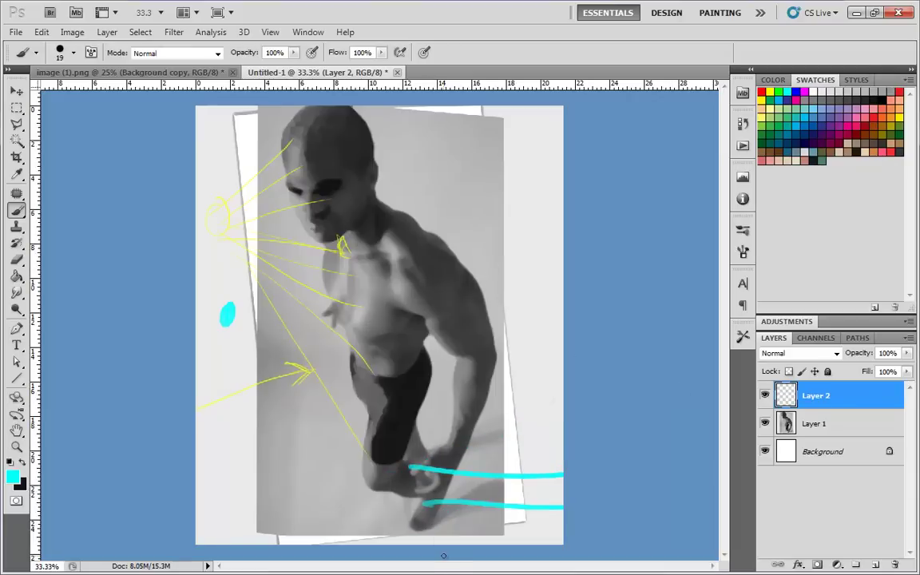
Try two long cyan lines rising from the feet across the arm, and undo the cyan marks
drag(413, 493, 445, 293)
drag(448, 502, 496, 168)
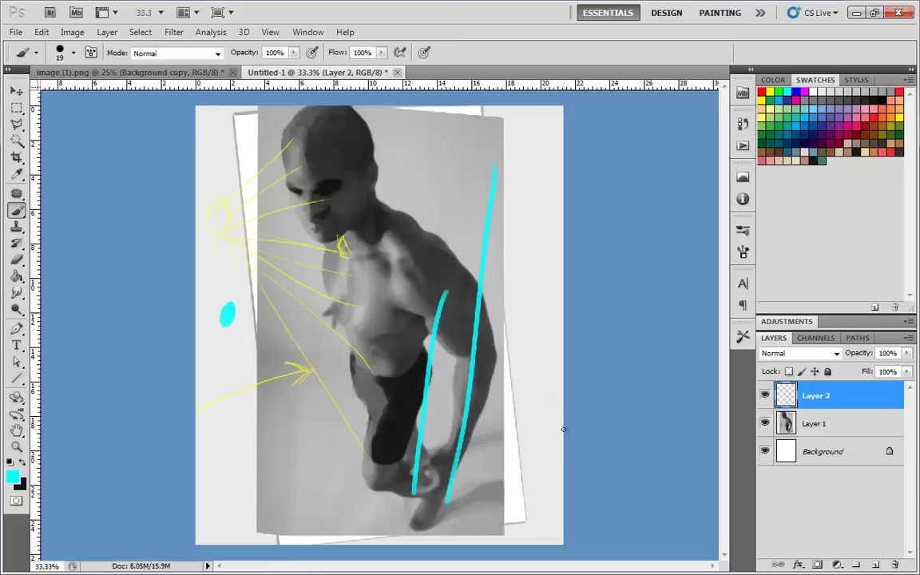
key(ctrl+alt+z)
key(ctrl+alt+z)
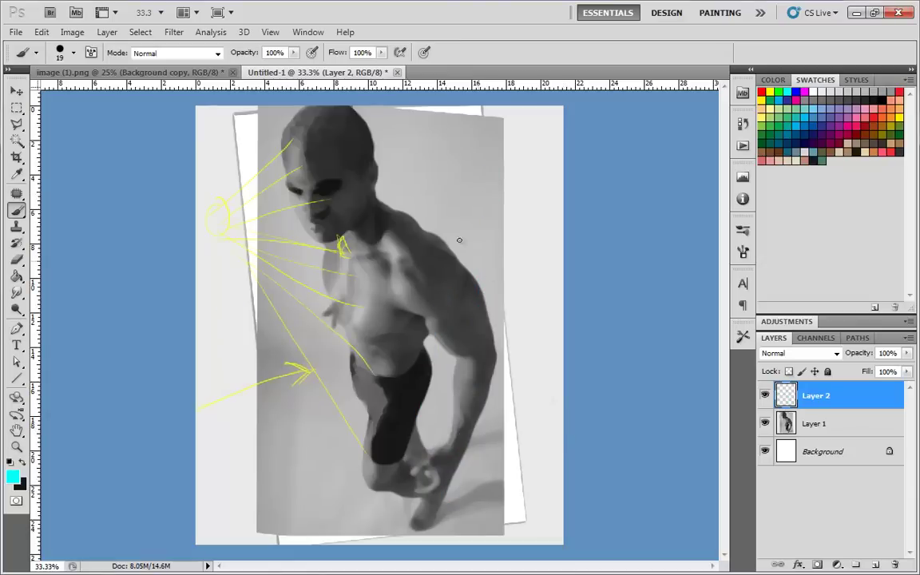
Close the Untitled-1 figure painting and return to the shape sketches in image (1).png
click(397, 72)
click(415, 227)
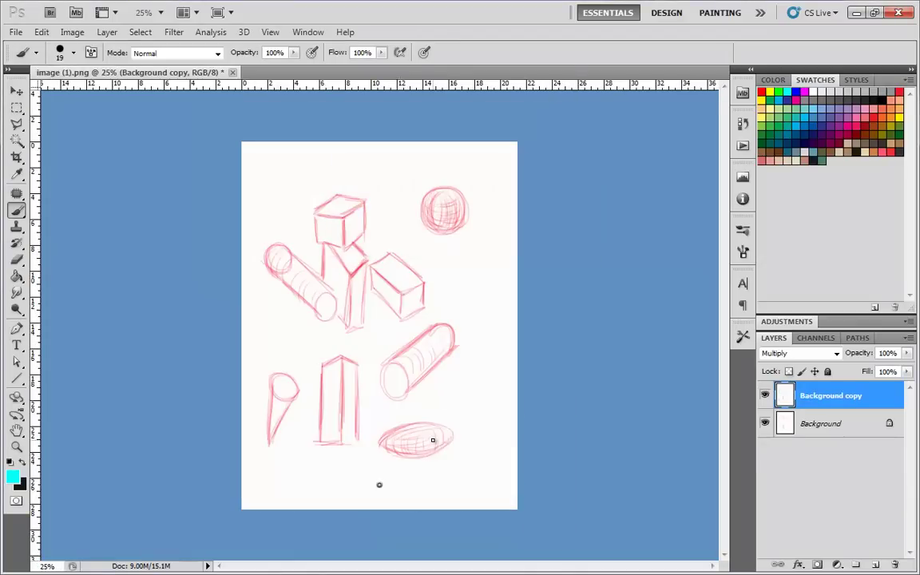
key(ctrl+plus)
drag(503, 421, 481, 413)
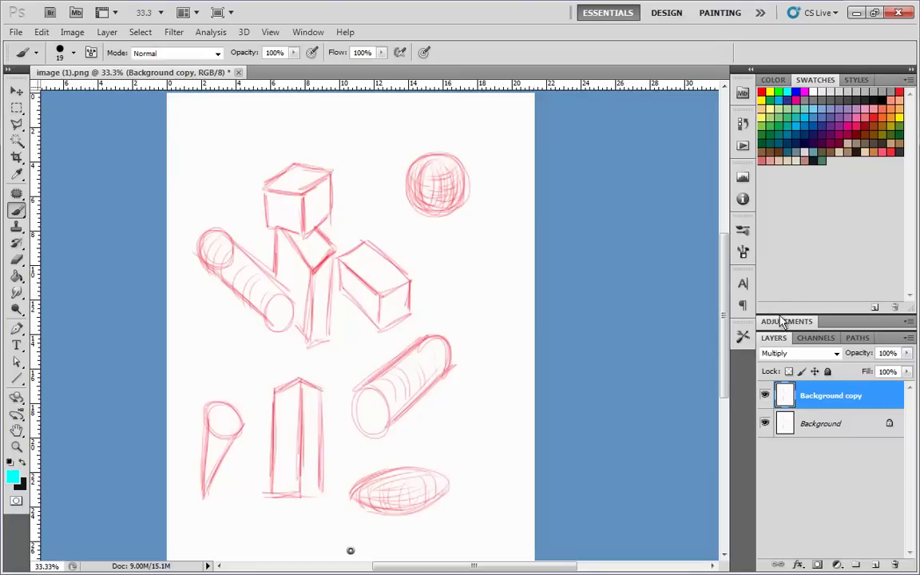
Cover the red shape sketches with dark gray on the Background copy layer using a hard 360 px brush
right_click(242, 294)
click(436, 362)
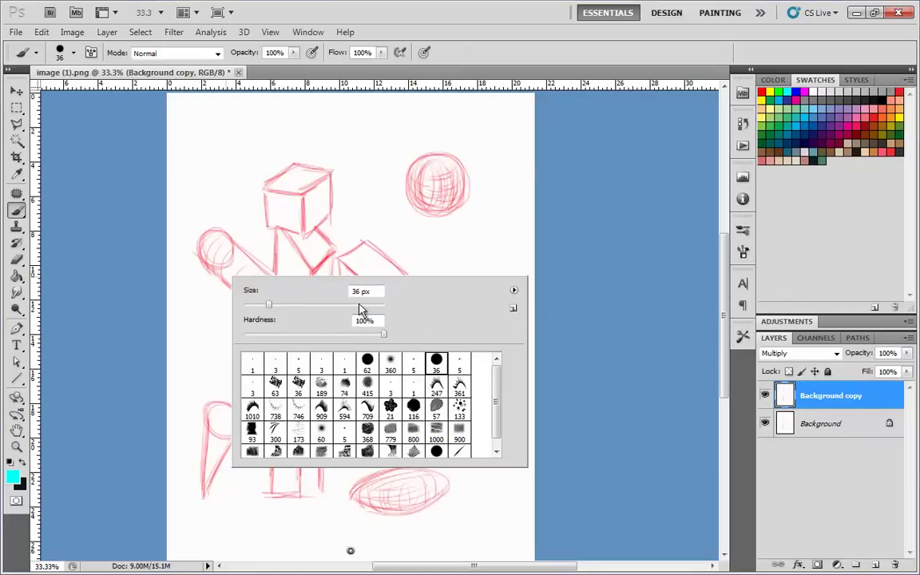
click(361, 306)
click(823, 103)
mouse_move(610, 146)
mouse_down()
mouse_move(288, 184)
mouse_move(234, 456)
mouse_move(298, 534)
mouse_move(542, 438)
mouse_move(244, 207)
mouse_move(127, 245)
mouse_move(546, 354)
mouse_up()
drag(219, 284, 174, 251)
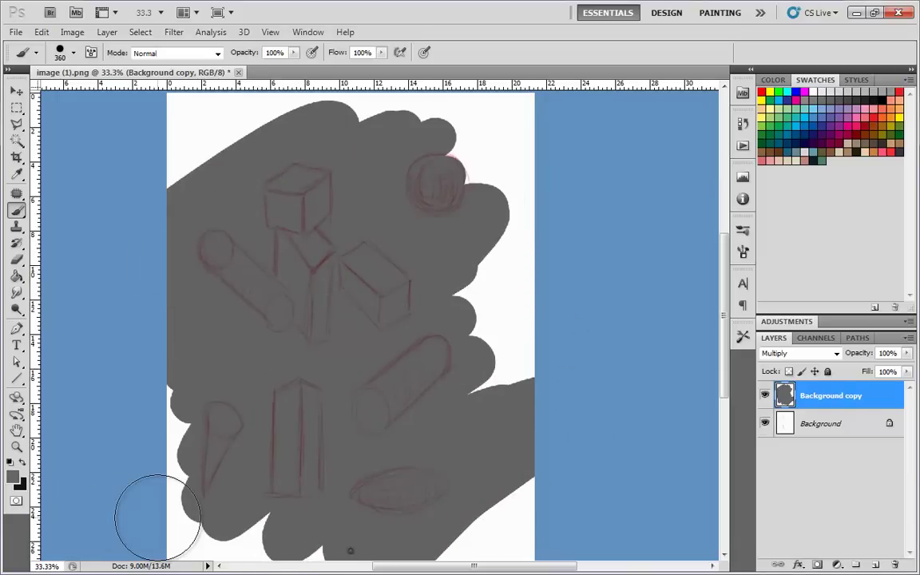
Paint a white highlight along the cylinder beside the stacked boxes with a 21 px brush, undoing the stray strokes
right_click(409, 314)
drag(541, 341, 439, 342)
click(815, 94)
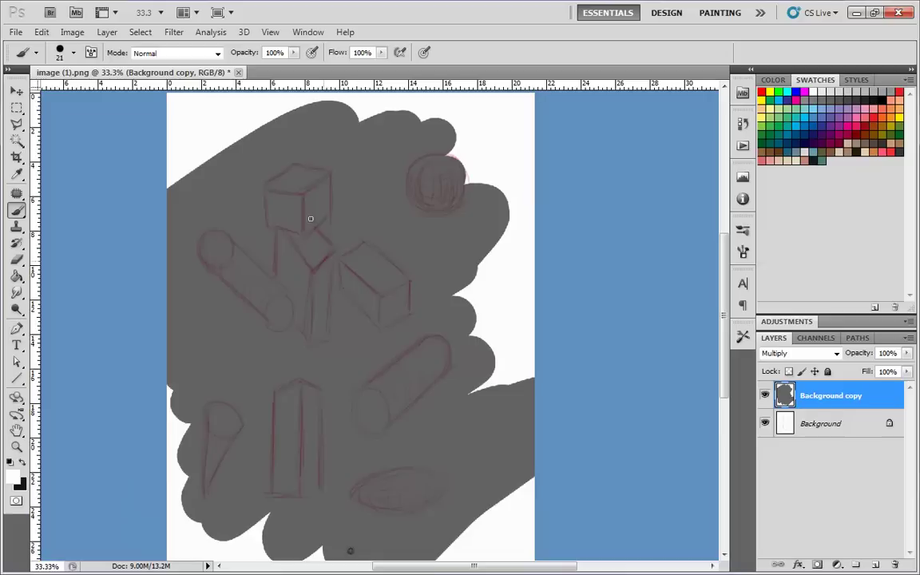
drag(206, 245, 265, 296)
drag(207, 245, 275, 304)
drag(215, 239, 272, 288)
key(ctrl+z)
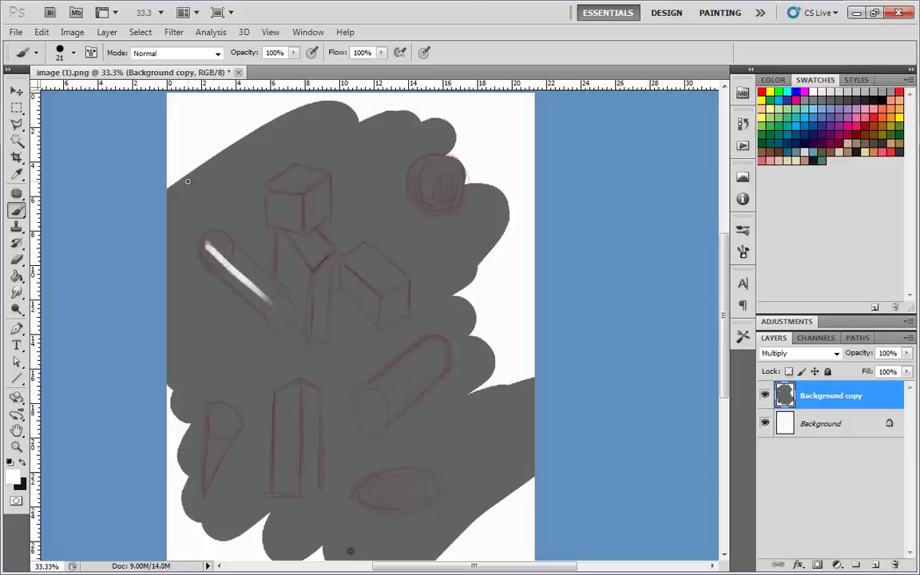
drag(188, 181, 192, 191)
key(ctrl+z)
Select a rectangular area around the sphere sketch and fill it with medium gray using the hard brush at 94 px
mouse_move(440, 291)
mouse_down()
mouse_move(462, 392)
mouse_move(428, 284)
mouse_up()
drag(474, 324, 411, 425)
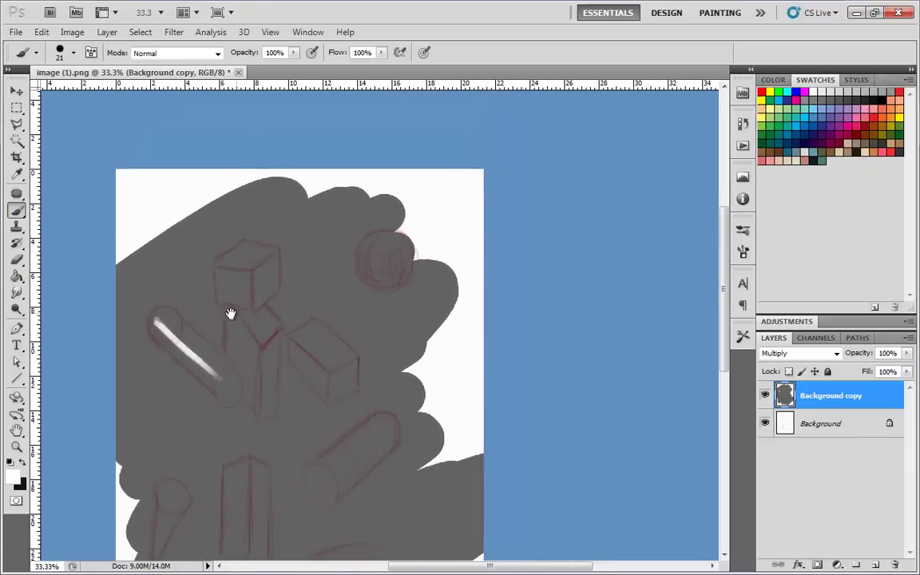
click(17, 107)
mouse_move(346, 200)
mouse_down()
mouse_move(428, 309)
mouse_move(444, 312)
mouse_up()
click(17, 209)
key(ctrl+d)
click(806, 100)
right_click(414, 278)
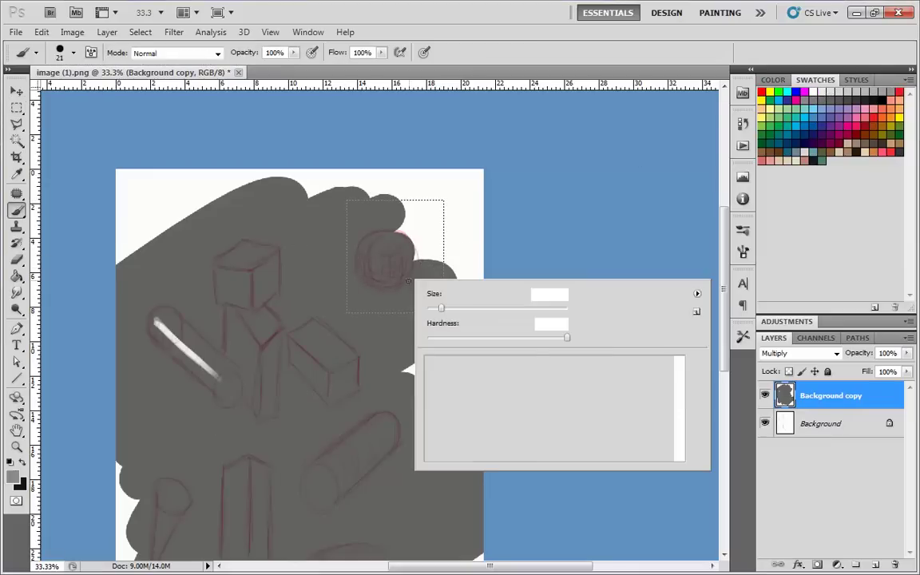
click(620, 367)
drag(382, 200, 357, 309)
right_click(388, 233)
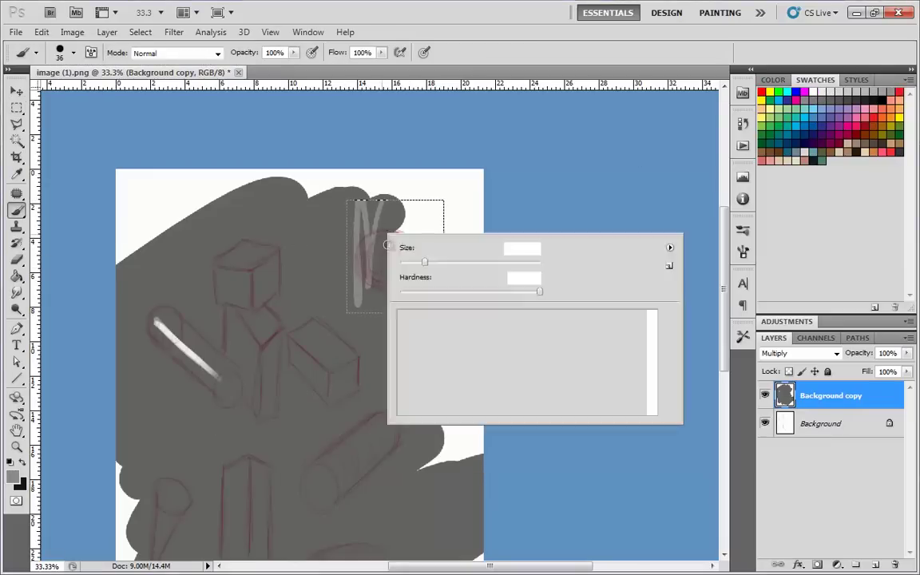
click(450, 266)
mouse_move(365, 196)
mouse_down()
mouse_move(359, 276)
mouse_move(369, 314)
mouse_move(384, 300)
mouse_move(410, 194)
mouse_move(424, 263)
mouse_up()
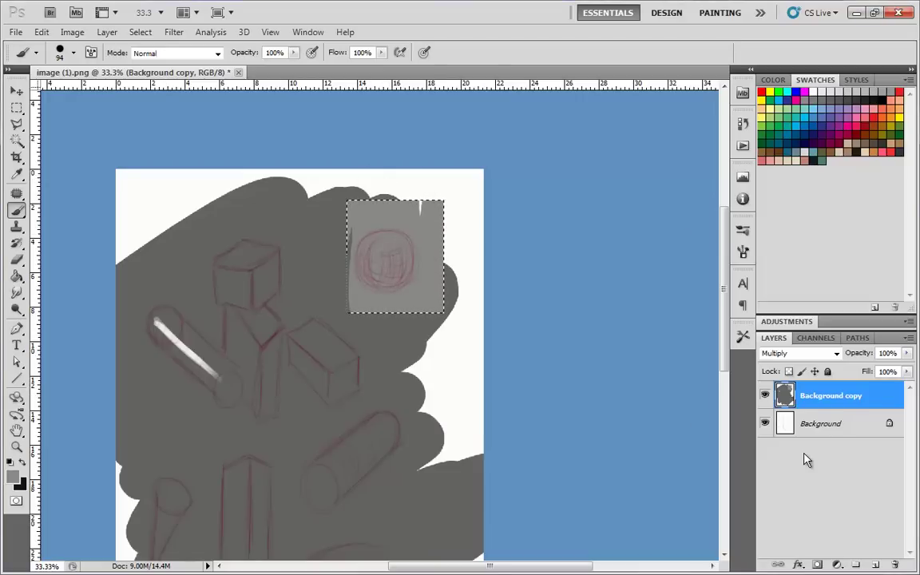
Try the Luminosity blend mode on the Background copy layer, and set it back to Multiply
click(799, 353)
click(787, 364)
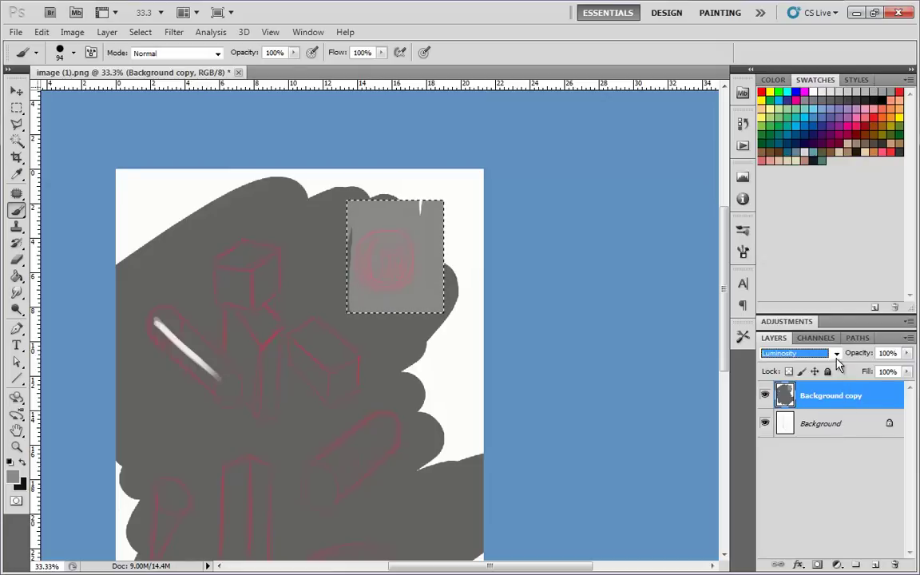
click(799, 353)
click(787, 55)
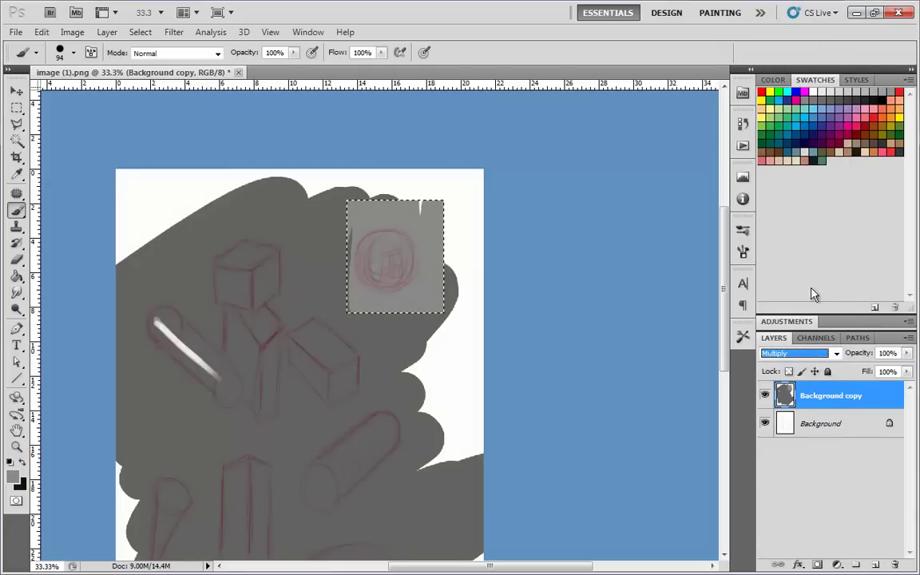
Add a new layer, cover the selected rectangle with medium gray on it, and clear the selection
click(876, 565)
drag(382, 286, 420, 298)
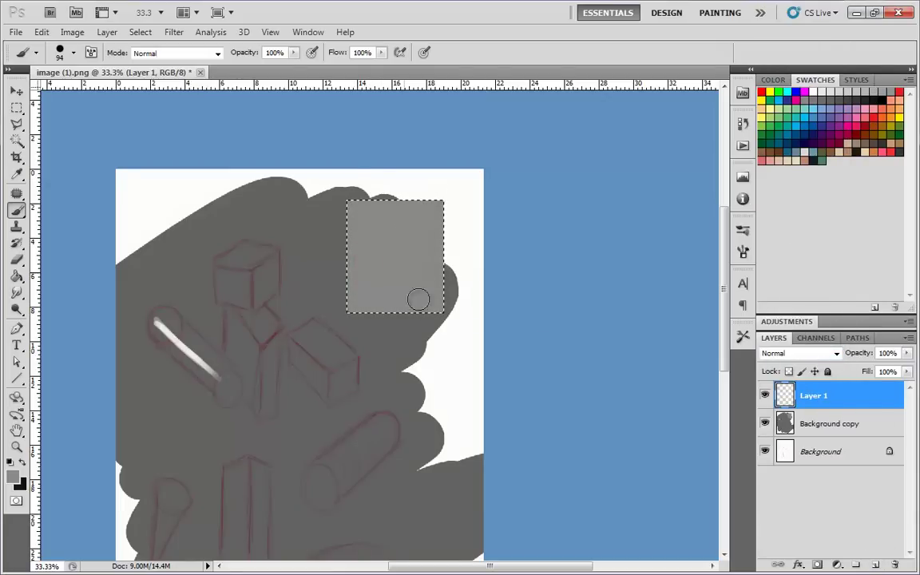
key(m)
key(ctrl+d)
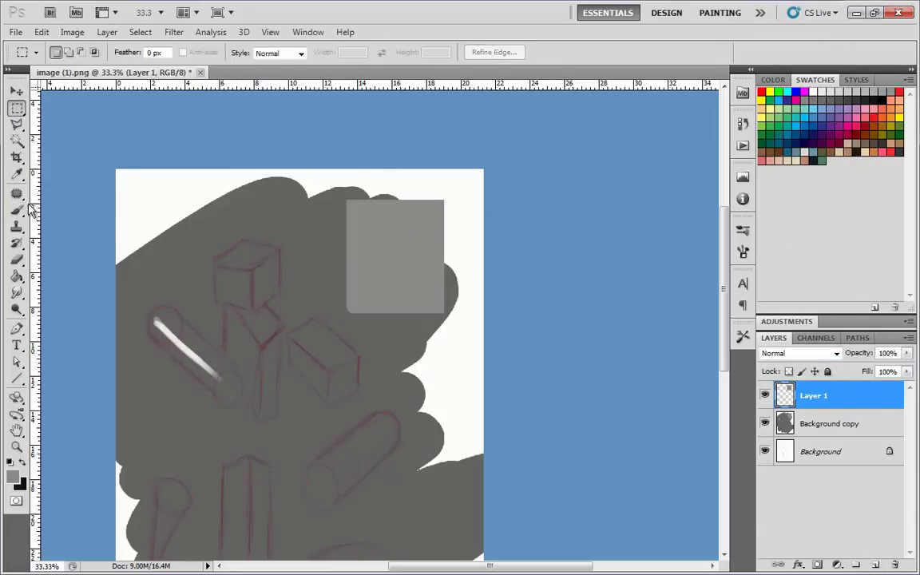
Sketch a small tilted box in black inside the gray rectangle with the 5 px hard brush
key(b)
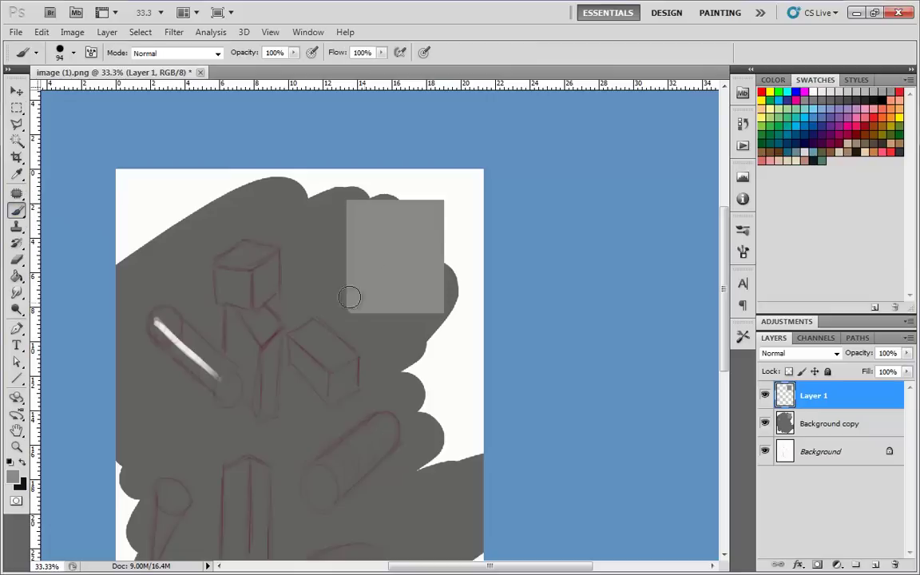
right_click(376, 329)
click(605, 417)
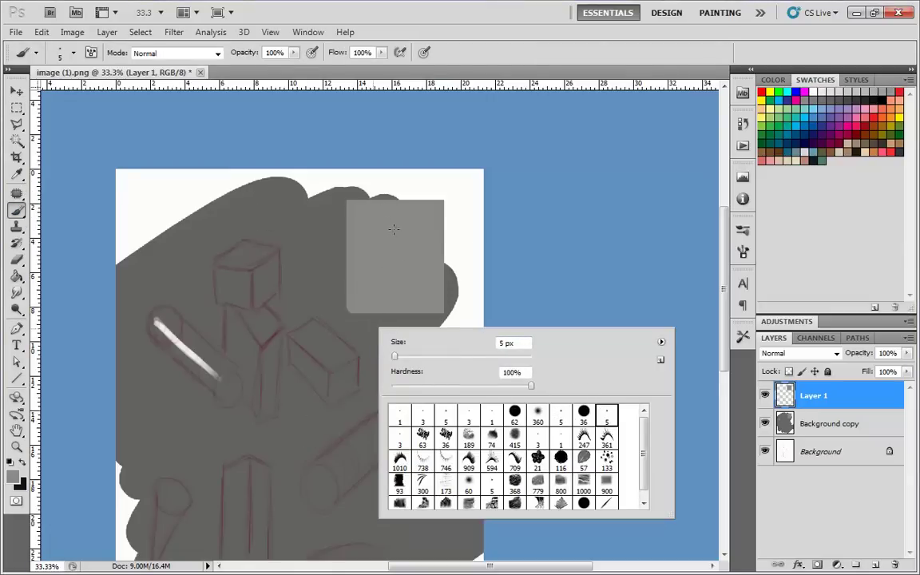
key(Return)
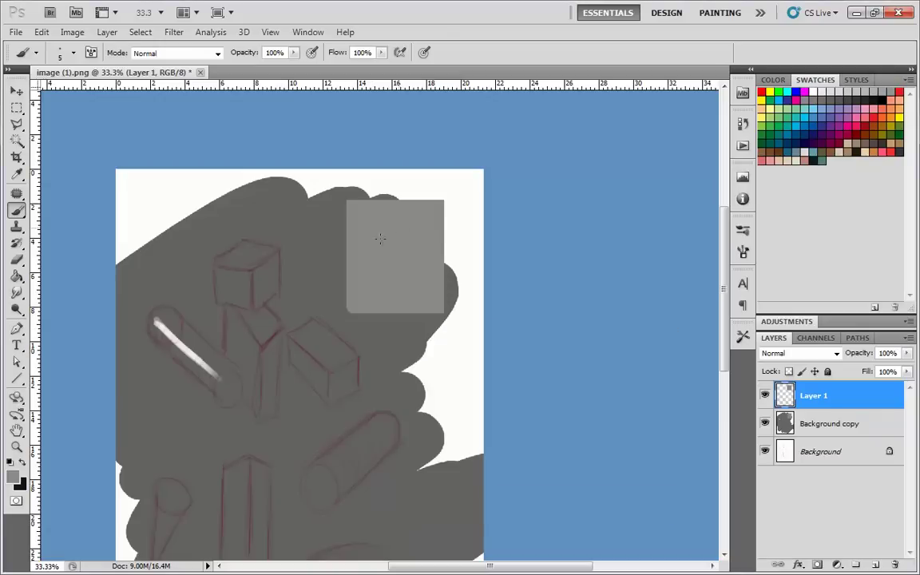
click(874, 94)
mouse_move(400, 225)
mouse_down()
mouse_move(374, 243)
mouse_move(400, 224)
mouse_move(414, 242)
mouse_move(405, 251)
mouse_move(393, 261)
mouse_move(375, 244)
mouse_up()
mouse_move(375, 244)
mouse_down()
mouse_move(392, 260)
mouse_move(414, 241)
mouse_up()
Try tracing the top faces of the two stacked boxes in black, and undo the strokes
mouse_move(244, 241)
mouse_down()
mouse_move(217, 262)
mouse_move(256, 271)
mouse_move(281, 250)
mouse_up()
drag(243, 240, 286, 249)
drag(266, 307, 281, 321)
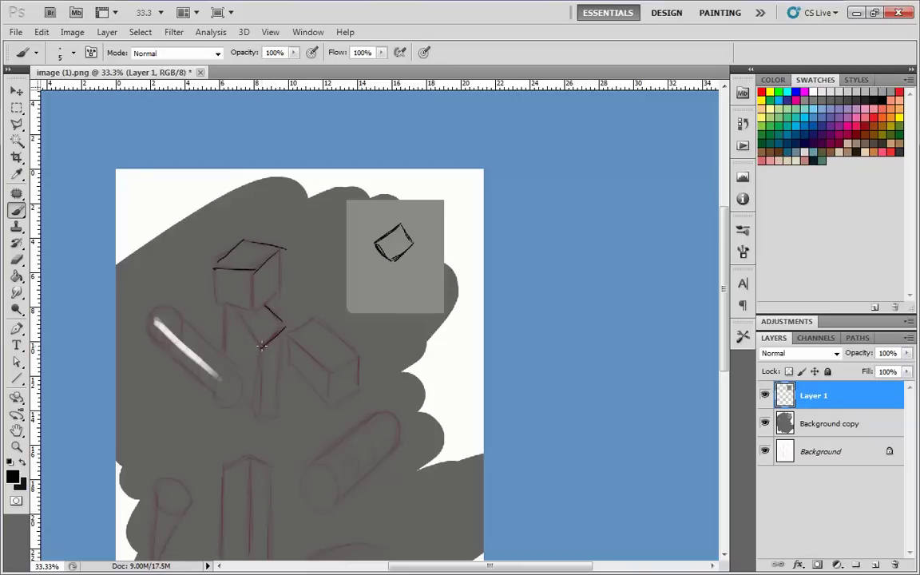
key(ctrl+alt+z)
key(ctrl+alt+z)
key(ctrl+alt+z)
Sketch a second box below the small tilted one and another box beside it, redoing the first stroke
mouse_move(400, 255)
mouse_down()
mouse_move(413, 272)
mouse_move(403, 280)
mouse_up()
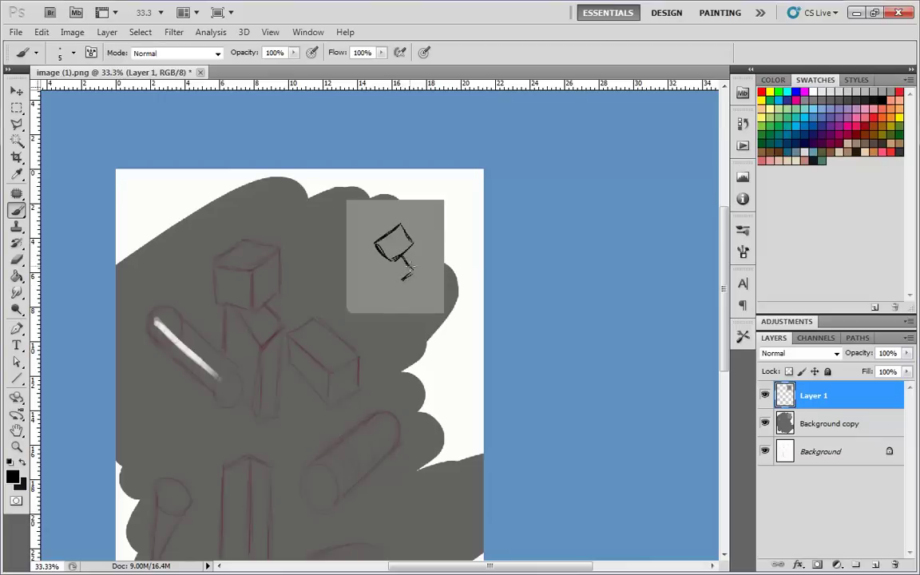
key(ctrl+alt+z)
mouse_move(402, 257)
mouse_down()
mouse_move(409, 270)
mouse_move(389, 279)
mouse_up()
mouse_move(413, 270)
mouse_down()
mouse_move(424, 292)
mouse_move(433, 263)
mouse_up()
drag(433, 264, 444, 291)
drag(443, 291, 425, 301)
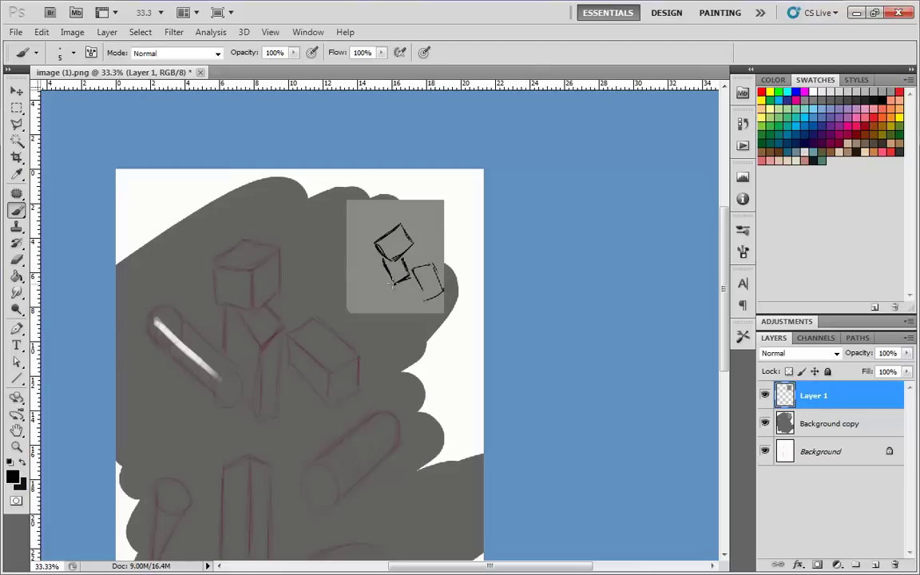
mouse_move(395, 291)
mouse_down()
mouse_move(384, 266)
mouse_move(392, 288)
mouse_up()
Sketch a slanted cylinder beside the small boxes in the gray rectangle
drag(359, 261, 379, 301)
drag(372, 251, 359, 259)
drag(358, 260, 372, 289)
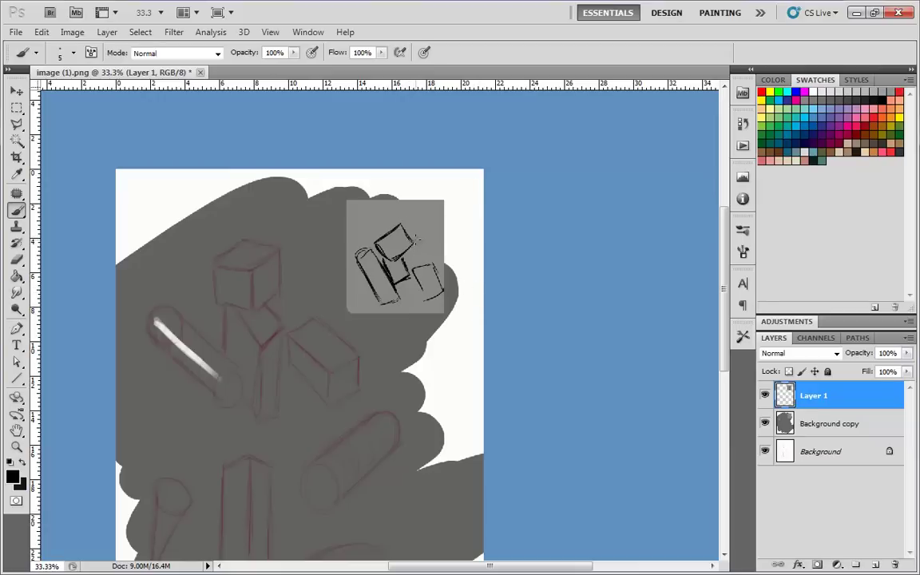
Draw a small round light source outside the gray rectangle's lower corner with rays fanning across the little figure
drag(331, 263, 336, 262)
key(ctrl+z)
drag(334, 309, 334, 316)
mouse_move(333, 305)
mouse_down()
mouse_move(367, 246)
mouse_move(343, 304)
mouse_move(390, 266)
mouse_move(345, 313)
mouse_move(396, 281)
mouse_move(398, 298)
mouse_move(350, 319)
mouse_move(476, 296)
mouse_up()
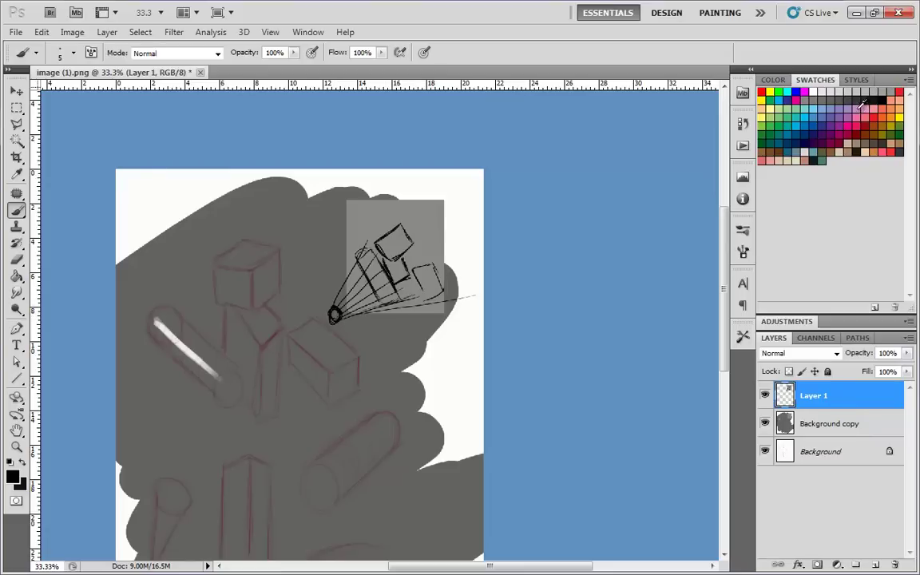
Paint the lower end of the highlighted cylinder black with the 62 px hard brush, and stroke gray over it
right_click(317, 364)
click(457, 450)
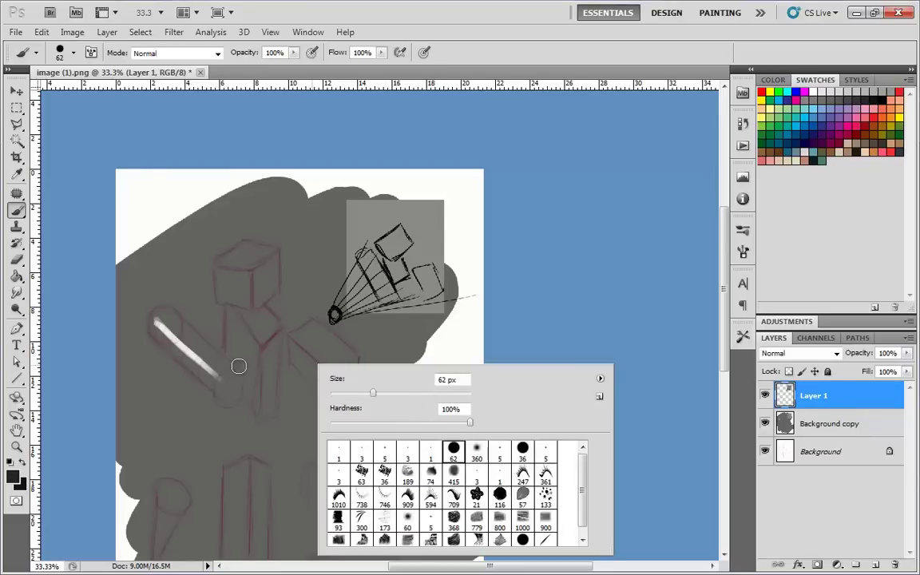
mouse_move(227, 383)
mouse_down()
mouse_move(228, 399)
mouse_move(226, 384)
mouse_move(245, 405)
mouse_up()
click(883, 101)
right_click(358, 356)
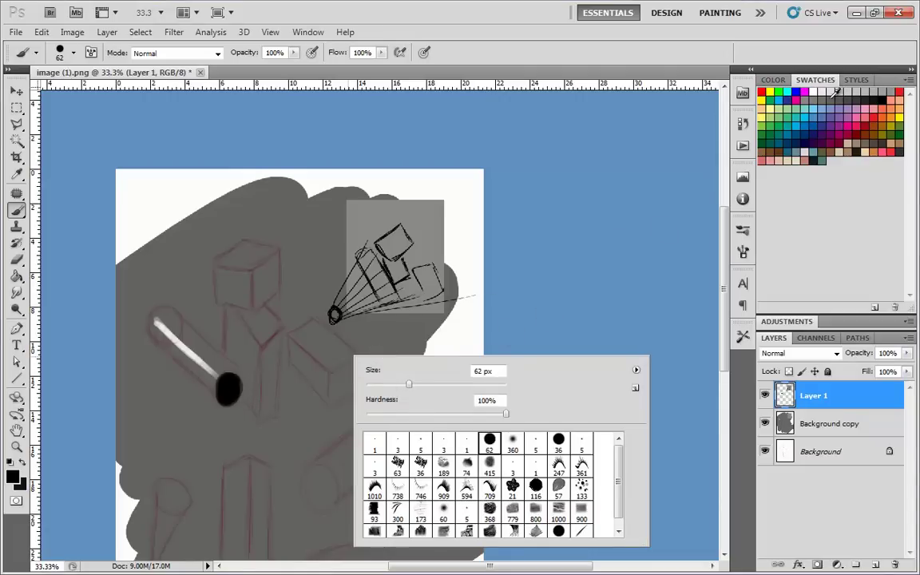
alt+click(268, 358)
mouse_move(229, 391)
mouse_down()
mouse_move(231, 382)
mouse_move(229, 397)
mouse_move(243, 410)
mouse_up()
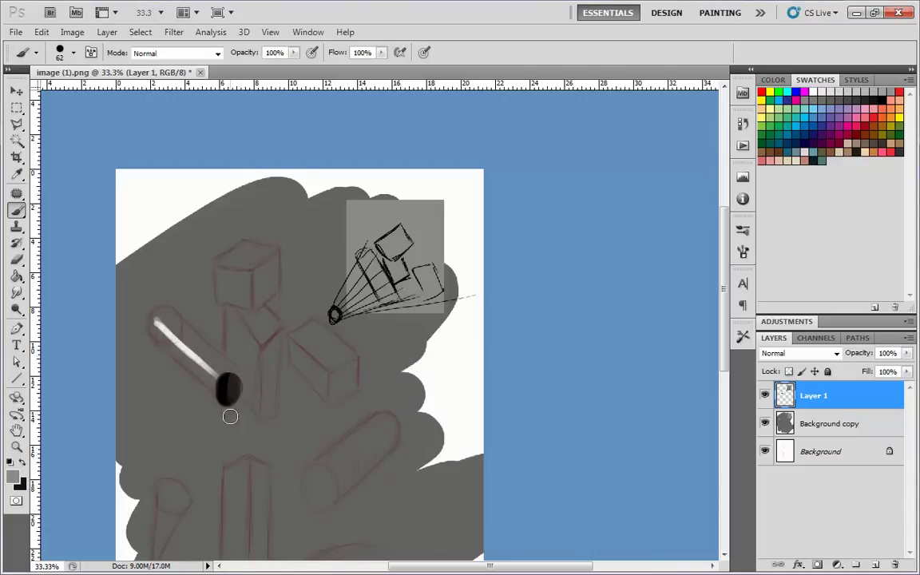
Shade a dark band along the underside of the highlighted cylinder with a 31 px brush, undoing the unwanted strokes
right_click(273, 390)
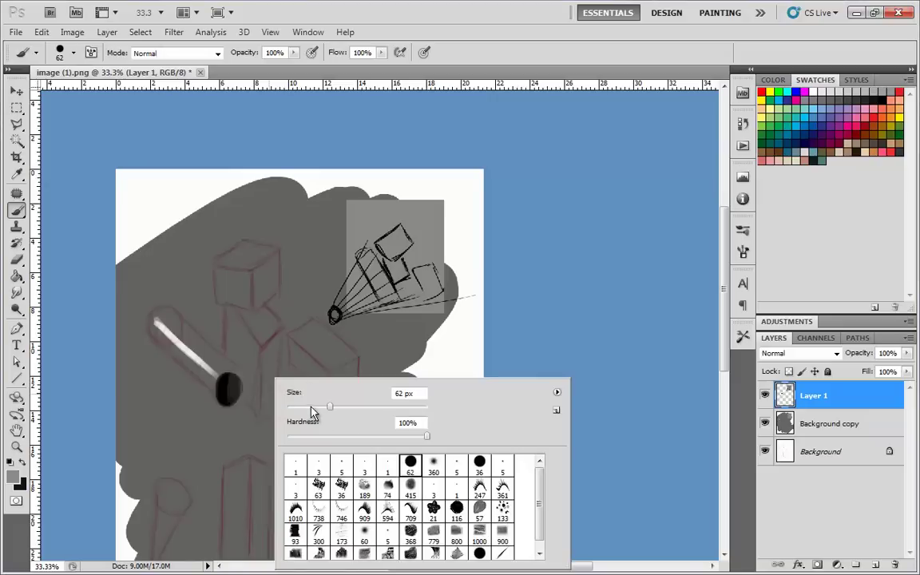
click(309, 406)
alt+click(218, 366)
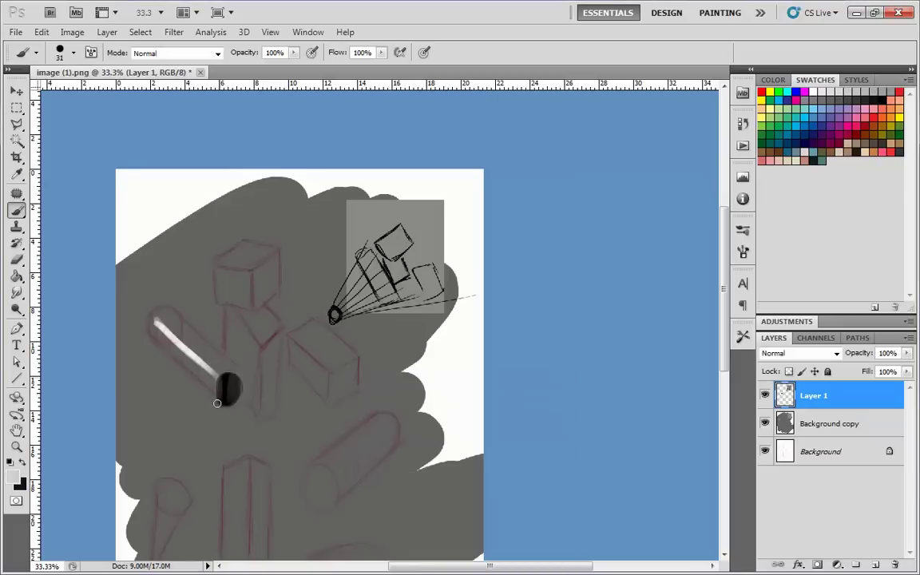
alt+click(224, 385)
mouse_move(165, 366)
mouse_down()
mouse_move(184, 374)
mouse_move(154, 349)
mouse_move(198, 382)
mouse_up()
key(ctrl+alt+z)
key(ctrl+alt+z)
key(ctrl+alt+z)
key(ctrl+alt+z)
key(ctrl+alt+z)
key(ctrl+alt+z)
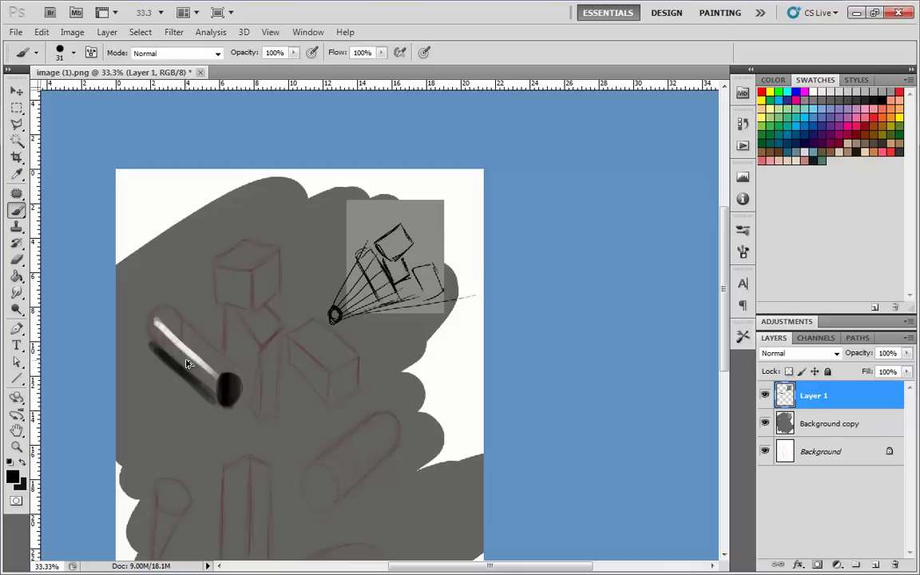
Sharpen the cylinder's dark lower edge with a 9 px black brush
right_click(201, 365)
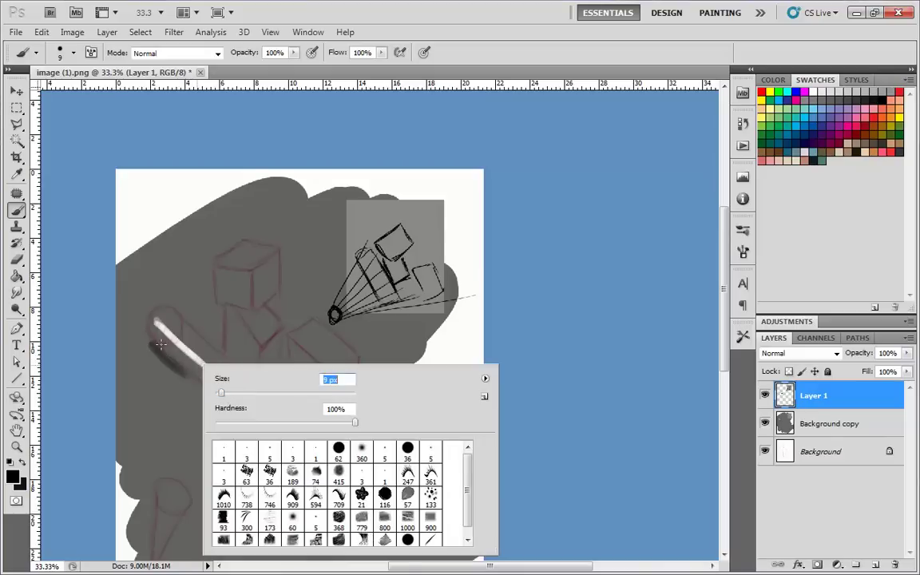
text(9)
key(Return)
drag(178, 367, 215, 395)
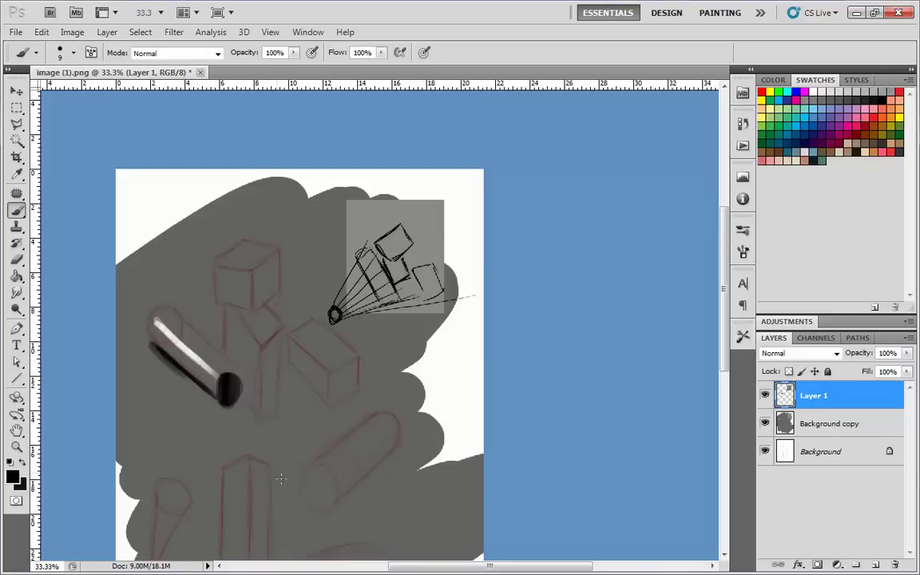
Select a second rectangle below the small diagram, fill it with medium gray at 116 px, and clear the selection
key(m)
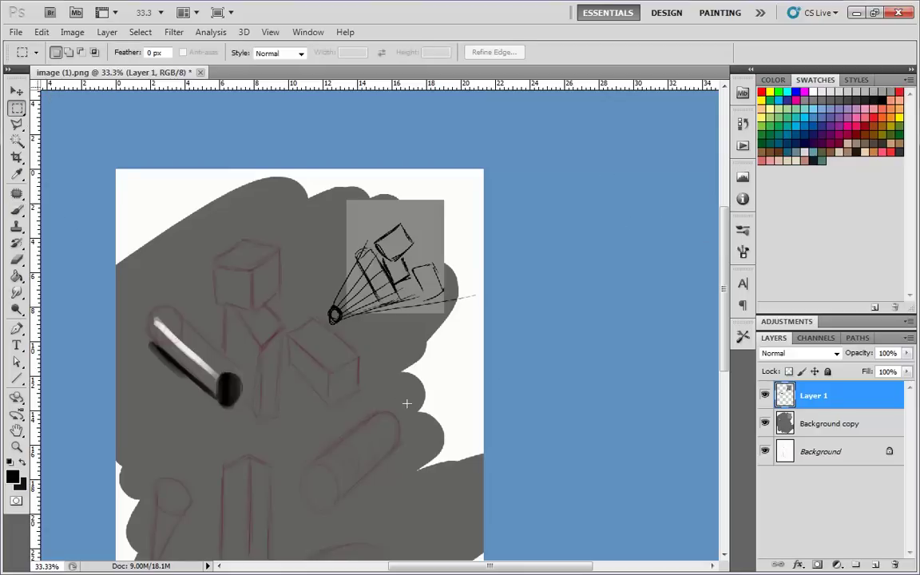
mouse_move(387, 334)
mouse_down()
mouse_move(407, 423)
mouse_move(472, 454)
mouse_move(480, 437)
mouse_up()
key(b)
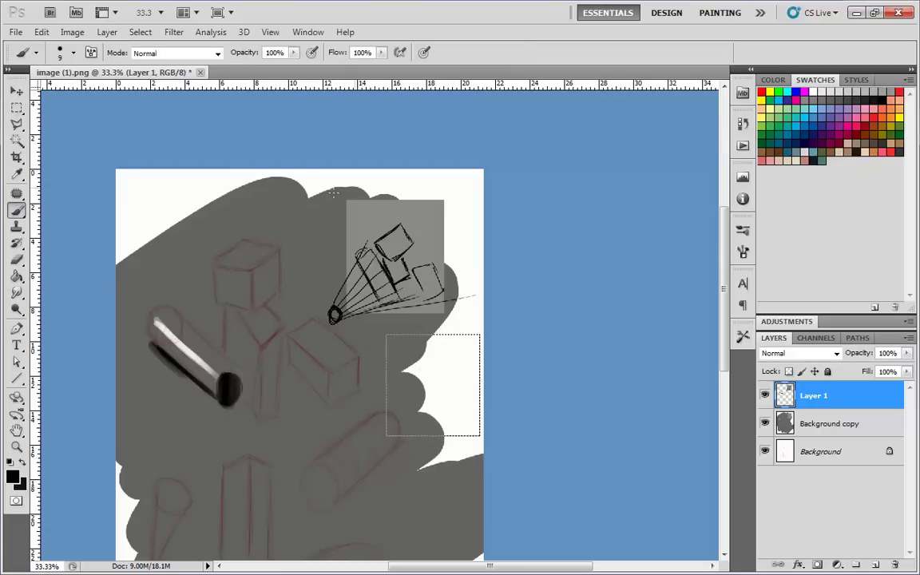
right_click(399, 355)
click(615, 451)
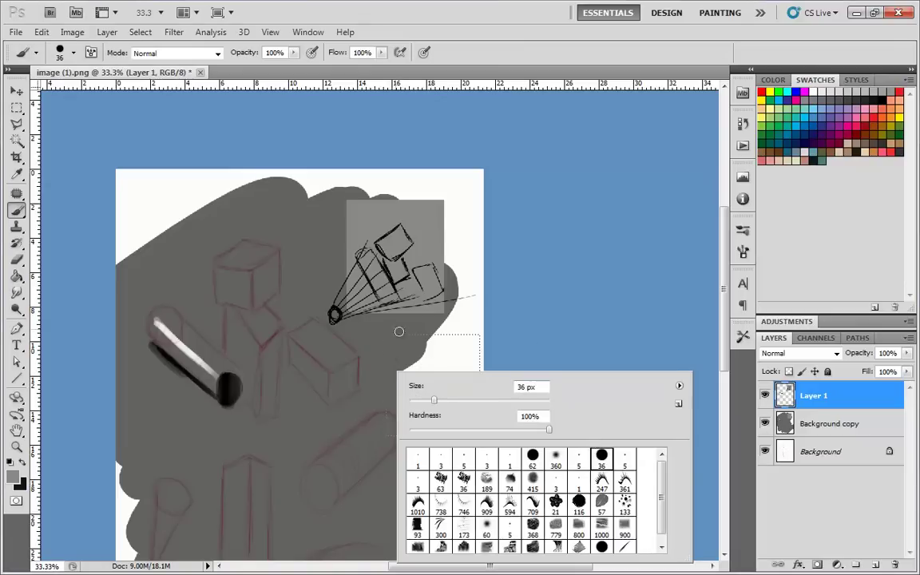
drag(392, 319, 391, 440)
right_click(429, 358)
click(475, 396)
mouse_move(394, 342)
mouse_down()
mouse_move(405, 441)
mouse_move(449, 339)
mouse_move(457, 392)
mouse_up()
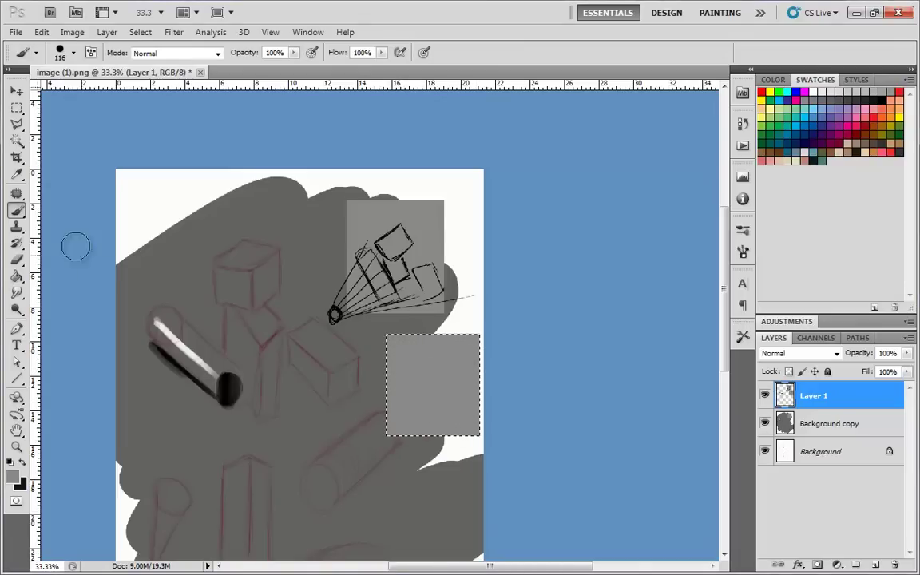
key(v)
key(m)
click(55, 156)
Set the brush to the 5 px hard tip and the paint color to black
key(b)
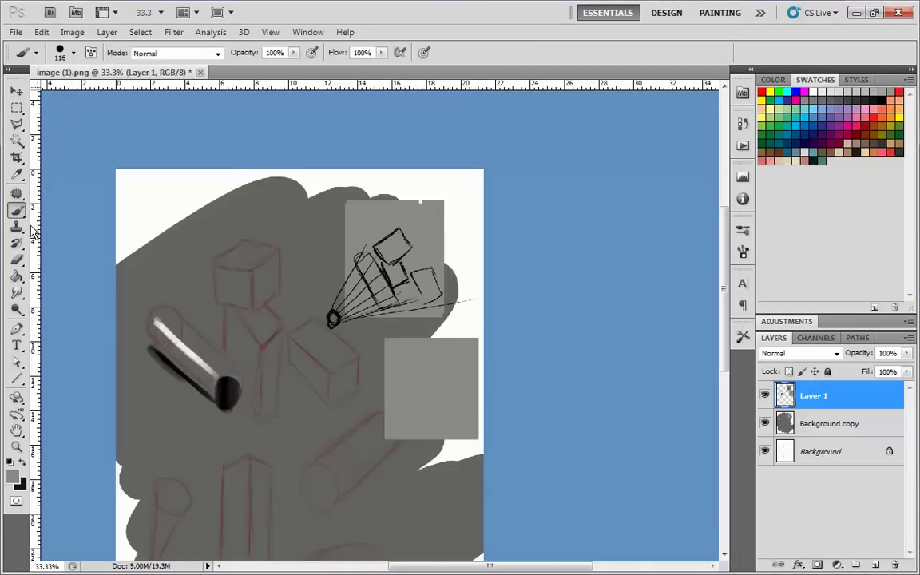
right_click(433, 364)
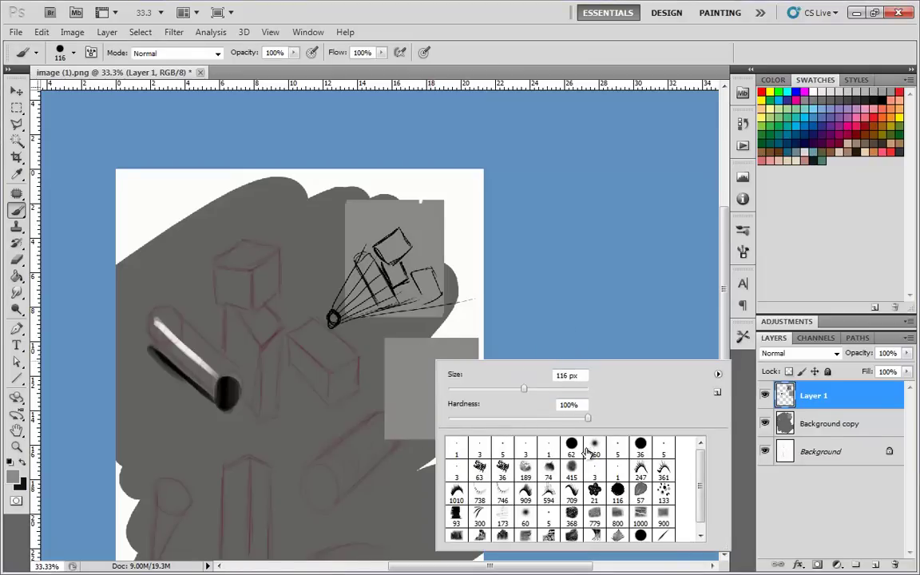
click(663, 449)
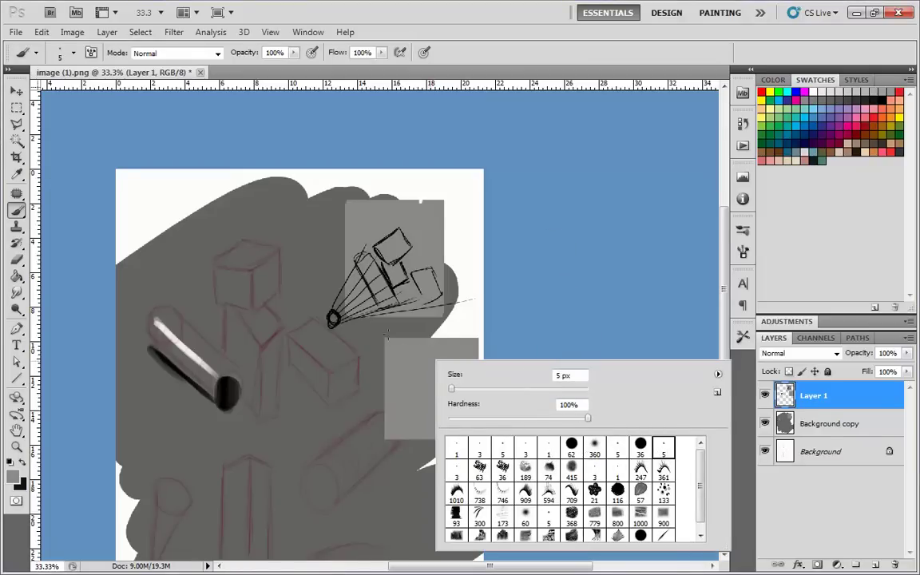
click(417, 360)
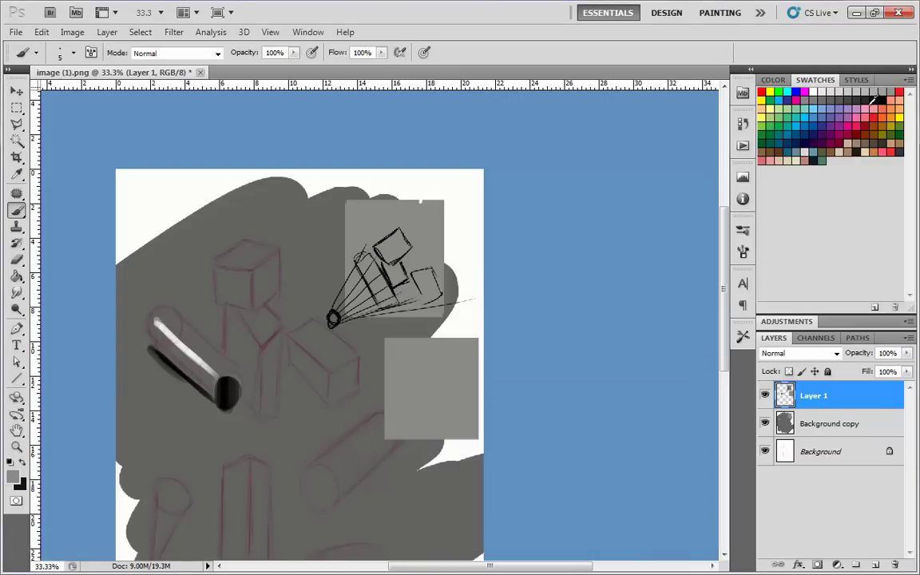
click(874, 100)
Try tracing the stacked boxes and the highlighted cylinder in black, and undo the strokes
mouse_move(214, 266)
mouse_down()
mouse_move(253, 306)
mouse_move(213, 266)
mouse_up()
mouse_move(231, 306)
mouse_down()
mouse_move(264, 349)
mouse_move(255, 408)
mouse_up()
mouse_move(144, 317)
mouse_down()
mouse_move(219, 396)
mouse_move(164, 324)
mouse_up()
key(ctrl+alt+z)
key(ctrl+alt+z)
key(ctrl+alt+z)
key(ctrl+alt+z)
Sketch a square head, a taller box beneath it, and a slanted cylinder arm inside the new gray rectangle
mouse_move(419, 348)
mouse_down()
mouse_move(420, 373)
mouse_move(446, 352)
mouse_move(448, 373)
mouse_move(421, 372)
mouse_up()
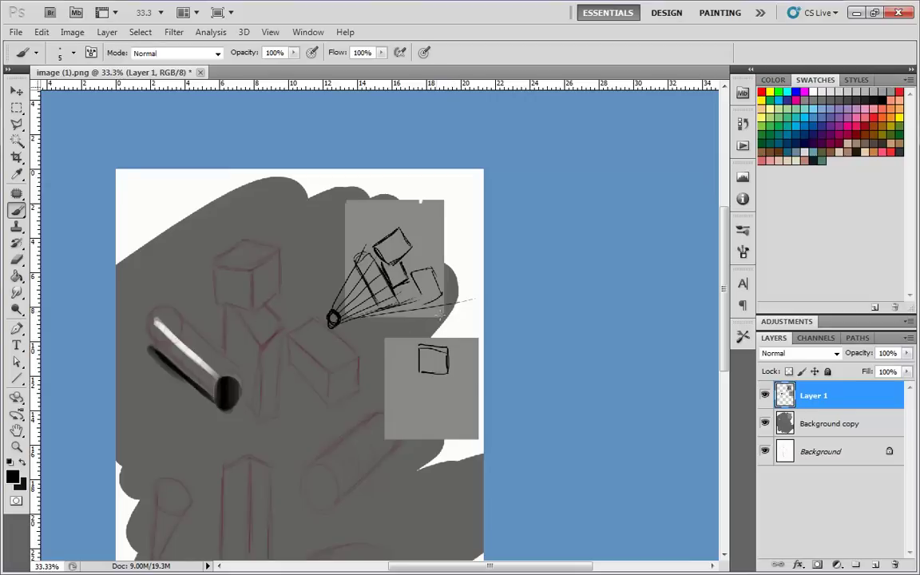
drag(435, 374, 448, 387)
key(ctrl+z)
mouse_move(428, 374)
mouse_down()
mouse_move(429, 413)
mouse_move(427, 406)
mouse_move(444, 419)
mouse_move(430, 401)
mouse_up()
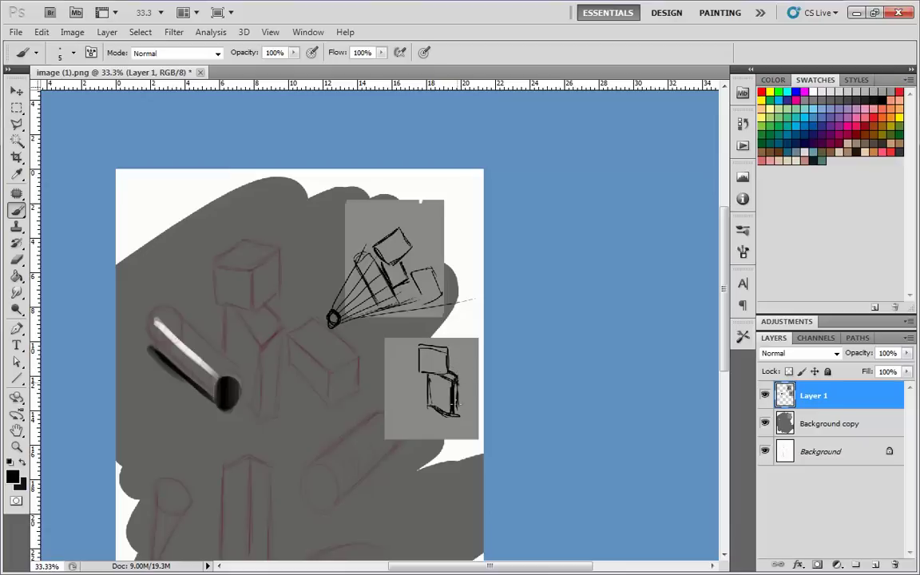
drag(457, 385, 457, 412)
mouse_move(449, 414)
mouse_down()
mouse_move(411, 393)
mouse_move(405, 404)
mouse_move(436, 422)
mouse_move(441, 411)
mouse_up()
Try black guide strokes over the highlighted cylinder and the upper box, undoing each one
drag(144, 288, 291, 424)
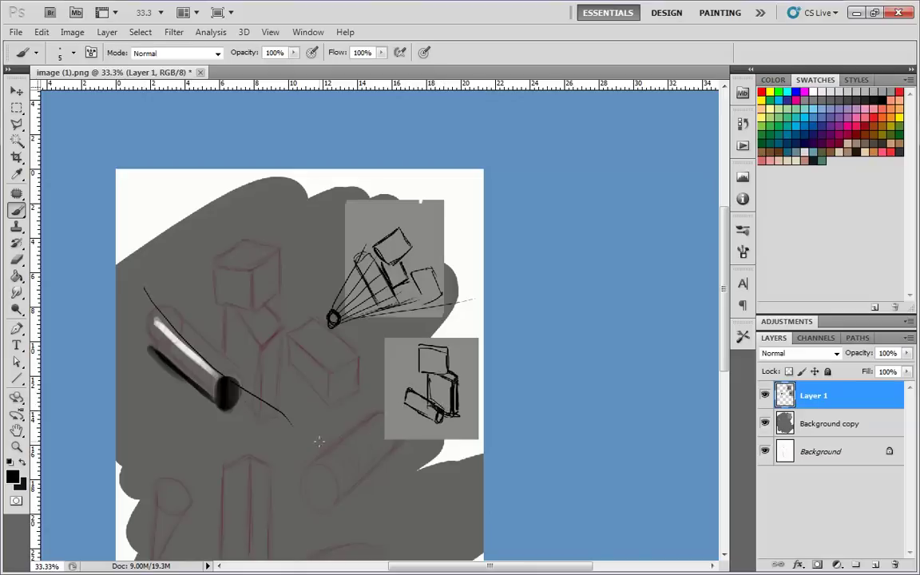
key(ctrl+z)
drag(276, 285, 280, 266)
key(ctrl+z)
mouse_move(289, 309)
mouse_down()
mouse_move(129, 395)
mouse_move(280, 240)
mouse_up()
key(ctrl+z)
Darken the upper box's front vertical edge, and draw a small circle on the side of the square head sketch
drag(251, 292, 250, 282)
drag(449, 371, 446, 352)
drag(442, 356, 447, 356)
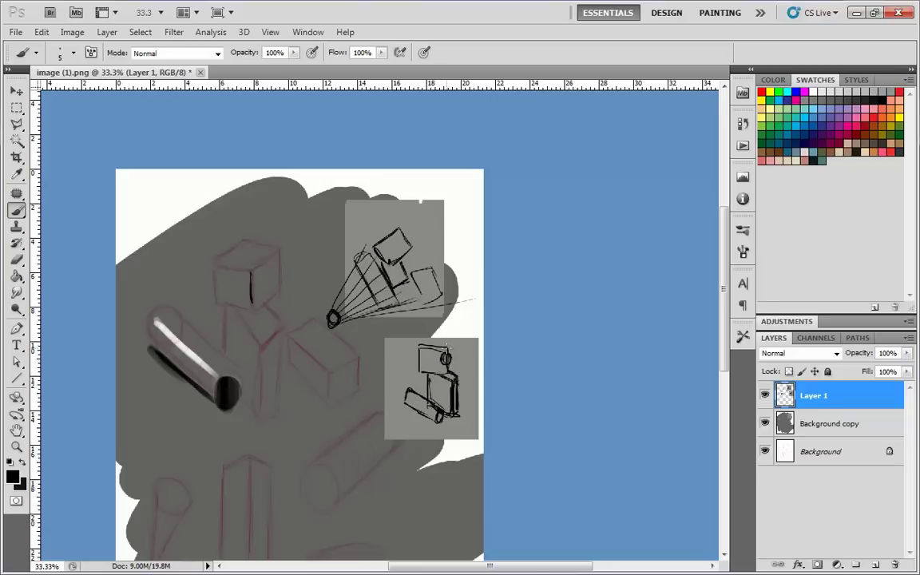
Try black strokes on the stacked boxes' top faces and beside the figure, and undo them
drag(226, 264, 258, 248)
mouse_move(258, 315)
mouse_down()
mouse_move(260, 336)
mouse_move(276, 328)
mouse_up()
key(ctrl+alt+z)
key(ctrl+alt+z)
key(ctrl+alt+z)
drag(128, 279, 126, 277)
key(ctrl+alt+z)
Fill the top face of the lower stacked box with white using the hard brush at 27 px
key(x)
right_click(287, 333)
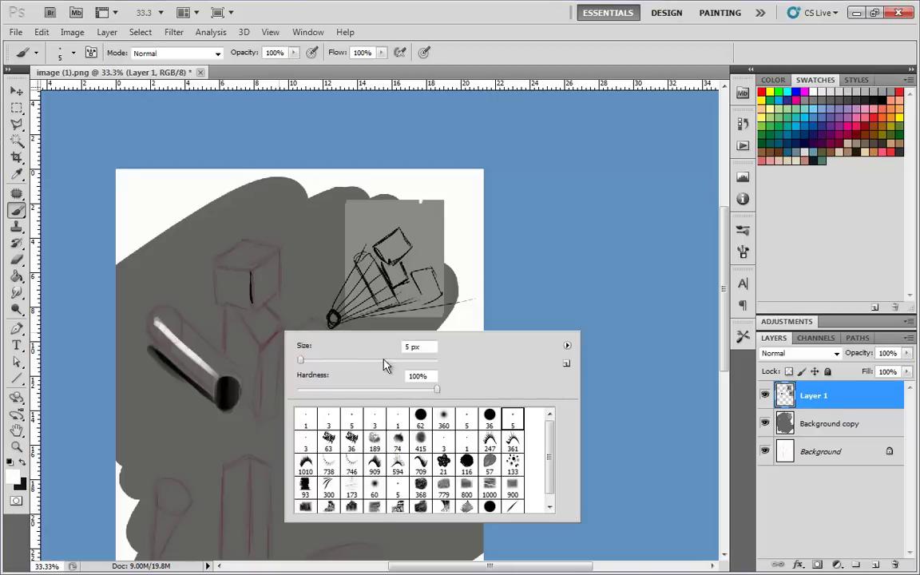
click(424, 420)
click(314, 361)
mouse_move(254, 324)
mouse_down()
mouse_move(239, 310)
mouse_move(278, 325)
mouse_move(263, 340)
mouse_move(258, 321)
mouse_move(267, 323)
mouse_up()
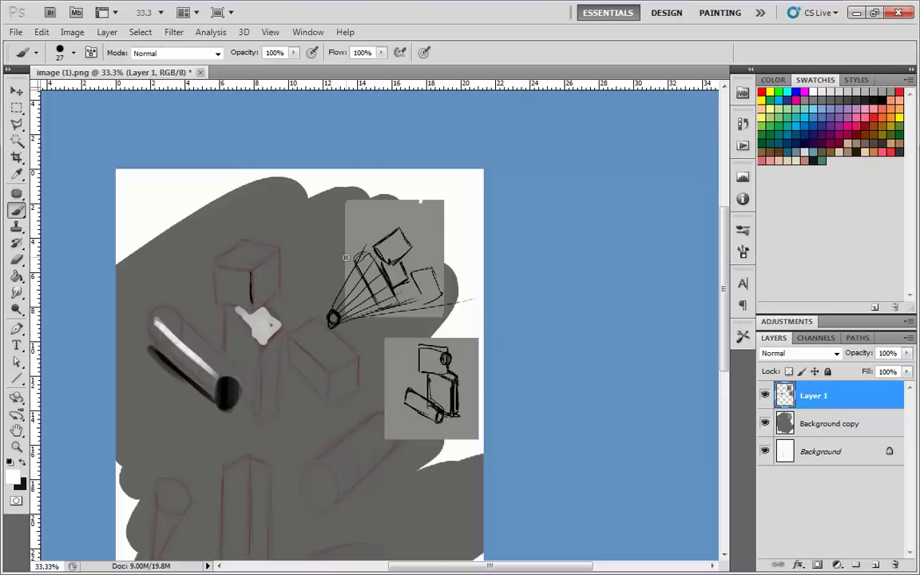
Shade the upper box's top face in black, and paint the light's path from the source through the small diagram
key(x)
mouse_move(221, 261)
mouse_down()
mouse_move(247, 242)
mouse_move(224, 262)
mouse_move(257, 244)
mouse_move(248, 258)
mouse_move(267, 250)
mouse_move(246, 270)
mouse_move(272, 250)
mouse_move(240, 222)
mouse_up()
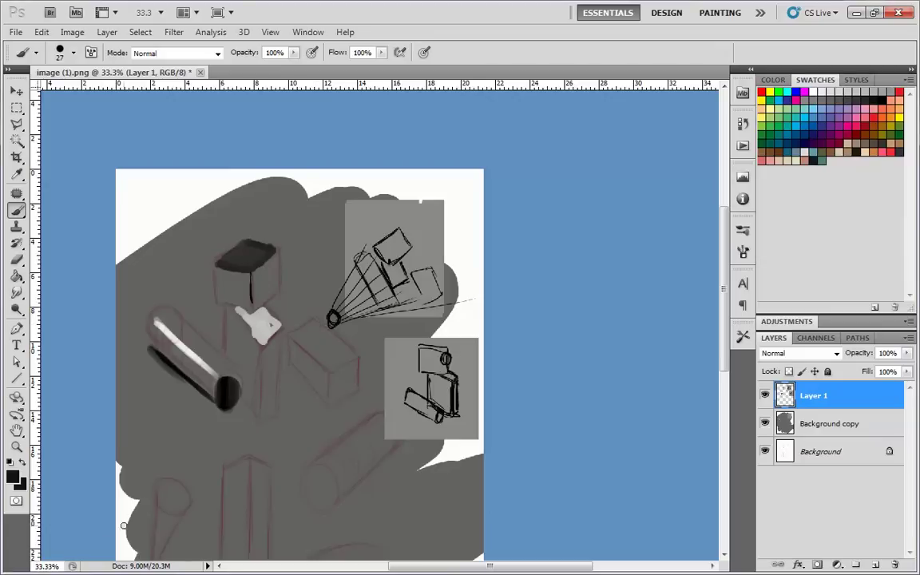
drag(336, 317, 407, 252)
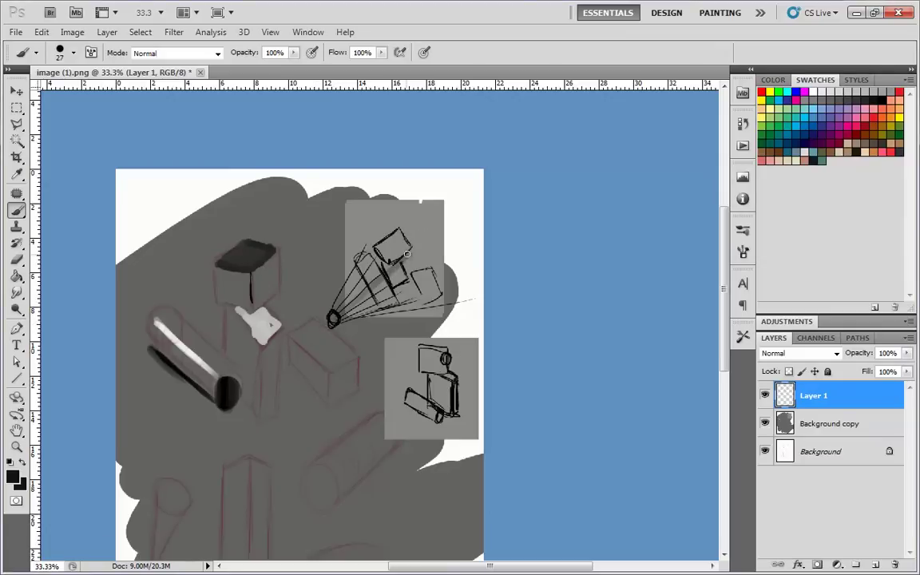
drag(342, 311, 418, 239)
Undo the dark stroke on the upper box's side face, paint that face light gray, and pick a darker gray
drag(260, 272, 256, 299)
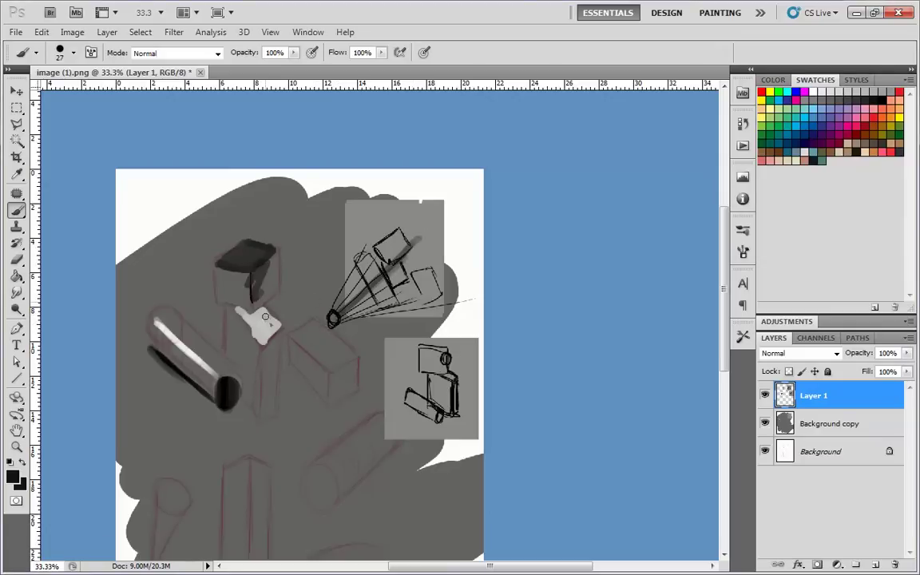
key(ctrl+alt+z)
click(827, 90)
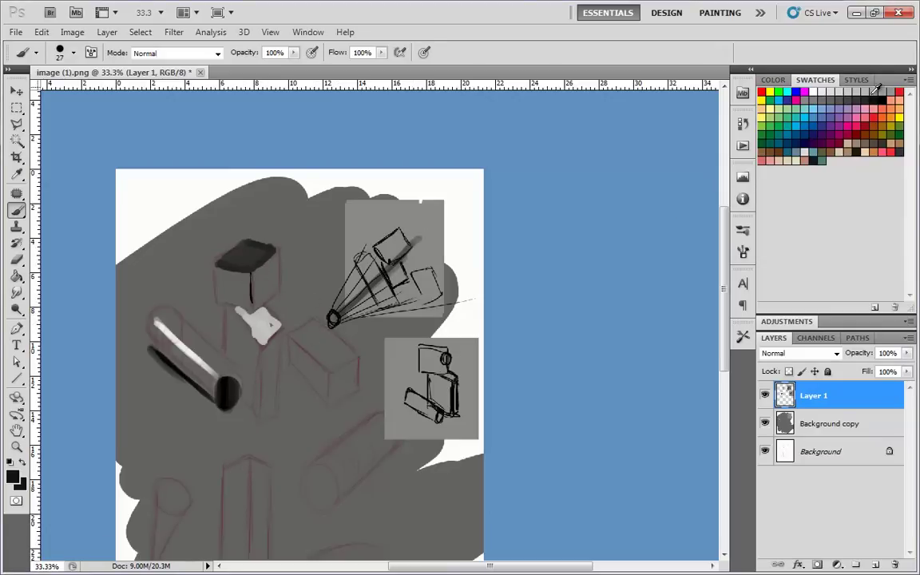
mouse_move(256, 304)
mouse_down()
mouse_move(266, 267)
mouse_move(284, 284)
mouse_move(277, 276)
mouse_move(275, 286)
mouse_move(280, 269)
mouse_move(273, 288)
mouse_move(270, 266)
mouse_move(273, 294)
mouse_move(274, 257)
mouse_move(265, 293)
mouse_up()
click(822, 101)
click(838, 96)
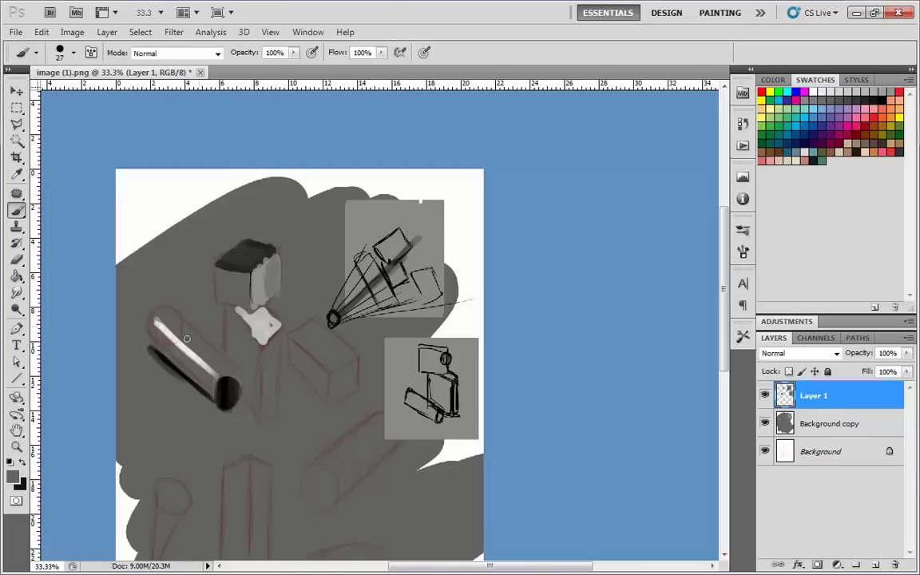
Try yellow light rays through the upper diagram with a 5 px brush and a stroke across the stacked boxes, and undo them
alt+click(268, 295)
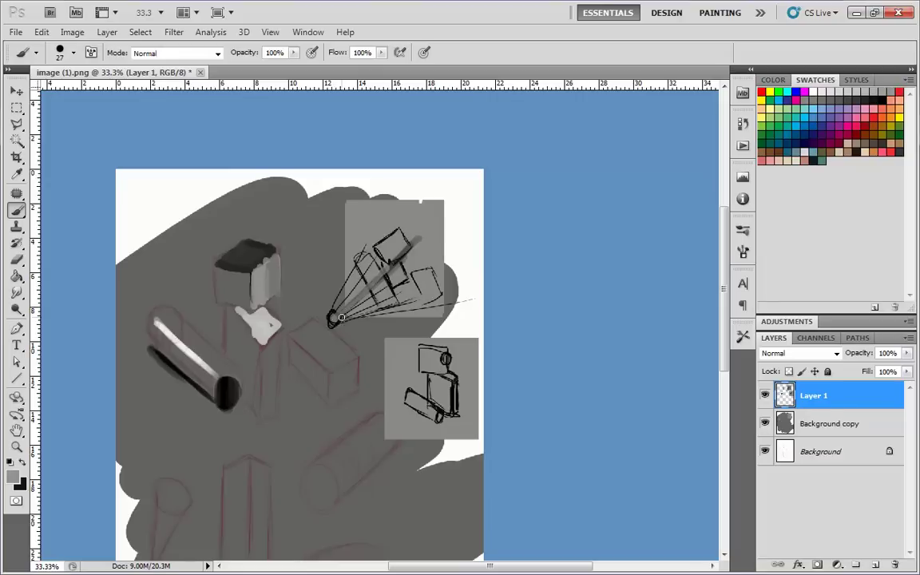
right_click(335, 317)
click(447, 377)
key(Return)
drag(332, 317, 385, 272)
mouse_move(336, 320)
mouse_down()
mouse_move(416, 240)
mouse_move(404, 261)
mouse_up()
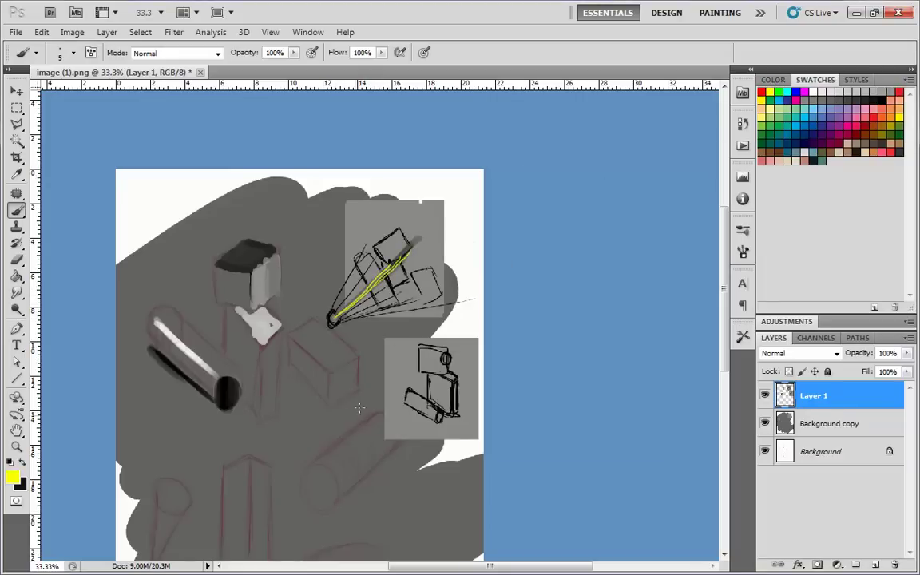
key(ctrl+alt+z)
key(ctrl+alt+z)
key(ctrl+alt+z)
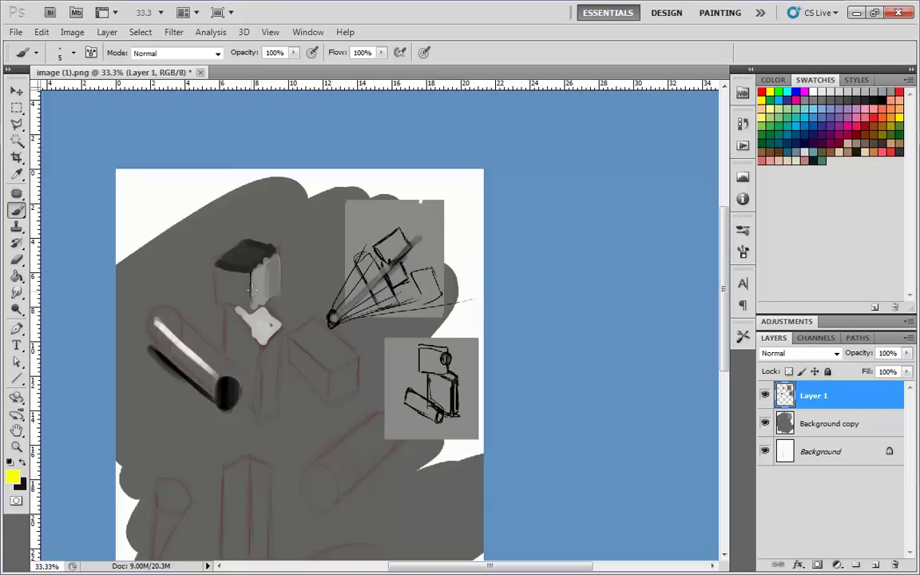
drag(193, 362, 266, 279)
key(ctrl+alt+z)
Fill the front faces of the upper box and the lower tall box with near-white using the hard 62 px brush
click(823, 94)
right_click(390, 409)
click(378, 400)
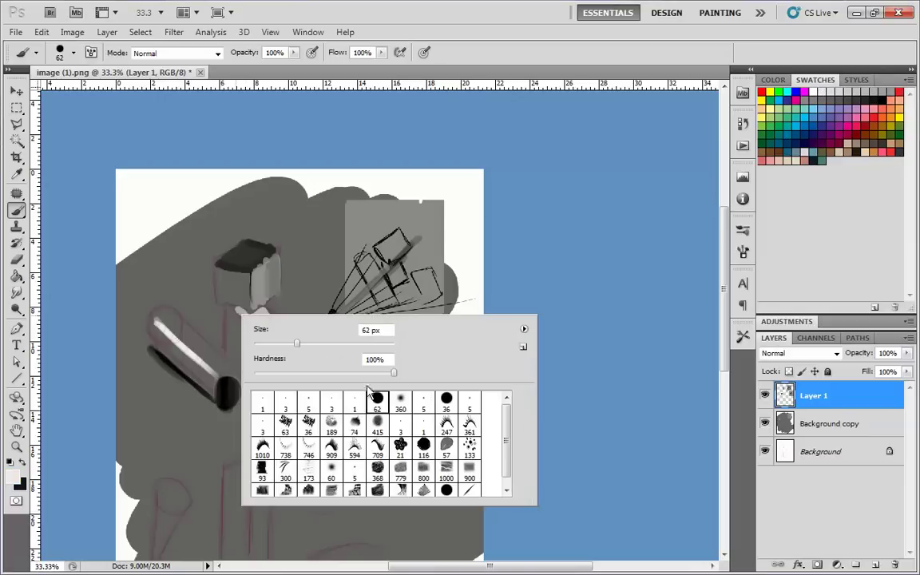
click(210, 260)
mouse_move(214, 262)
mouse_down()
mouse_move(205, 260)
mouse_move(247, 262)
mouse_move(226, 319)
mouse_move(240, 376)
mouse_move(251, 365)
mouse_move(227, 357)
mouse_move(222, 340)
mouse_move(225, 308)
mouse_move(240, 317)
mouse_up()
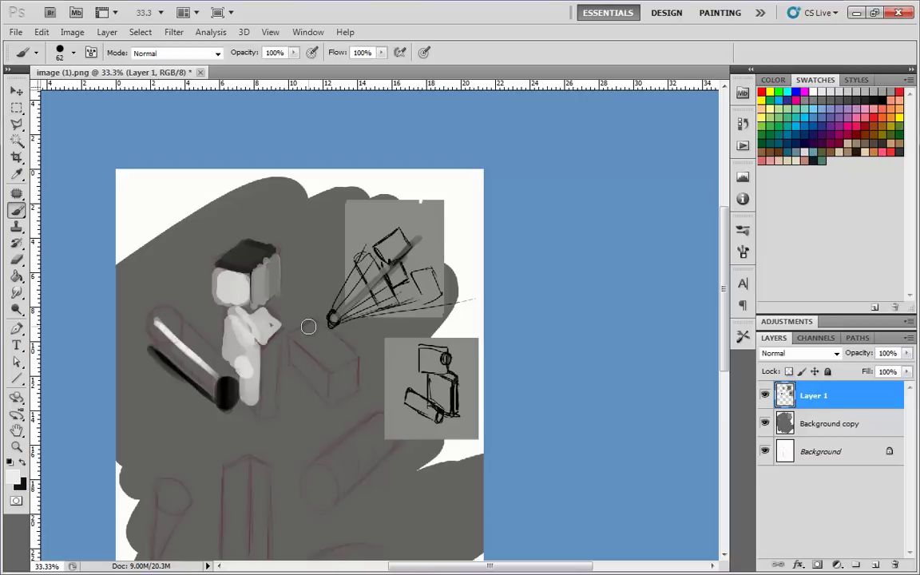
Set the brush size to 22 px and fill the remaining gaps on the tall box's light faces
right_click(349, 381)
double_click(481, 393)
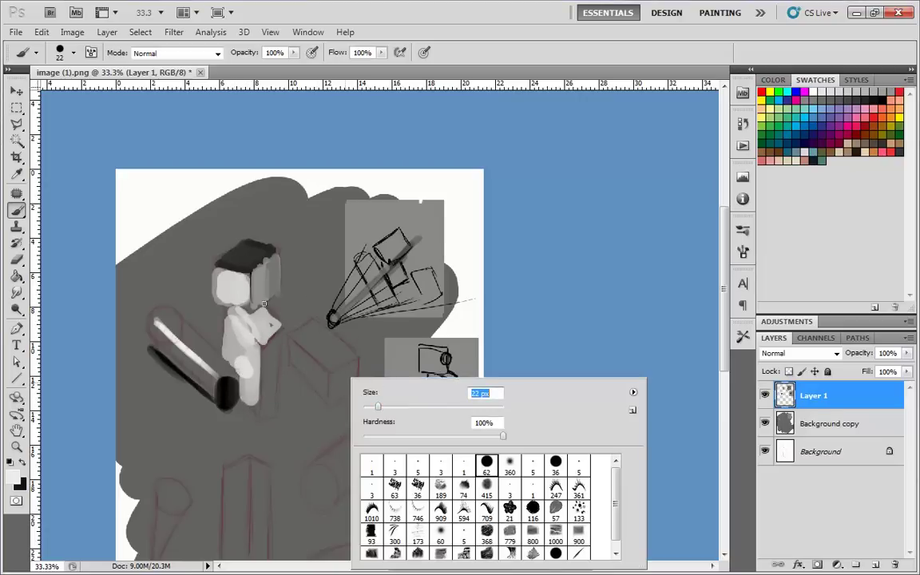
text(22)
key(Return)
mouse_move(264, 336)
mouse_down()
mouse_move(253, 365)
mouse_move(228, 309)
mouse_move(248, 373)
mouse_move(258, 344)
mouse_up()
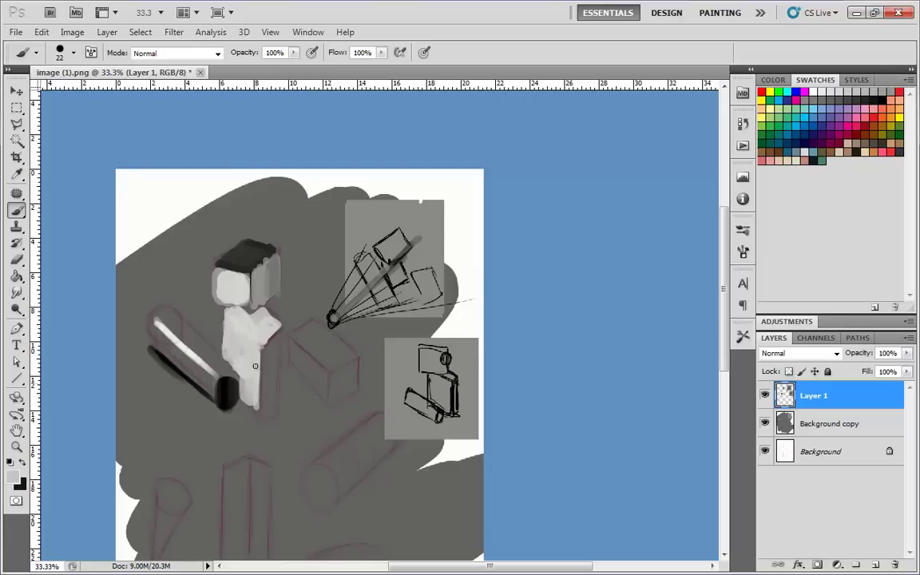
Paint black shadows behind and beneath the cylinder and onto the tall box's front face, and darken the cylinder's end cap
alt+click(230, 396)
drag(240, 402, 255, 416)
mouse_move(174, 342)
mouse_down()
mouse_move(174, 318)
mouse_move(202, 323)
mouse_move(188, 318)
mouse_move(212, 342)
mouse_up()
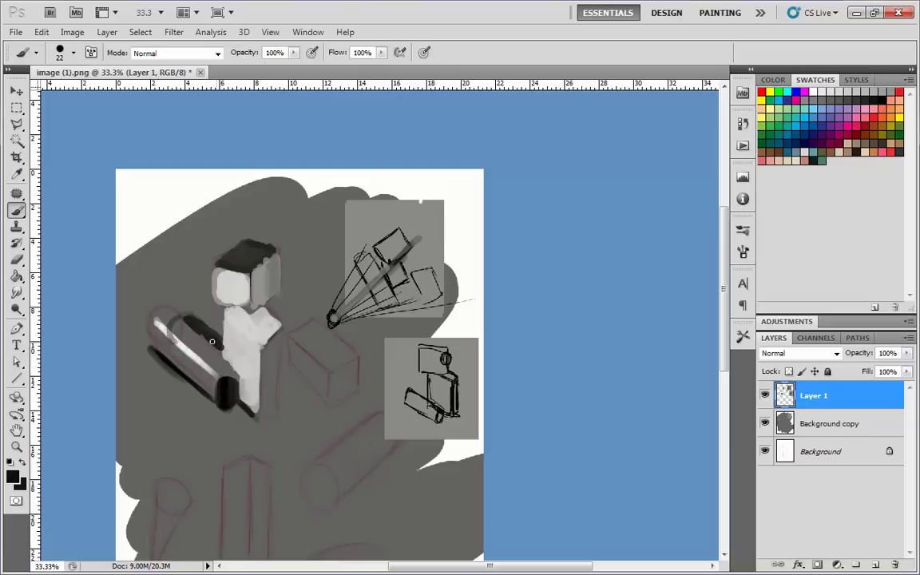
mouse_move(239, 379)
mouse_down()
mouse_move(229, 375)
mouse_move(239, 393)
mouse_move(230, 412)
mouse_move(221, 395)
mouse_up()
mouse_move(229, 341)
mouse_down()
mouse_move(242, 374)
mouse_move(230, 341)
mouse_move(229, 360)
mouse_up()
drag(219, 345, 187, 308)
Trim the cylinder's cast shadow on and beside the tall box with sampled light and mid grays
alt+click(222, 333)
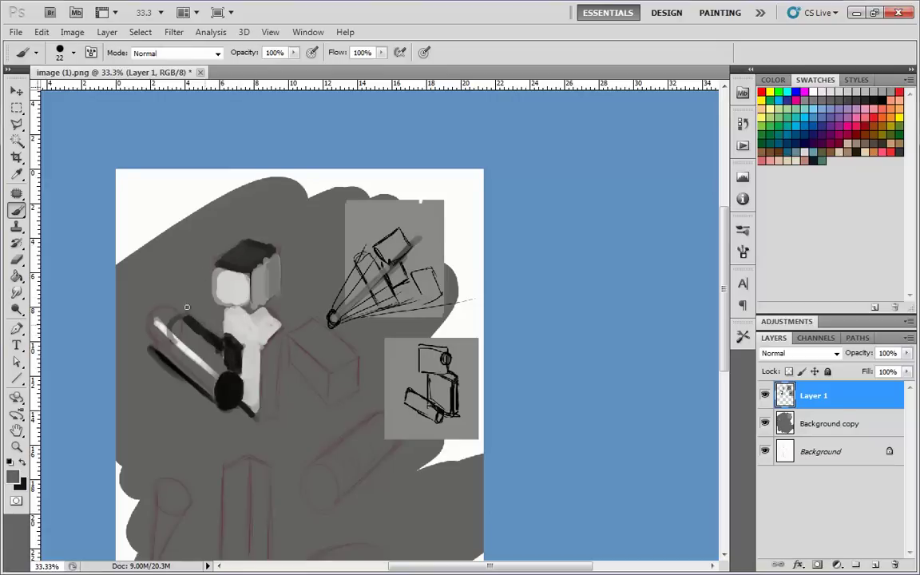
alt+click(249, 331)
mouse_move(246, 333)
mouse_down()
mouse_move(230, 334)
mouse_move(245, 345)
mouse_up()
alt+click(237, 366)
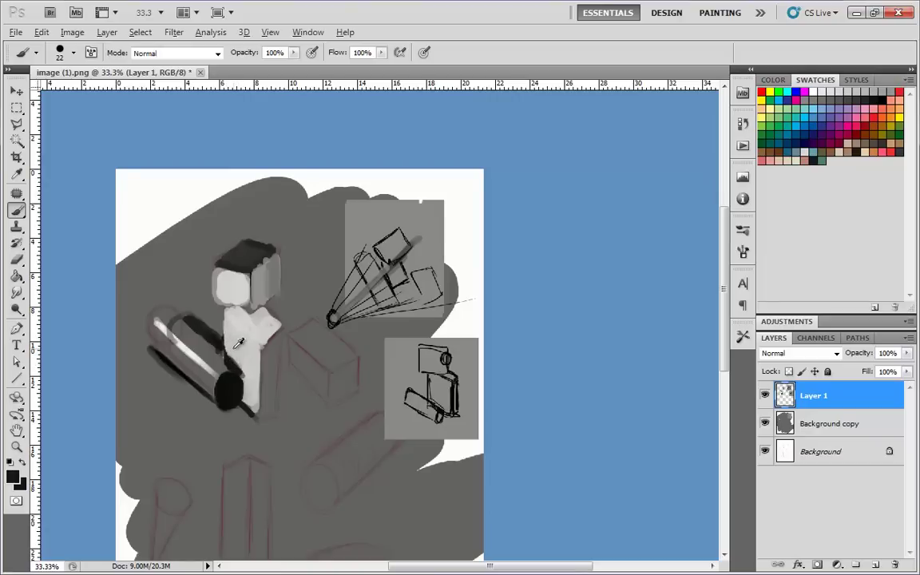
alt+click(224, 322)
alt+click(201, 309)
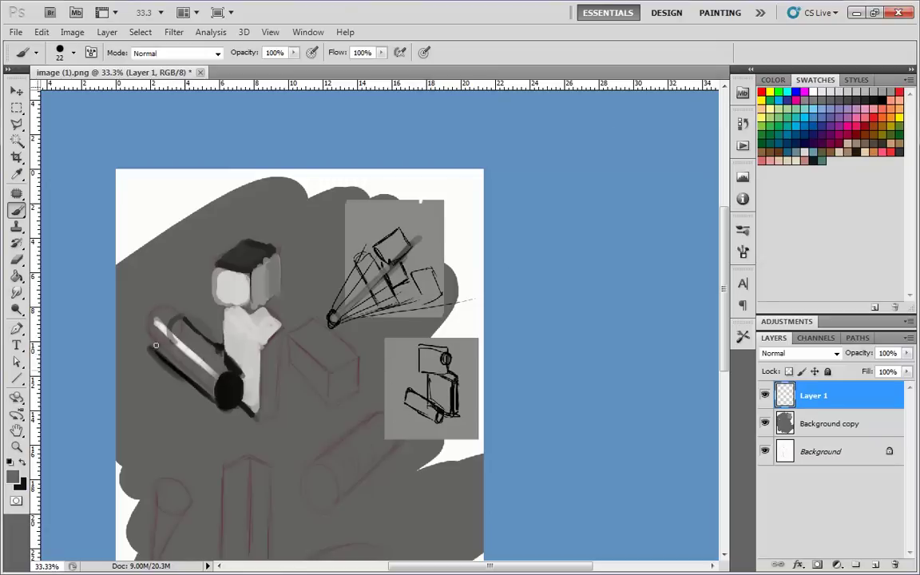
Shade both long sides of the cylinder in black, with a sampled midtone beside its white highlight
alt+click(182, 377)
mouse_move(156, 348)
mouse_down()
mouse_move(202, 387)
mouse_move(155, 336)
mouse_move(202, 370)
mouse_up()
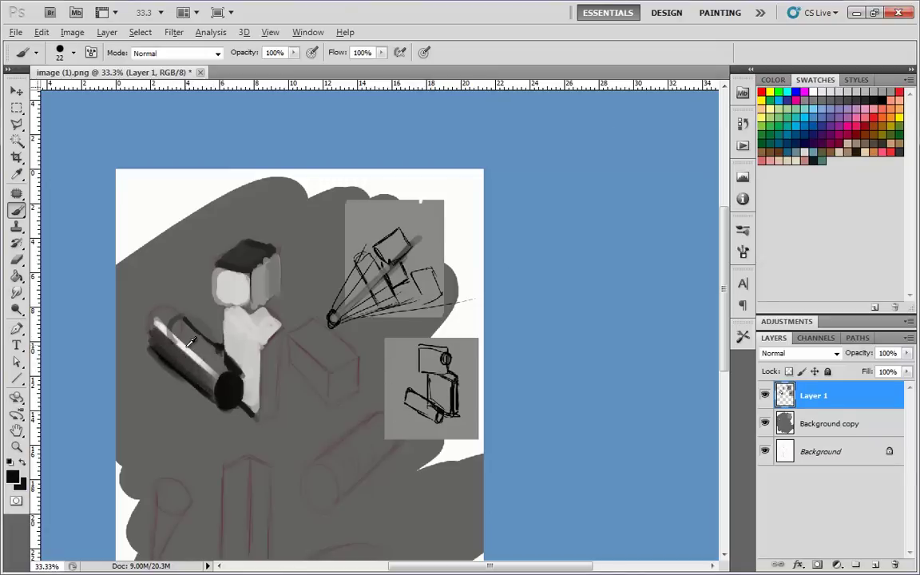
alt+click(187, 347)
mouse_move(158, 324)
mouse_down()
mouse_move(212, 374)
mouse_move(163, 321)
mouse_move(225, 356)
mouse_move(153, 282)
mouse_move(219, 365)
mouse_move(142, 278)
mouse_up()
alt+click(212, 343)
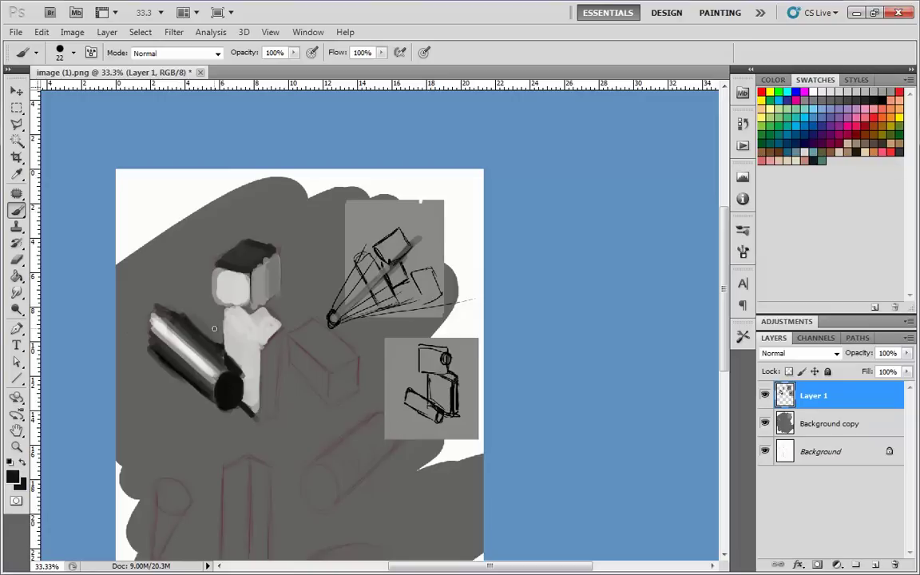
mouse_move(193, 323)
mouse_down()
mouse_move(210, 341)
mouse_move(189, 318)
mouse_up()
Paint a dark ray toward the lower box in the upper diagram, and fill the tall box's shaded side face with black
drag(340, 319, 437, 264)
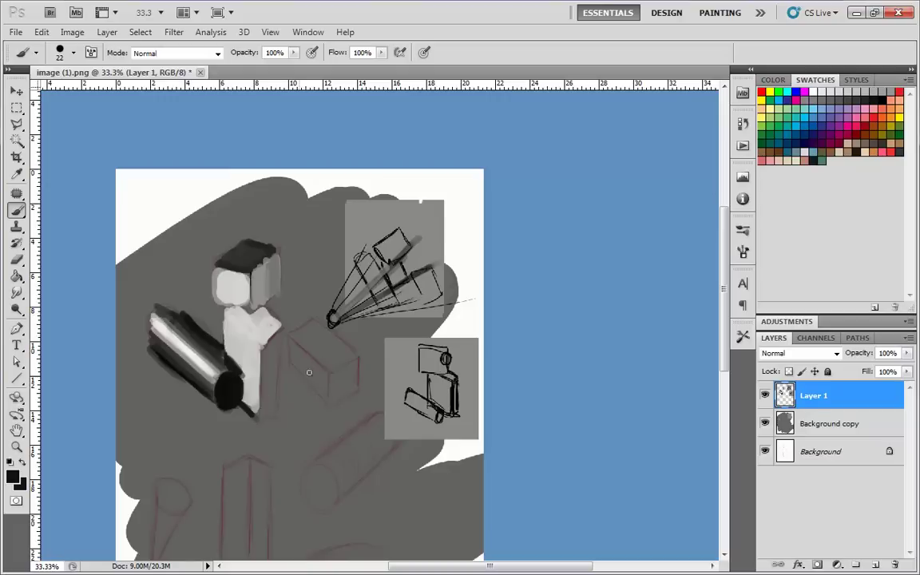
drag(261, 341, 260, 420)
key(ctrl+z)
mouse_move(279, 334)
mouse_down()
mouse_move(260, 392)
mouse_move(280, 366)
mouse_move(273, 414)
mouse_move(275, 353)
mouse_up()
drag(272, 412, 266, 415)
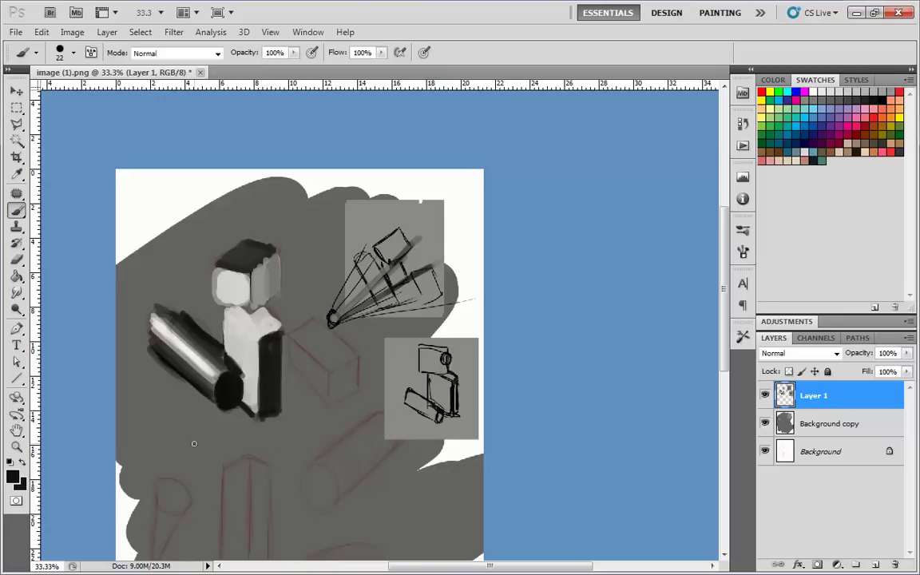
Paint the tall box's cast shadow in black across the ground and over the small box's top face
mouse_move(283, 411)
mouse_down()
mouse_move(317, 401)
mouse_move(282, 412)
mouse_move(316, 387)
mouse_move(319, 394)
mouse_move(316, 372)
mouse_move(318, 382)
mouse_move(347, 350)
mouse_move(319, 364)
mouse_move(318, 385)
mouse_move(346, 324)
mouse_move(346, 357)
mouse_move(350, 343)
mouse_move(315, 322)
mouse_move(292, 335)
mouse_move(295, 374)
mouse_move(305, 325)
mouse_move(315, 359)
mouse_move(328, 328)
mouse_move(335, 353)
mouse_move(335, 338)
mouse_move(308, 401)
mouse_move(301, 369)
mouse_move(286, 393)
mouse_move(284, 357)
mouse_move(281, 387)
mouse_up()
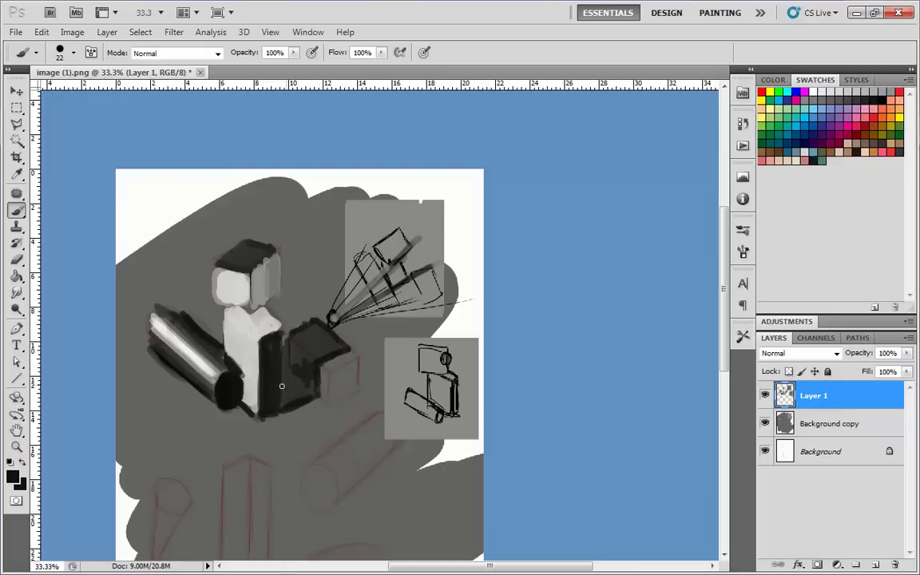
drag(223, 355, 263, 336)
drag(283, 412, 373, 363)
Try black lines across the figure and from the light source through the upper diagram, and undo them
mouse_move(238, 370)
mouse_down()
mouse_move(298, 235)
mouse_move(330, 192)
mouse_up()
key(ctrl+z)
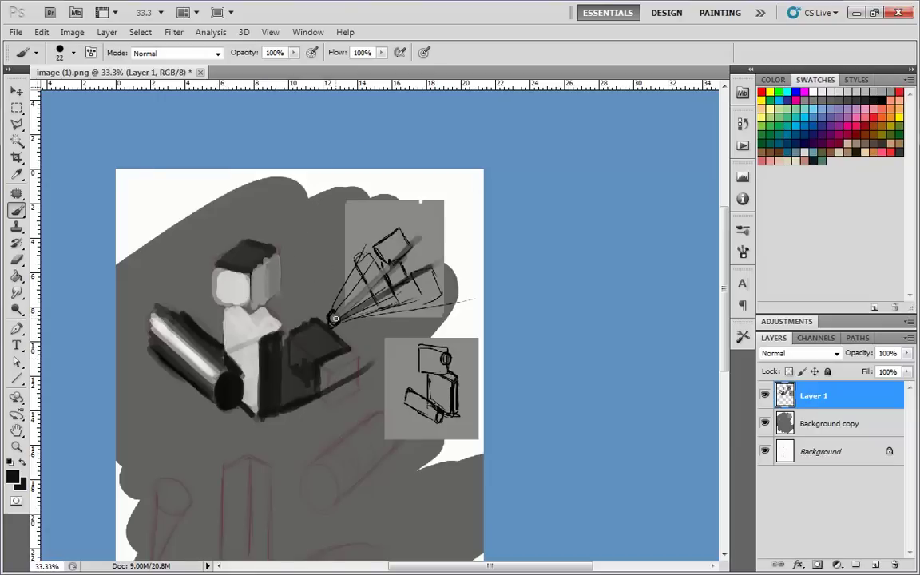
mouse_move(334, 319)
mouse_down()
mouse_move(442, 204)
mouse_move(480, 248)
mouse_up()
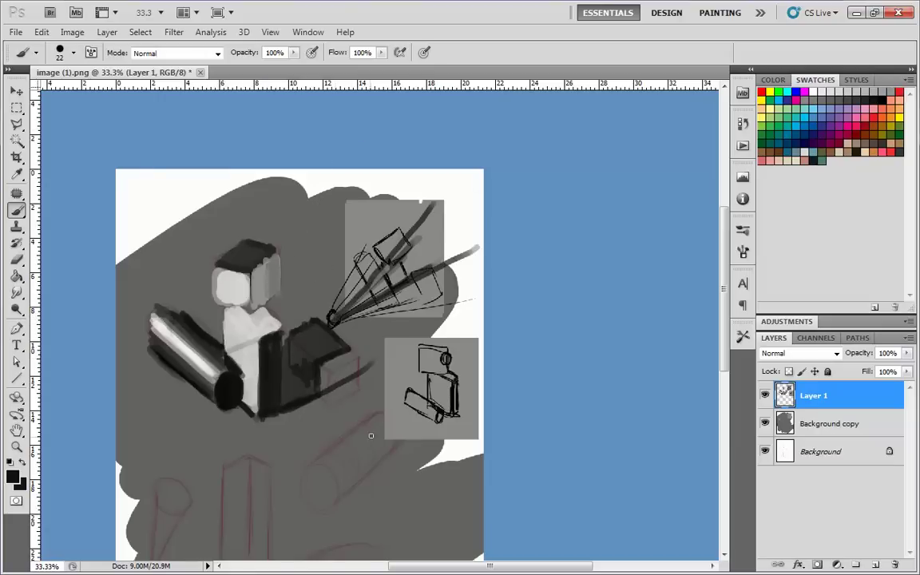
key(ctrl+alt+z)
key(ctrl+alt+z)
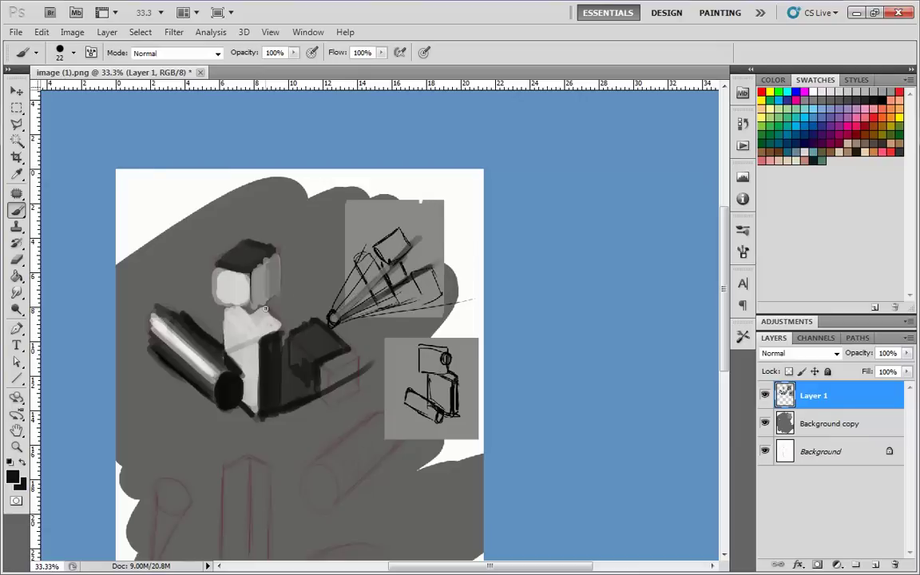
Outline and fill the cast shadow in black behind the tall box, up to the diagram's light source
drag(265, 309, 285, 291)
drag(291, 283, 333, 313)
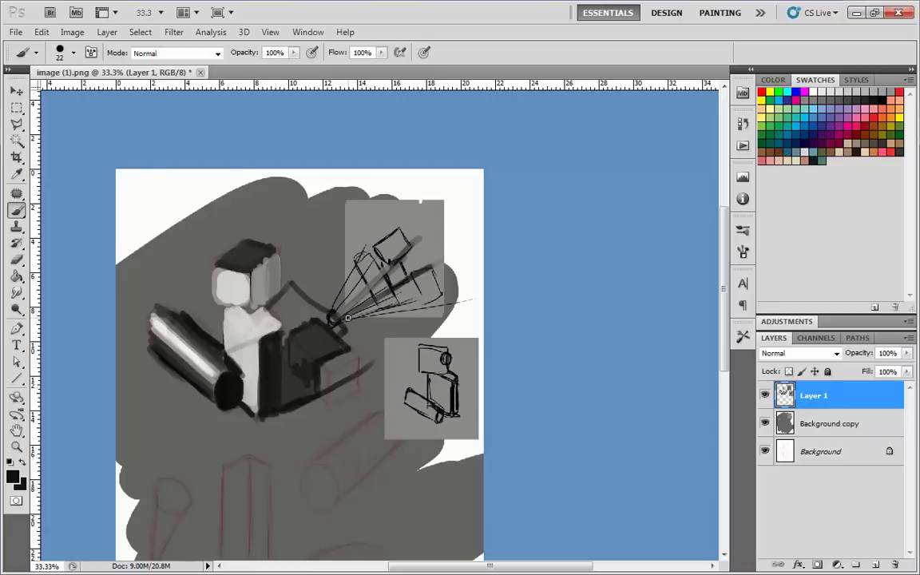
mouse_move(342, 331)
mouse_down()
mouse_move(328, 324)
mouse_move(288, 339)
mouse_move(295, 306)
mouse_move(260, 276)
mouse_move(290, 315)
mouse_up()
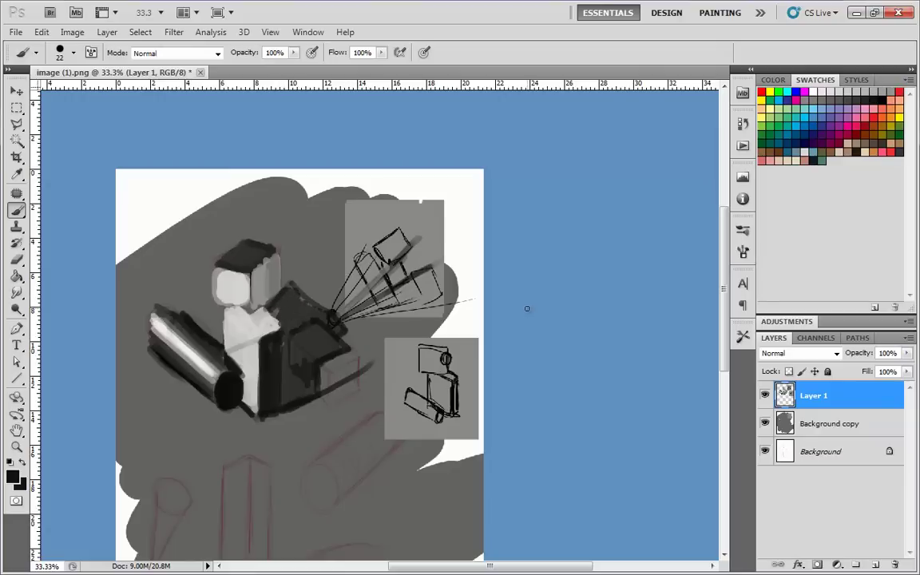
Paint white edges on the small box's front face and shade the rest of that face in black
key(x)
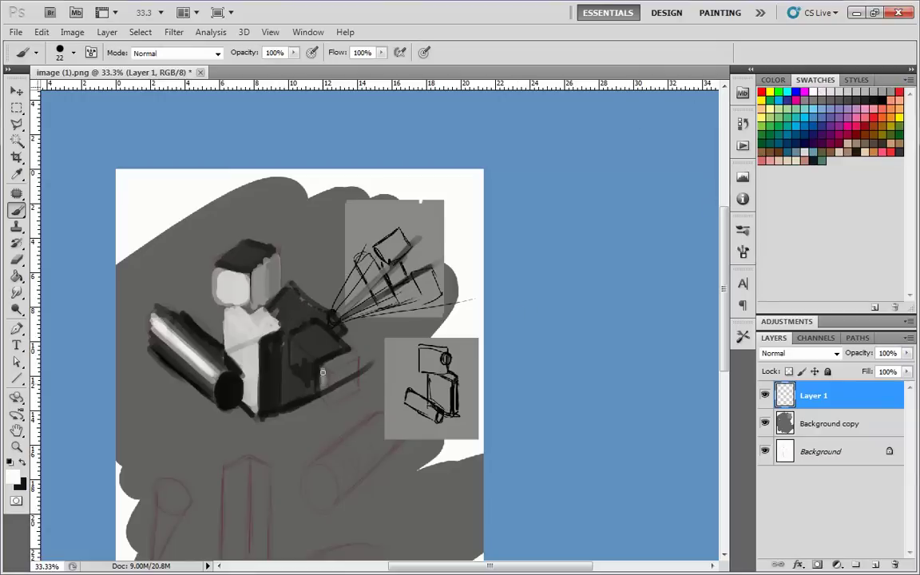
mouse_move(323, 372)
mouse_down()
mouse_move(324, 395)
mouse_move(327, 364)
mouse_move(352, 364)
mouse_move(339, 350)
mouse_up()
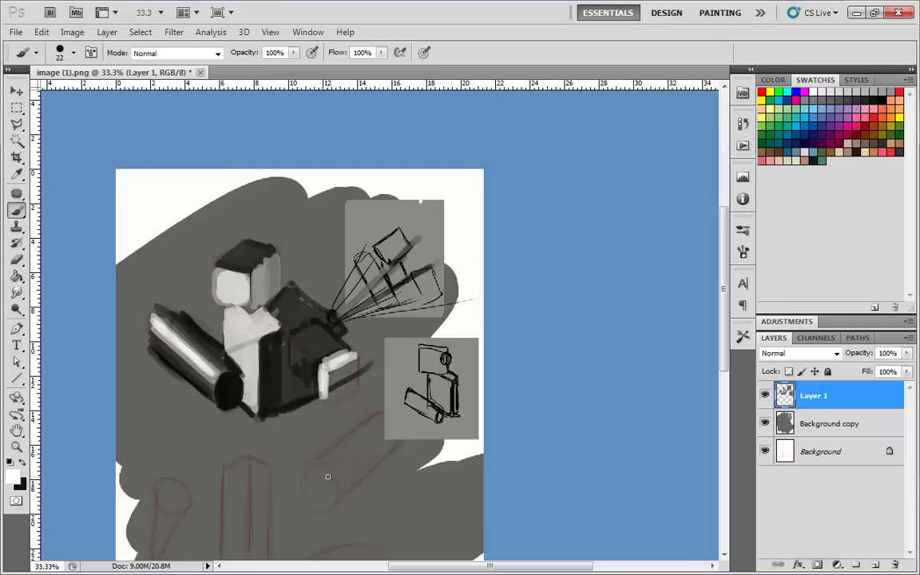
key(x)
mouse_move(335, 382)
mouse_down()
mouse_move(330, 393)
mouse_move(332, 372)
mouse_move(339, 391)
mouse_move(351, 361)
mouse_move(357, 387)
mouse_move(341, 395)
mouse_move(350, 397)
mouse_move(354, 370)
mouse_up()
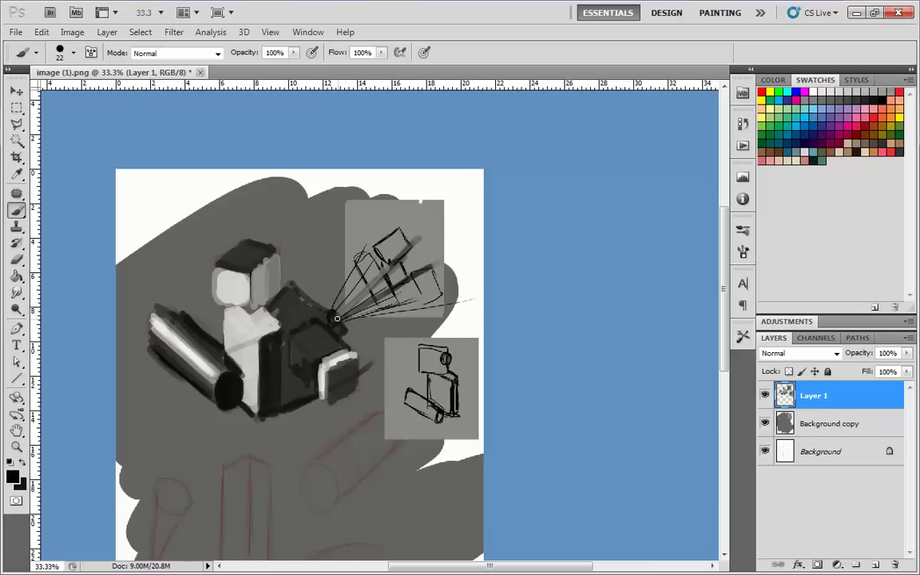
Extend black rays from the diagram's light source and the small box to the page edge, and repaint the box's light edges
drag(336, 317, 683, 236)
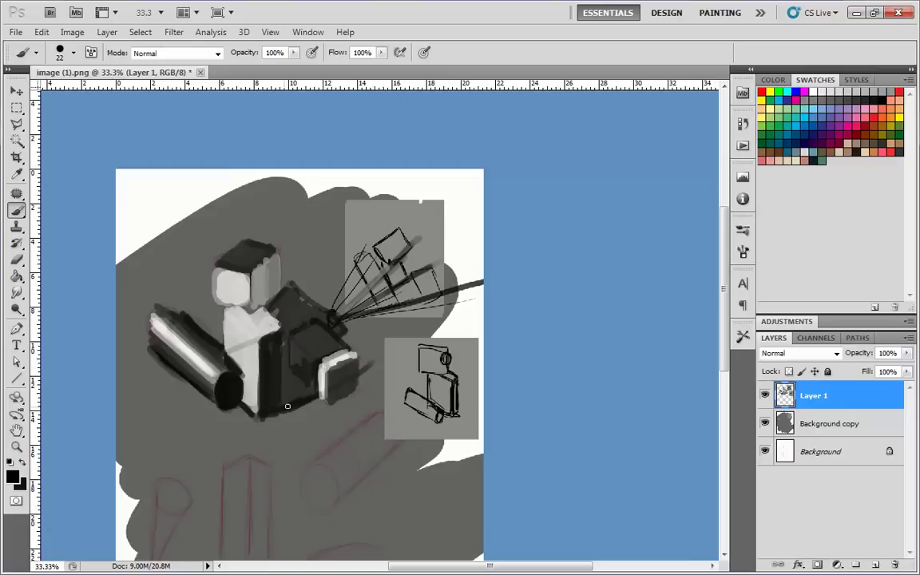
drag(261, 414, 530, 281)
key(ctrl+z)
mouse_move(357, 393)
mouse_down()
mouse_move(493, 346)
mouse_move(513, 329)
mouse_up()
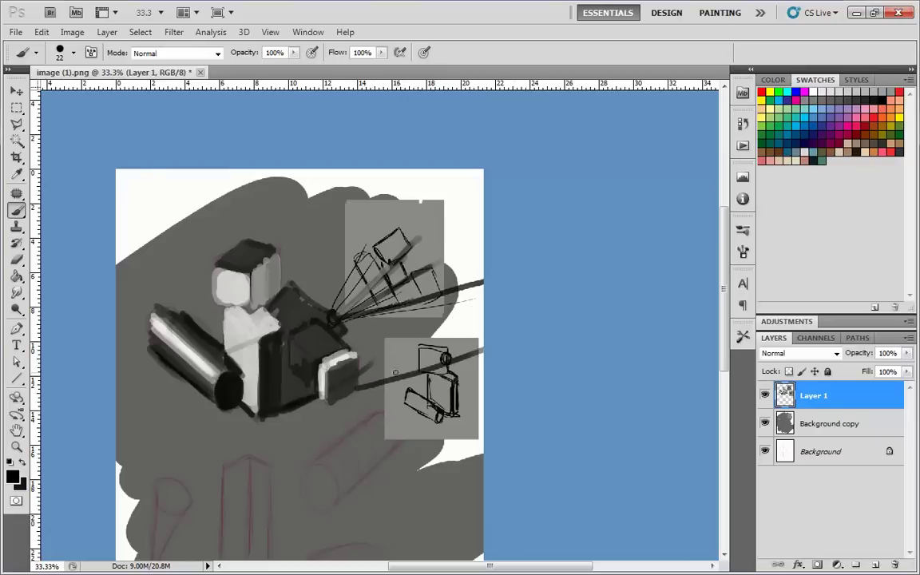
mouse_move(390, 376)
mouse_down()
mouse_move(389, 359)
mouse_move(388, 375)
mouse_up()
alt+click(352, 360)
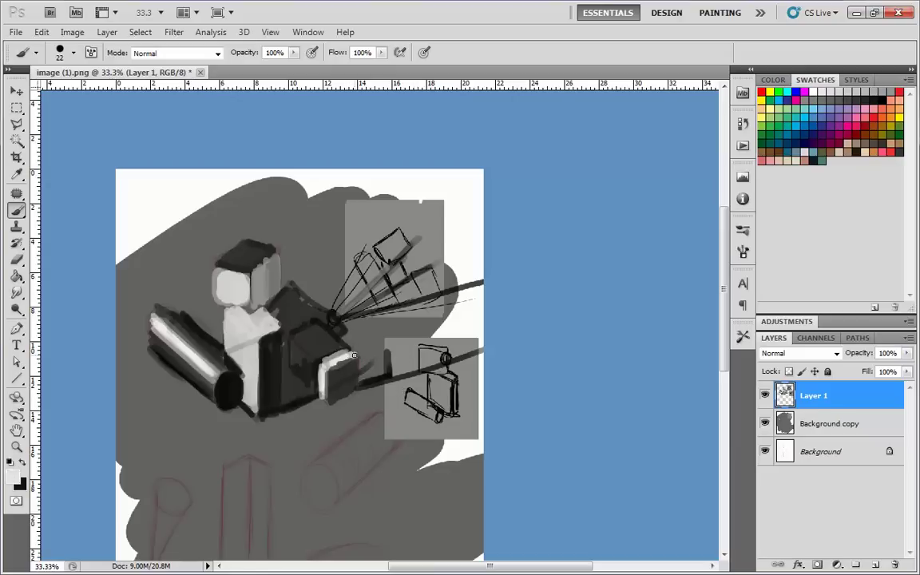
mouse_move(355, 357)
mouse_down()
mouse_move(320, 377)
mouse_move(324, 396)
mouse_up()
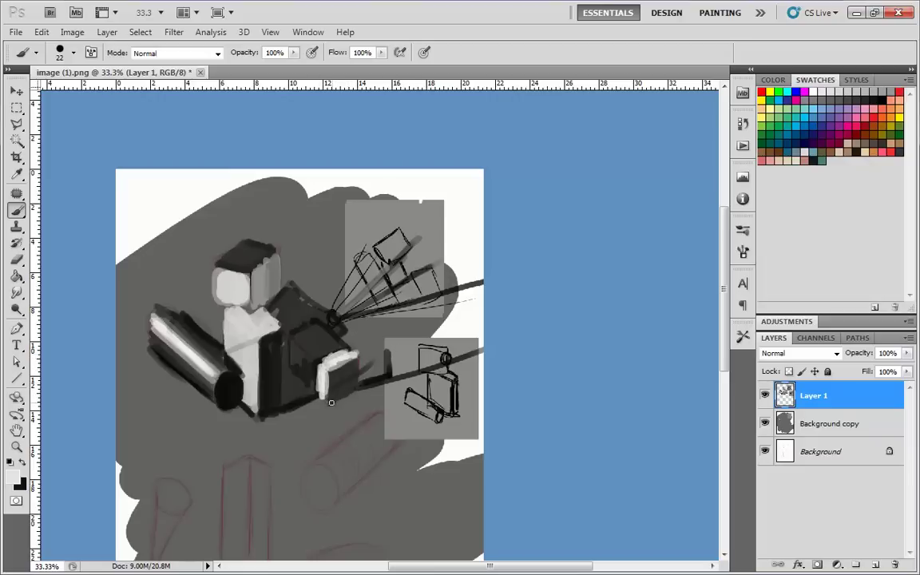
Try light gray guide lines fanning out from below the tall box and across the small box, and undo them
drag(225, 451, 483, 350)
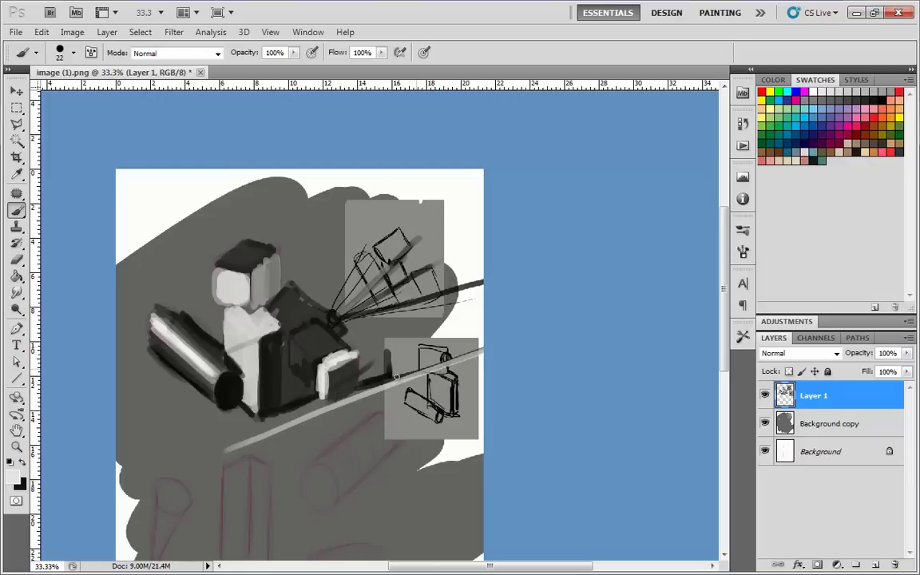
drag(227, 452, 415, 239)
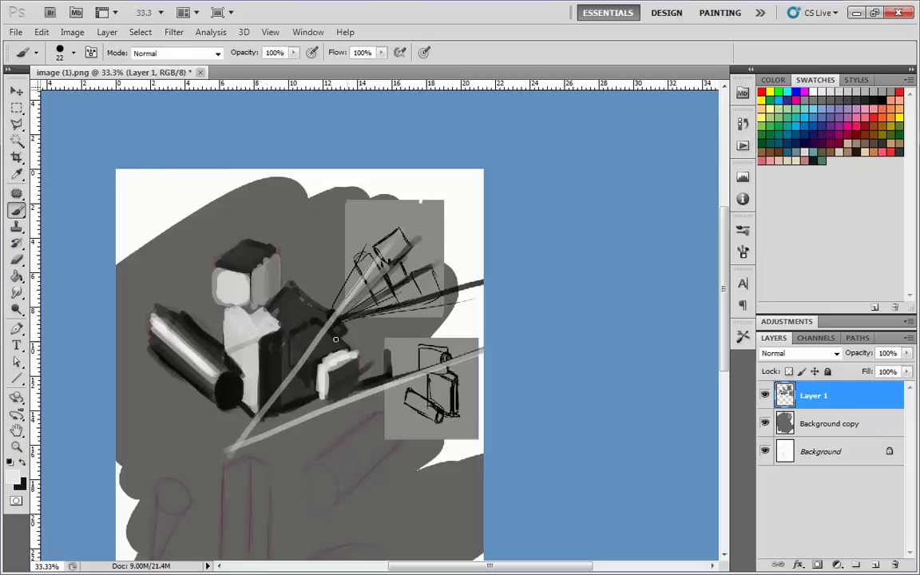
drag(274, 341, 431, 370)
key(ctrl+z)
drag(263, 340, 430, 365)
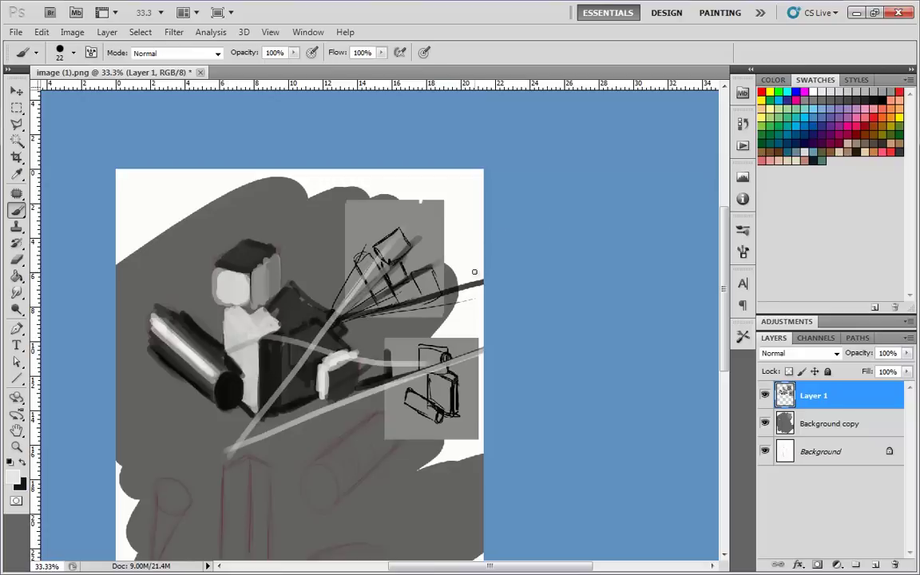
key(ctrl+alt+z)
key(ctrl+alt+z)
key(ctrl+alt+z)
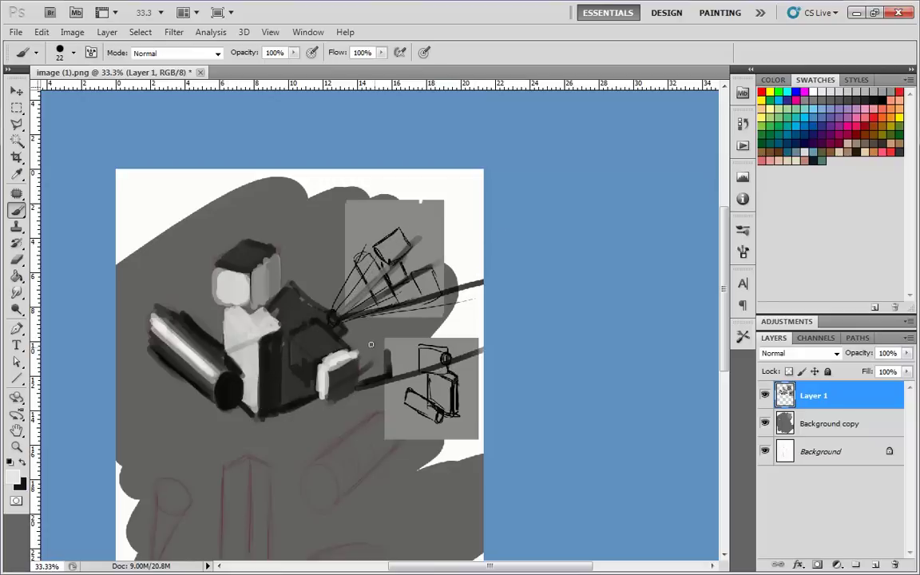
Fill the cast shadow around the small box in sampled black, and draw dark rays from the shadow up through the diagram
alt+click(391, 366)
mouse_move(404, 375)
mouse_down()
mouse_move(363, 333)
mouse_move(405, 371)
mouse_move(352, 316)
mouse_move(389, 372)
mouse_move(336, 332)
mouse_move(363, 373)
mouse_move(358, 356)
mouse_move(376, 378)
mouse_move(373, 356)
mouse_move(401, 373)
mouse_move(372, 379)
mouse_move(401, 374)
mouse_move(367, 353)
mouse_move(285, 356)
mouse_move(300, 386)
mouse_up()
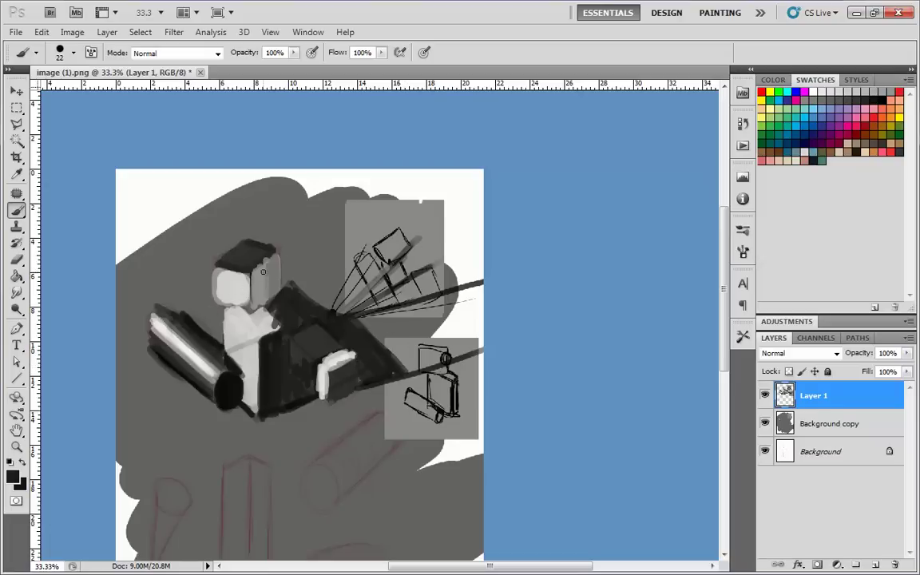
drag(288, 287, 365, 243)
drag(279, 296, 399, 229)
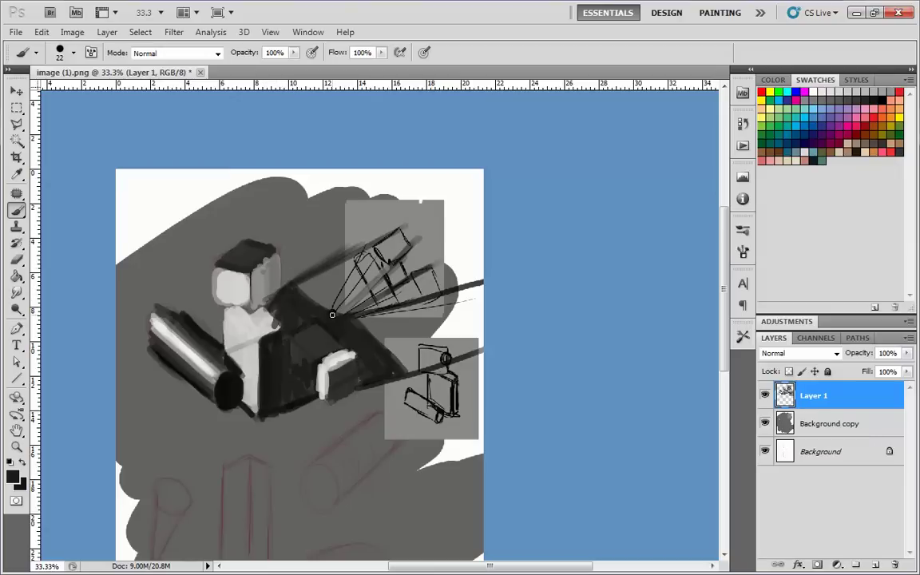
mouse_move(319, 279)
mouse_down()
mouse_move(439, 170)
mouse_move(475, 193)
mouse_up()
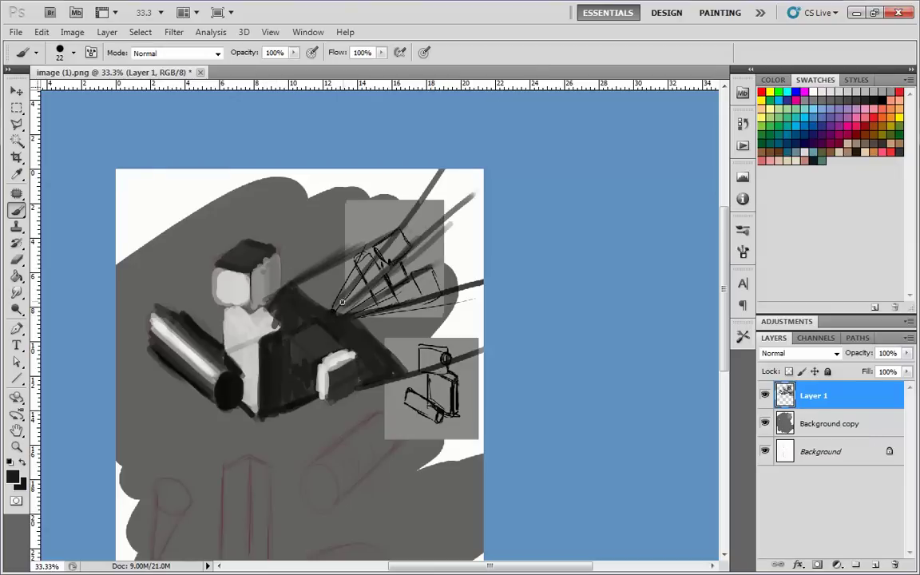
Try outlining and filling a dark cast shadow from the top box up to the page's upper edge, with an extra ray through the diagram
drag(342, 302, 427, 170)
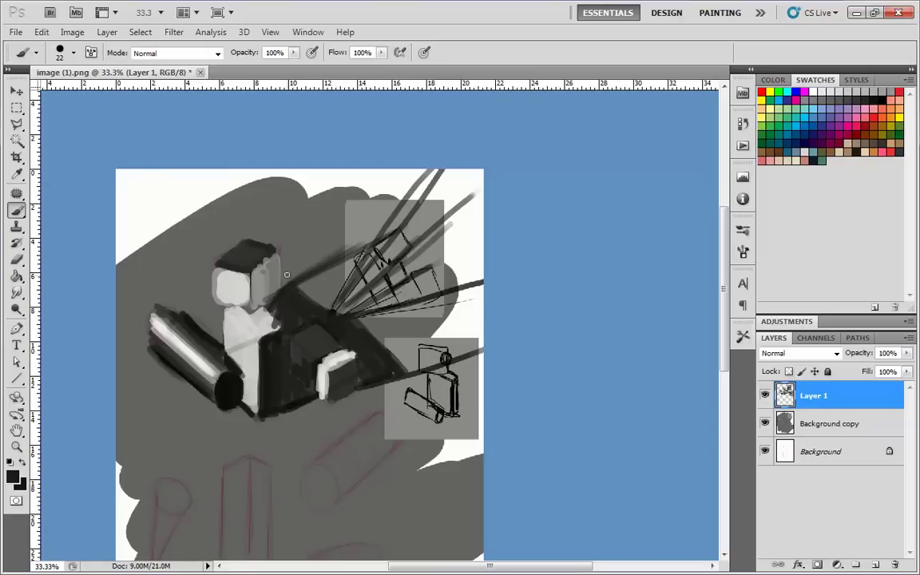
mouse_move(257, 242)
mouse_down()
mouse_move(315, 172)
mouse_move(383, 170)
mouse_up()
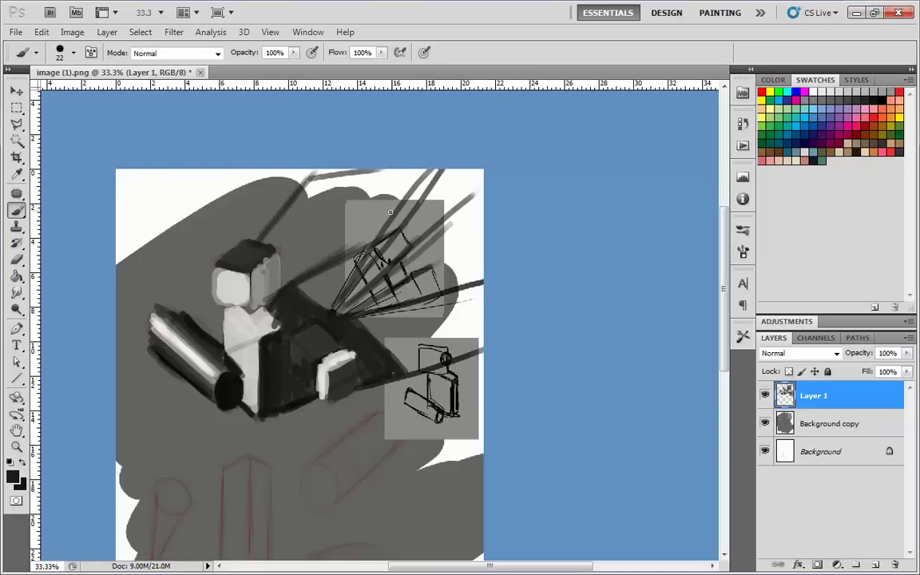
drag(390, 227, 386, 172)
mouse_move(294, 212)
mouse_down()
mouse_move(272, 176)
mouse_move(303, 172)
mouse_move(304, 240)
mouse_move(378, 194)
mouse_move(312, 258)
mouse_up()
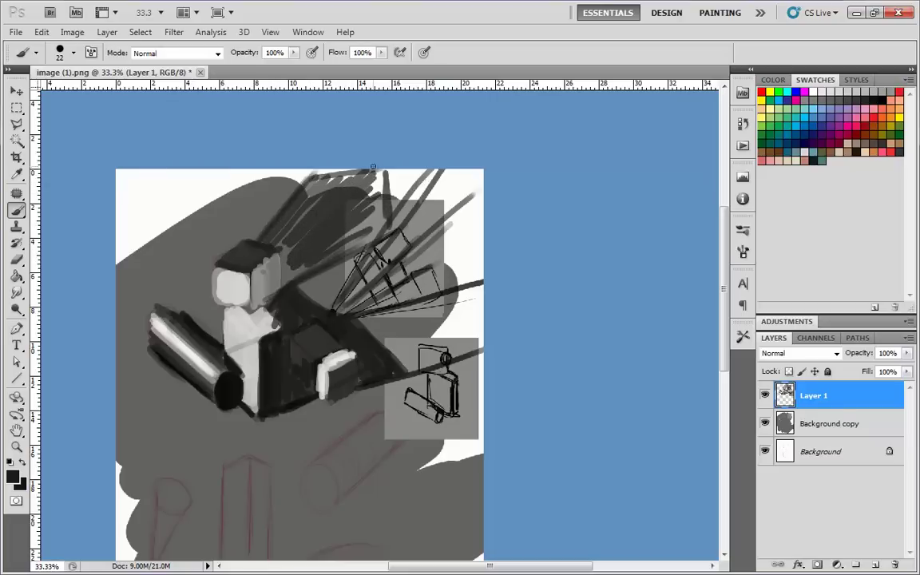
mouse_move(375, 174)
mouse_down()
mouse_move(377, 237)
mouse_move(296, 266)
mouse_move(372, 187)
mouse_move(359, 186)
mouse_move(297, 253)
mouse_move(285, 281)
mouse_move(283, 238)
mouse_move(270, 244)
mouse_move(298, 201)
mouse_move(290, 236)
mouse_move(374, 183)
mouse_move(321, 259)
mouse_move(378, 218)
mouse_move(311, 268)
mouse_up()
mouse_move(376, 189)
mouse_down()
mouse_move(302, 193)
mouse_move(317, 185)
mouse_move(380, 200)
mouse_move(380, 214)
mouse_move(287, 279)
mouse_move(278, 242)
mouse_move(314, 207)
mouse_move(256, 268)
mouse_up()
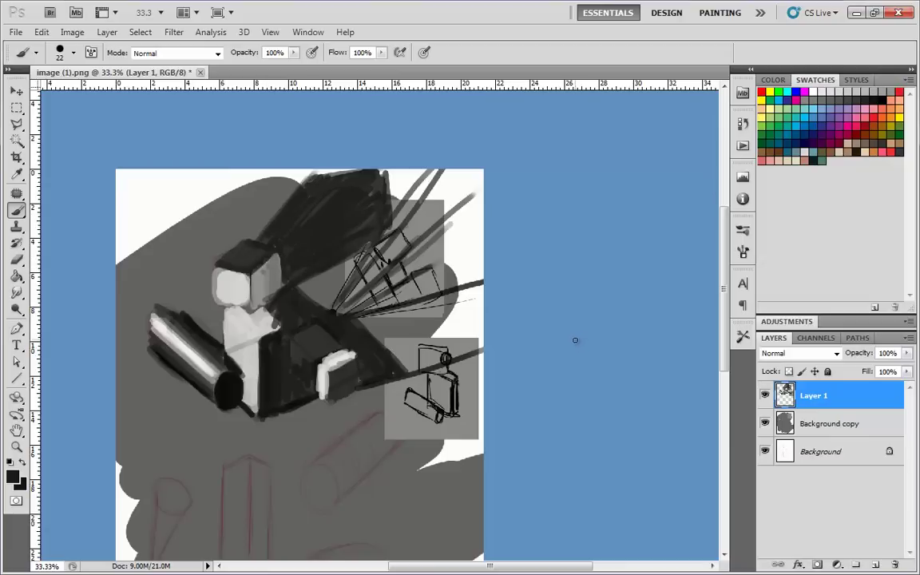
Undo the cast shadow behind the top box and the dark rays drawn up through the diagram
key(ctrl+alt+z)
key(ctrl+alt+z)
key(ctrl+alt+z)
key(ctrl+alt+z)
key(ctrl+alt+z)
key(ctrl+alt+z)
key(ctrl+alt+z)
key(ctrl+alt+z)
key(ctrl+alt+z)
key(ctrl+alt+z)
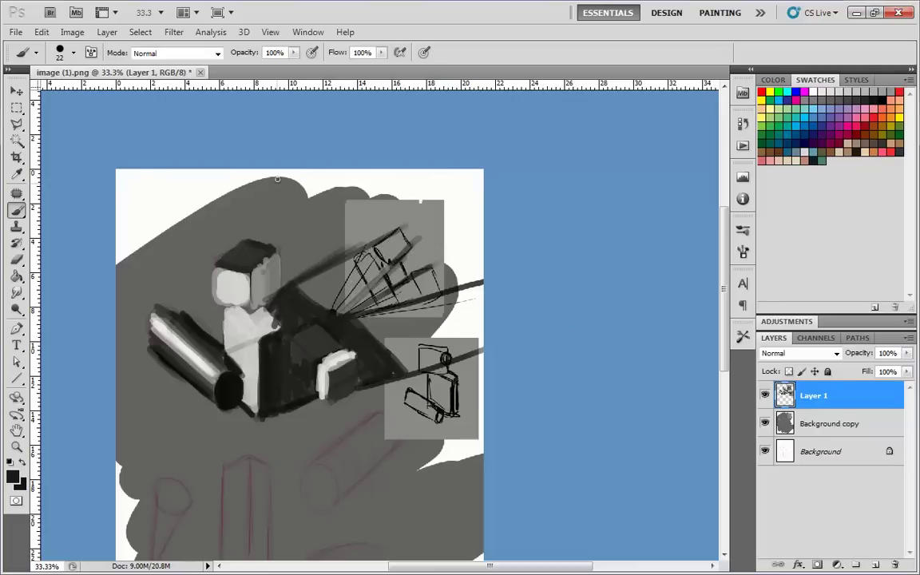
Cover the leftover dark ray beside the top box in sampled gray, and draw gray guide lines from the tall box's base to the page edge
alt+click(308, 266)
drag(308, 267, 304, 281)
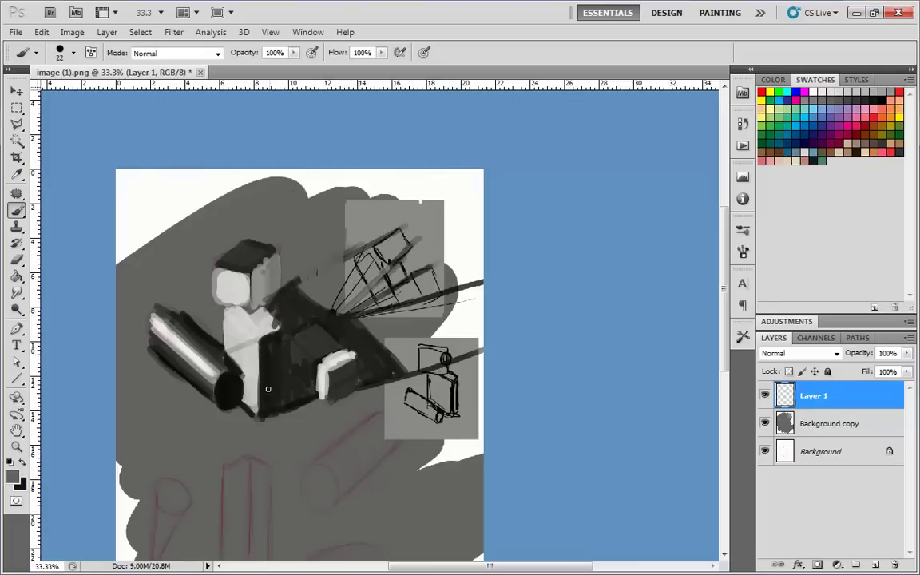
drag(274, 295, 277, 376)
drag(220, 342, 223, 370)
mouse_move(273, 330)
mouse_down()
mouse_move(274, 384)
mouse_move(256, 365)
mouse_move(242, 402)
mouse_move(293, 375)
mouse_move(251, 401)
mouse_move(442, 239)
mouse_up()
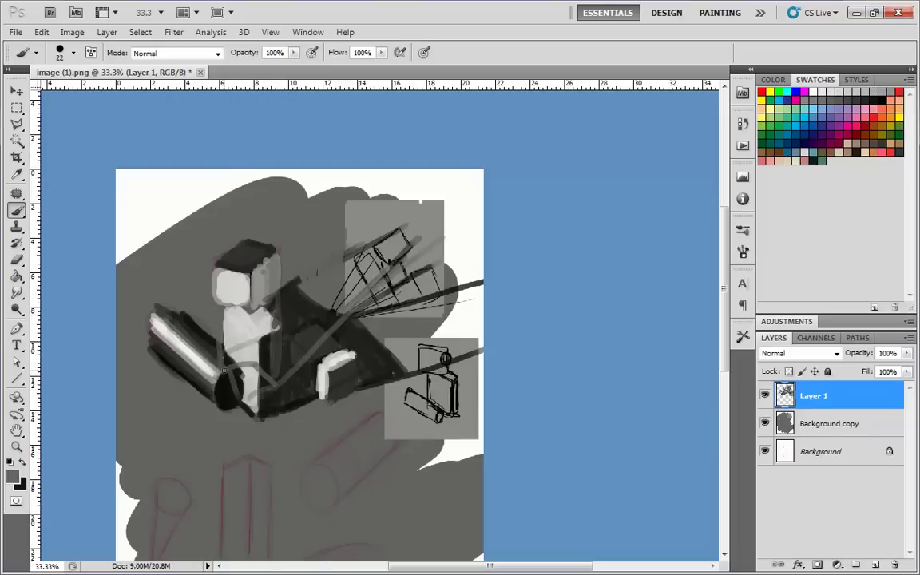
mouse_move(326, 172)
mouse_down()
mouse_move(239, 369)
mouse_move(503, 175)
mouse_up()
mouse_move(424, 237)
mouse_down()
mouse_move(422, 170)
mouse_move(323, 188)
mouse_up()
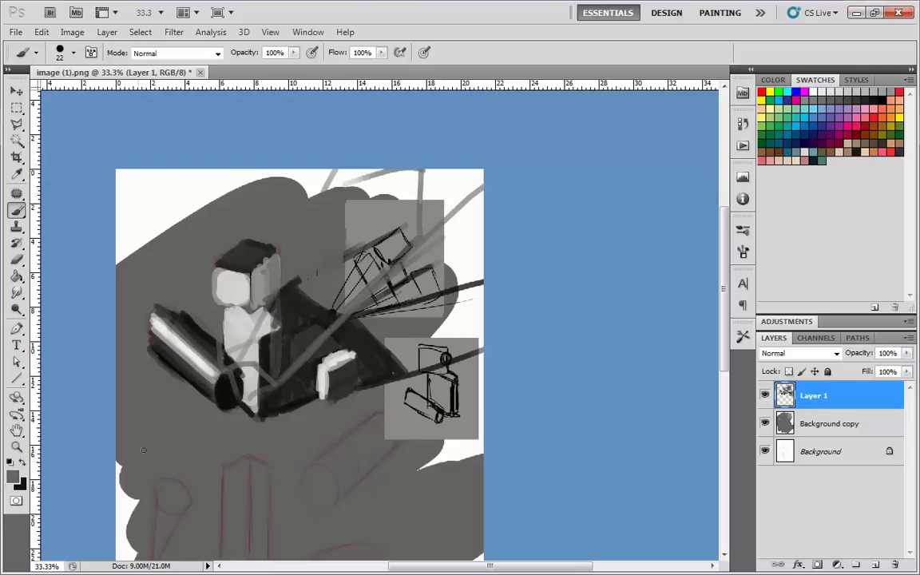
Fill the large cast shadow between the top box and the page's upper edge in sampled black
alt+click(304, 371)
mouse_move(289, 280)
mouse_down()
mouse_move(280, 366)
mouse_move(330, 225)
mouse_move(380, 200)
mouse_up()
drag(351, 240, 422, 171)
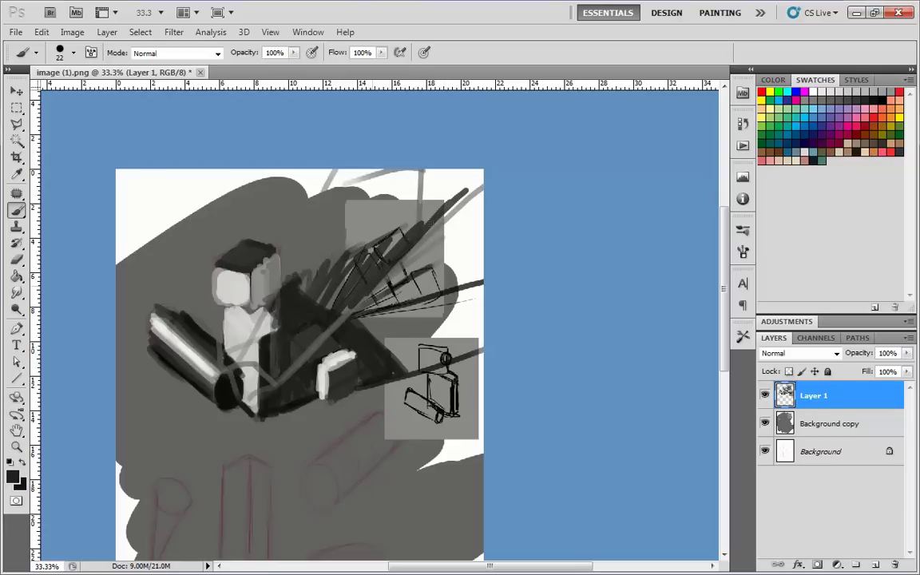
mouse_move(337, 260)
mouse_down()
mouse_move(411, 187)
mouse_move(414, 232)
mouse_move(419, 173)
mouse_up()
mouse_move(419, 172)
mouse_down()
mouse_move(328, 199)
mouse_move(292, 274)
mouse_up()
mouse_move(293, 274)
mouse_down()
mouse_move(333, 194)
mouse_move(301, 277)
mouse_up()
mouse_move(301, 276)
mouse_down()
mouse_move(358, 197)
mouse_move(315, 284)
mouse_up()
mouse_move(315, 284)
mouse_down()
mouse_move(352, 201)
mouse_move(307, 292)
mouse_up()
mouse_move(307, 293)
mouse_down()
mouse_move(370, 195)
mouse_move(328, 290)
mouse_up()
mouse_move(328, 289)
mouse_down()
mouse_move(382, 174)
mouse_move(376, 249)
mouse_up()
mouse_move(394, 195)
mouse_down()
mouse_move(354, 272)
mouse_move(377, 260)
mouse_move(392, 211)
mouse_up()
mouse_move(330, 289)
mouse_down()
mouse_move(326, 302)
mouse_move(314, 299)
mouse_up()
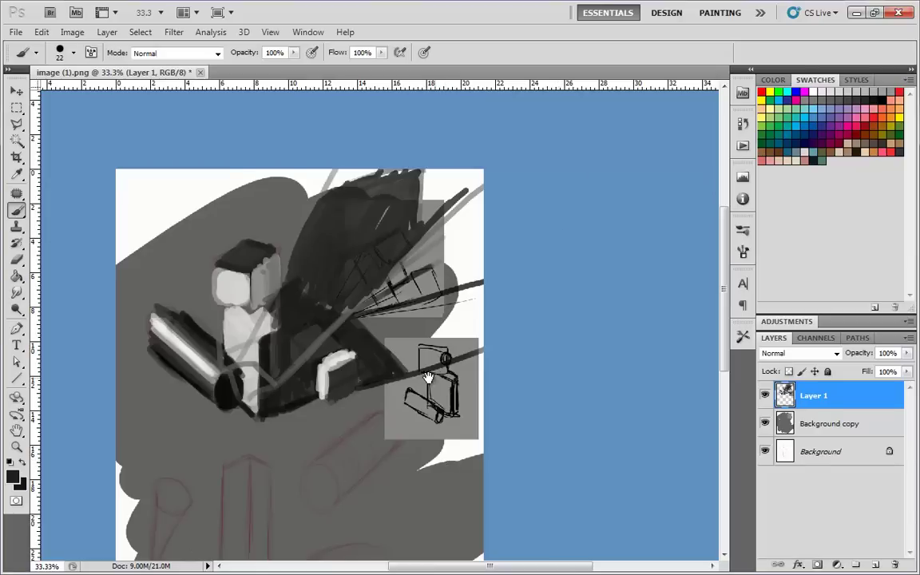
Repaint the top box's upper face in solid black with clean edges, using a 15 px round brush
mouse_move(423, 375)
mouse_down()
mouse_move(426, 318)
mouse_move(412, 318)
mouse_up()
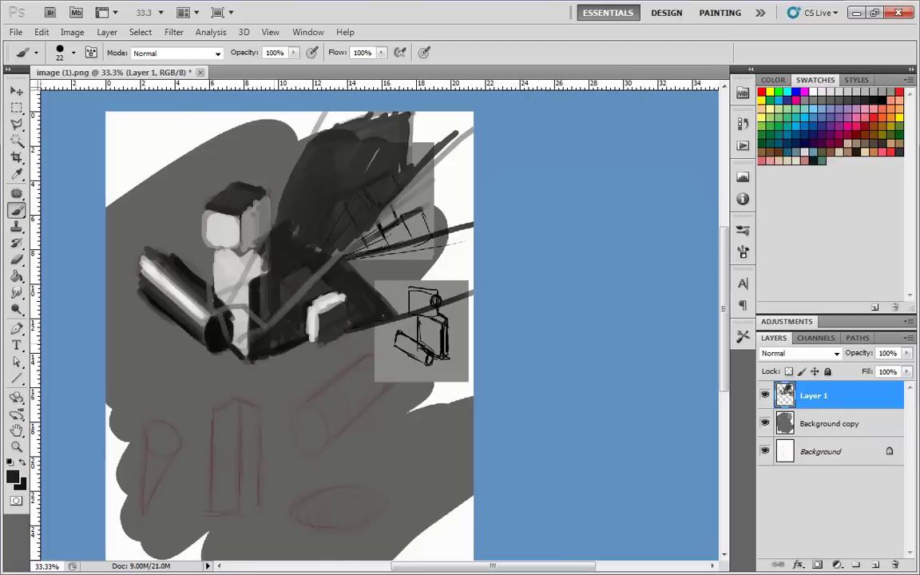
drag(359, 355, 360, 383)
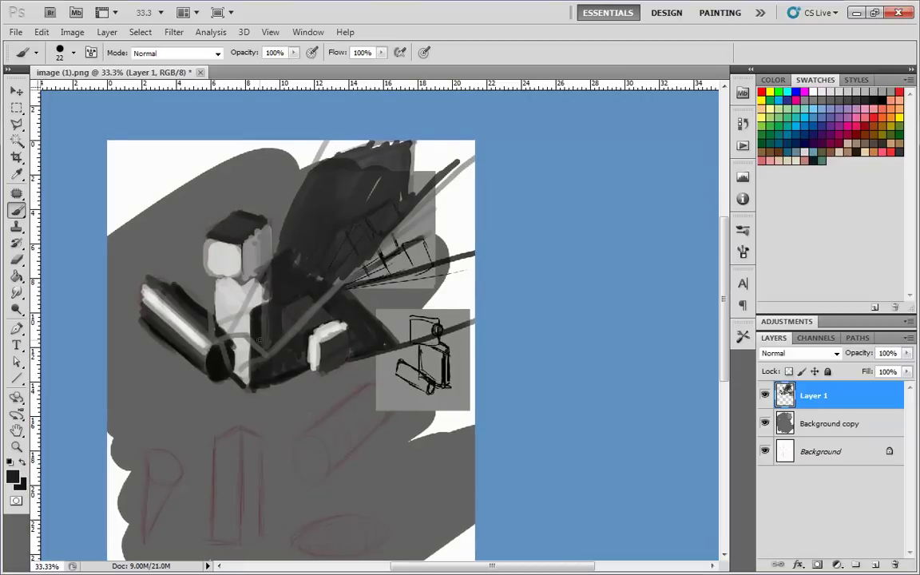
key(ctrl+plus)
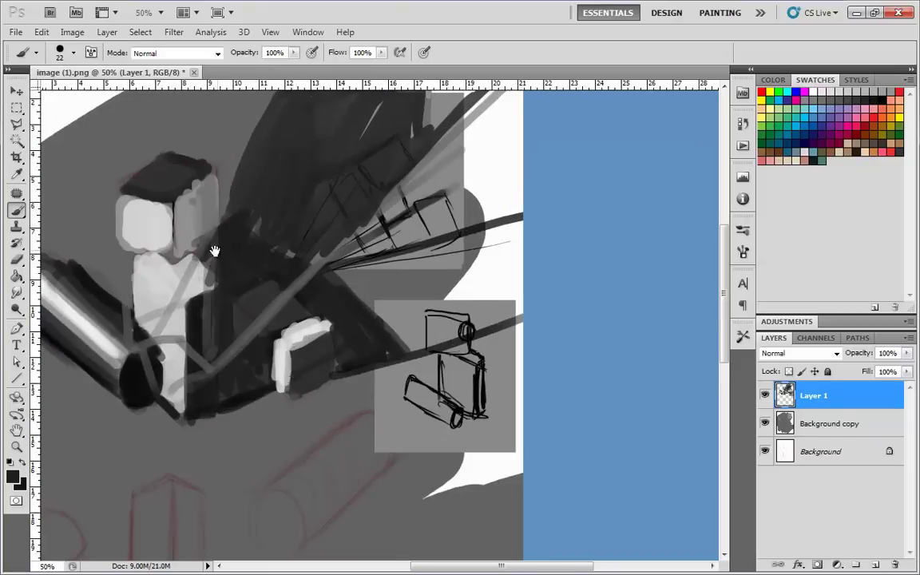
drag(215, 251, 298, 325)
key(ctrl+plus)
drag(224, 324, 371, 366)
right_click(380, 364)
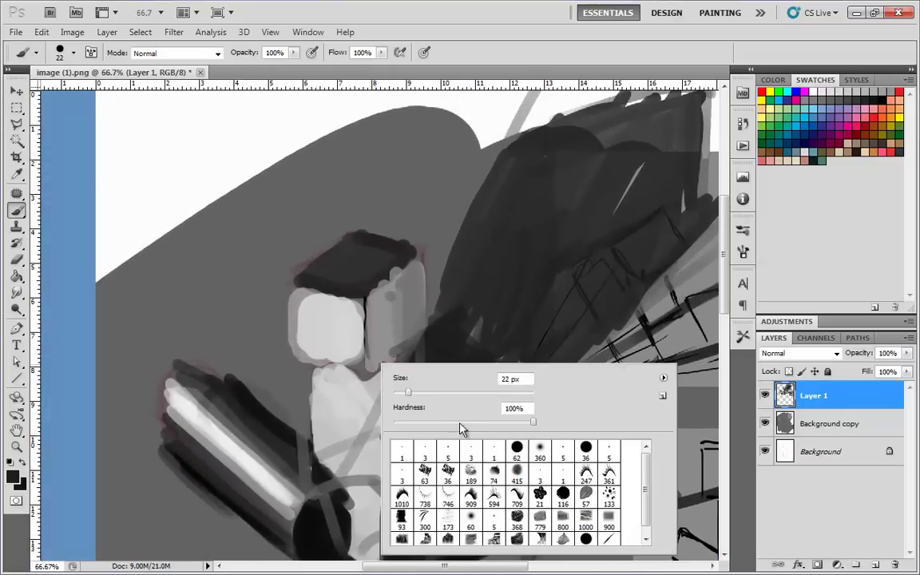
click(514, 448)
click(404, 392)
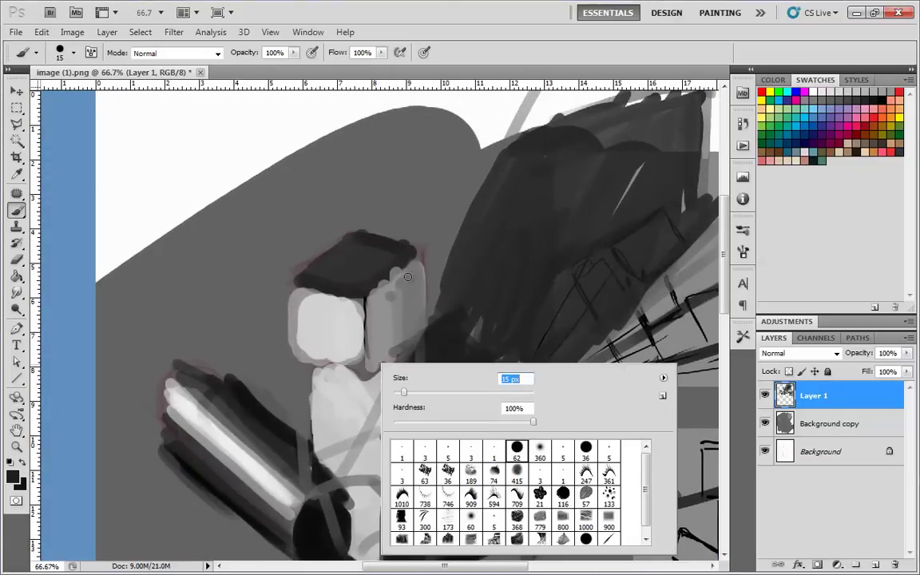
key(Return)
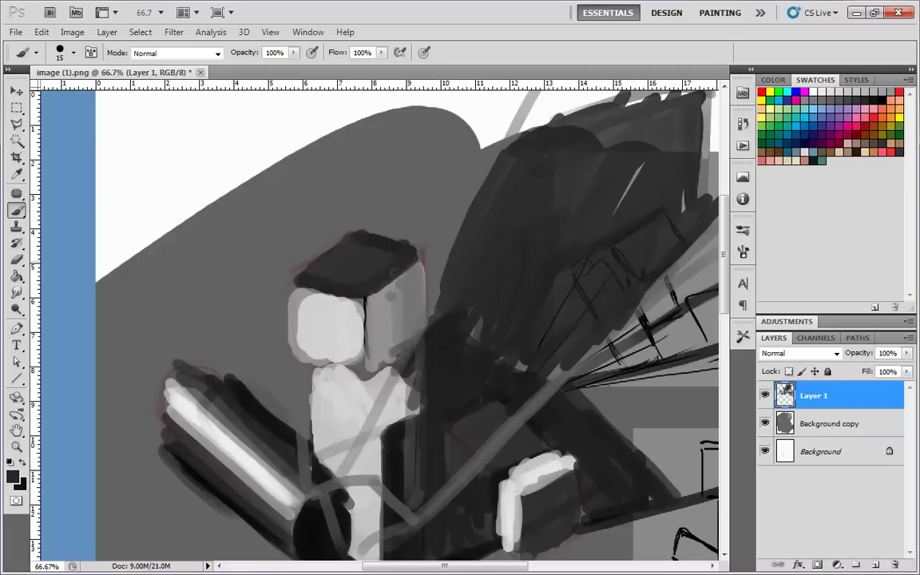
mouse_move(394, 272)
mouse_down()
mouse_move(373, 294)
mouse_move(411, 260)
mouse_move(350, 234)
mouse_move(313, 271)
mouse_up()
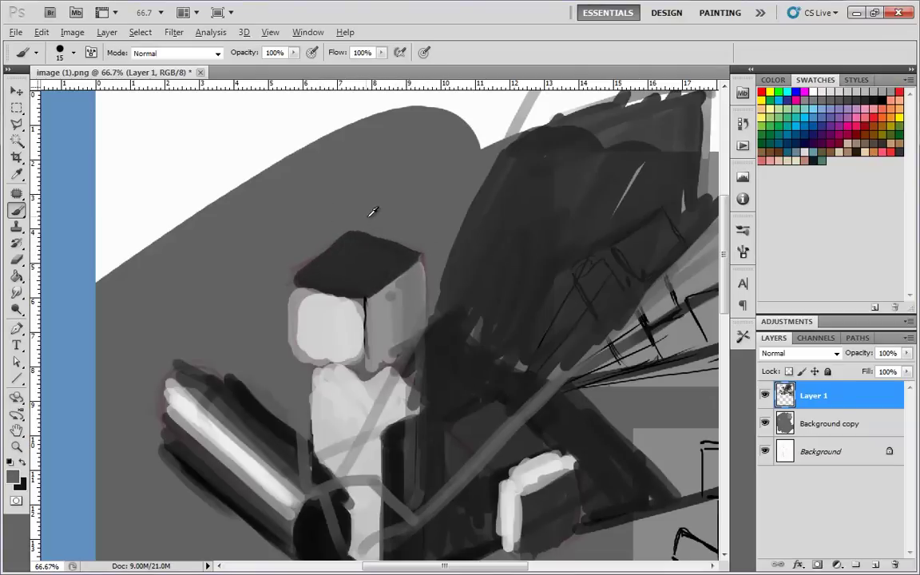
Square off the top box's front face in sampled light grays, and clean up its outline against the background
mouse_move(407, 304)
mouse_down()
mouse_move(405, 334)
mouse_move(401, 286)
mouse_move(362, 339)
mouse_move(361, 302)
mouse_move(311, 287)
mouse_move(297, 294)
mouse_move(293, 340)
mouse_move(299, 318)
mouse_move(313, 326)
mouse_move(317, 295)
mouse_move(296, 334)
mouse_up()
alt+click(391, 312)
alt+click(352, 330)
alt+click(277, 310)
mouse_move(290, 281)
mouse_down()
mouse_move(291, 324)
mouse_move(296, 275)
mouse_up()
alt+click(311, 350)
mouse_move(307, 358)
mouse_down()
mouse_move(300, 341)
mouse_move(321, 359)
mouse_move(366, 366)
mouse_move(360, 349)
mouse_move(338, 366)
mouse_up()
alt+click(336, 263)
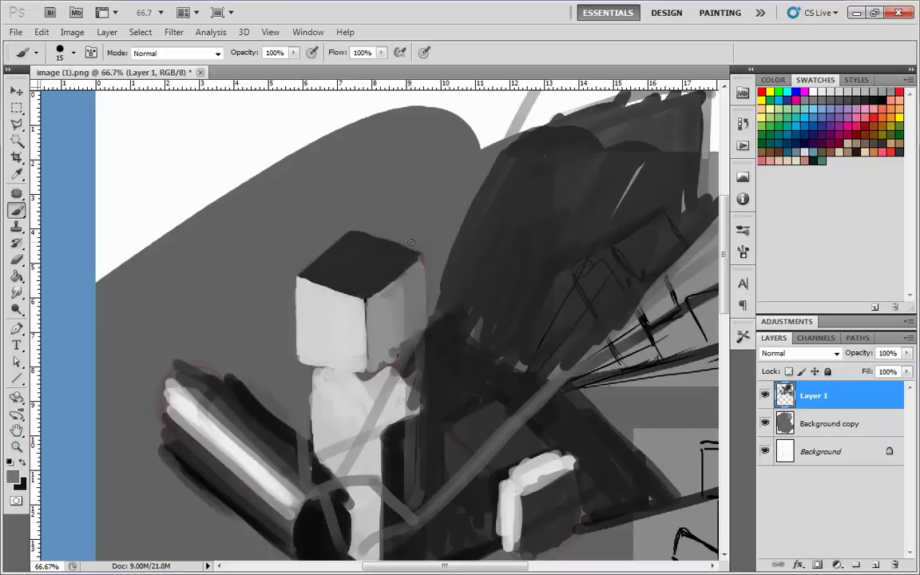
Paint thin white highlights along the top box's front edges with a 5 px brush
right_click(364, 297)
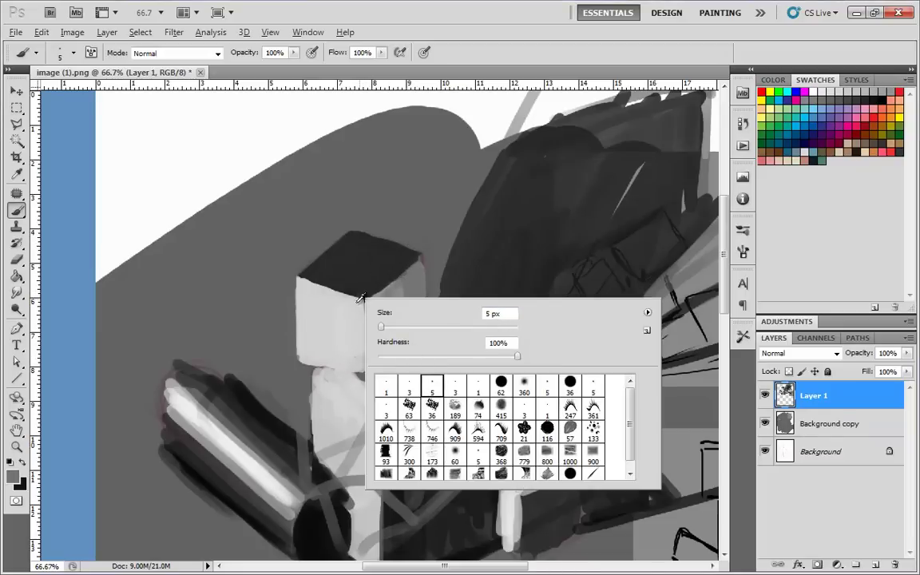
alt+click(284, 138)
mouse_move(365, 302)
mouse_down()
mouse_move(362, 340)
mouse_move(364, 302)
mouse_move(367, 370)
mouse_up()
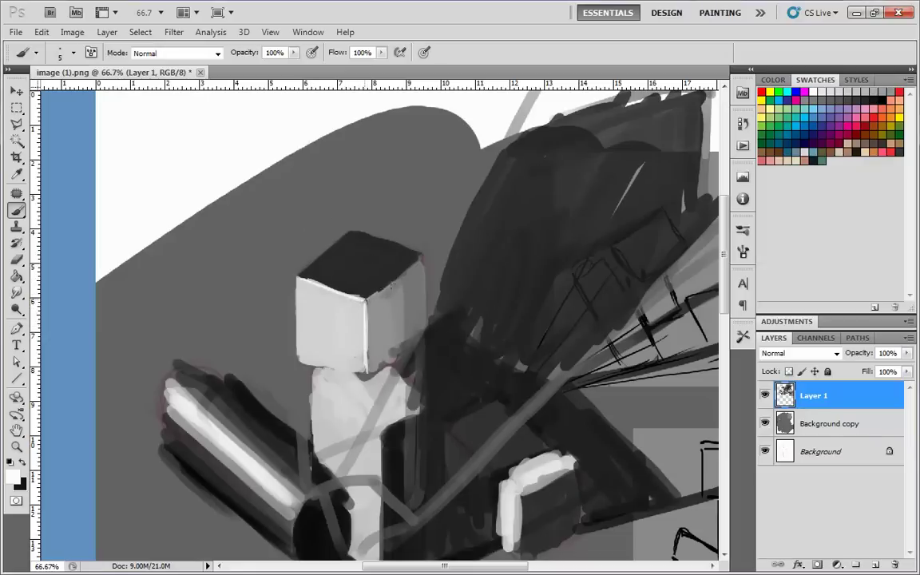
Refine the top box's side face in sampled gray, and extend the dark cast shadow's edge beside it
alt+click(402, 341)
mouse_move(384, 364)
mouse_down()
mouse_move(434, 344)
mouse_move(432, 319)
mouse_move(461, 242)
mouse_move(433, 315)
mouse_up()
alt+click(440, 324)
alt+click(442, 330)
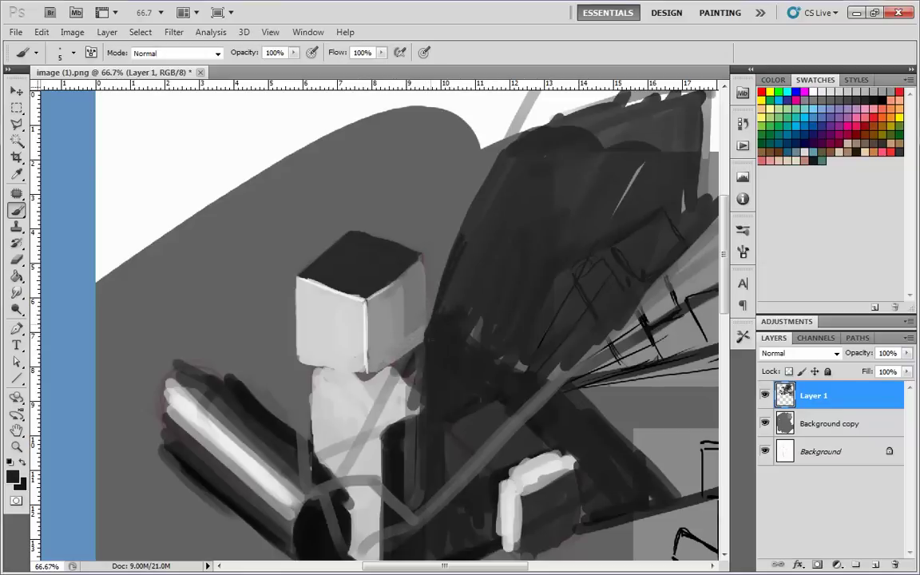
Define the seam beneath the top box with a light gray edge and a dark contact shadow line
key(ctrl+minus)
key(ctrl+minus)
key(ctrl+minus)
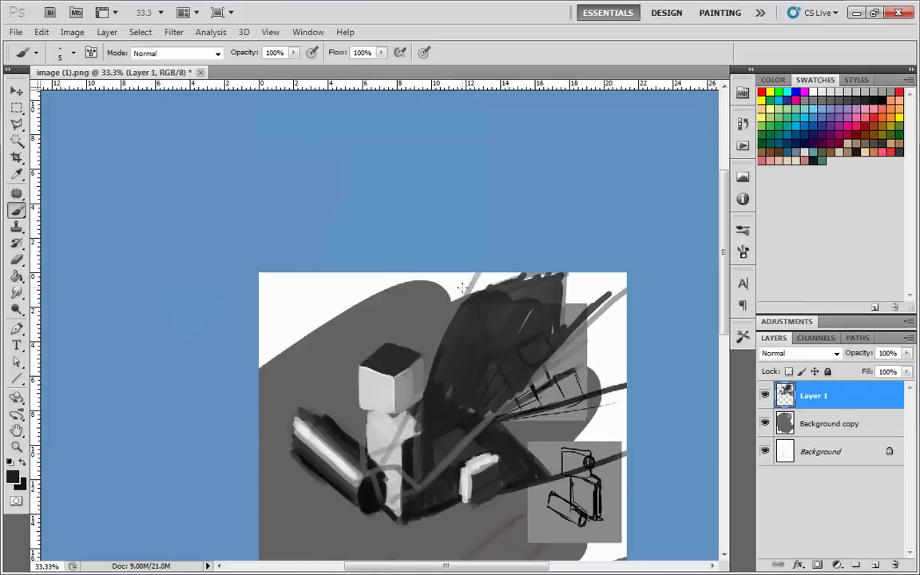
key(ctrl+plus)
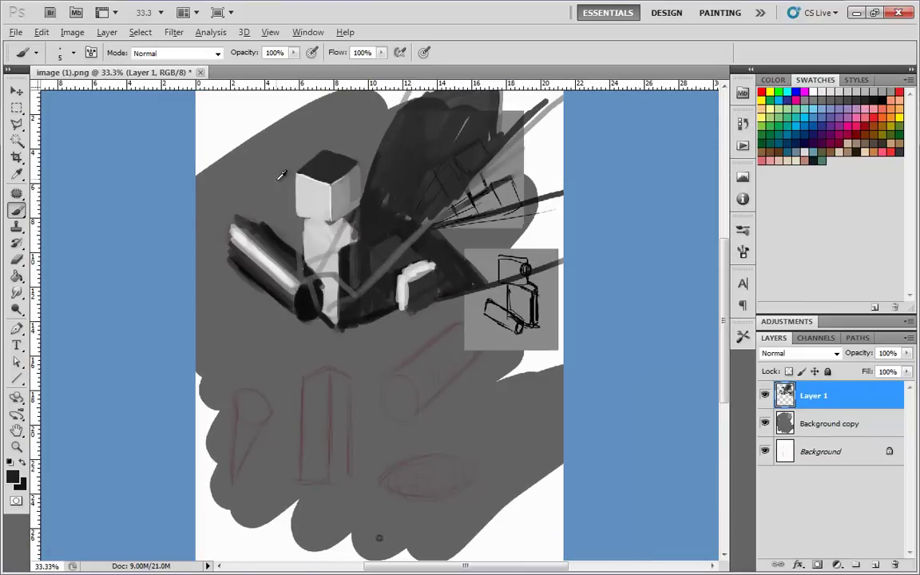
alt+click(254, 158)
alt+click(323, 227)
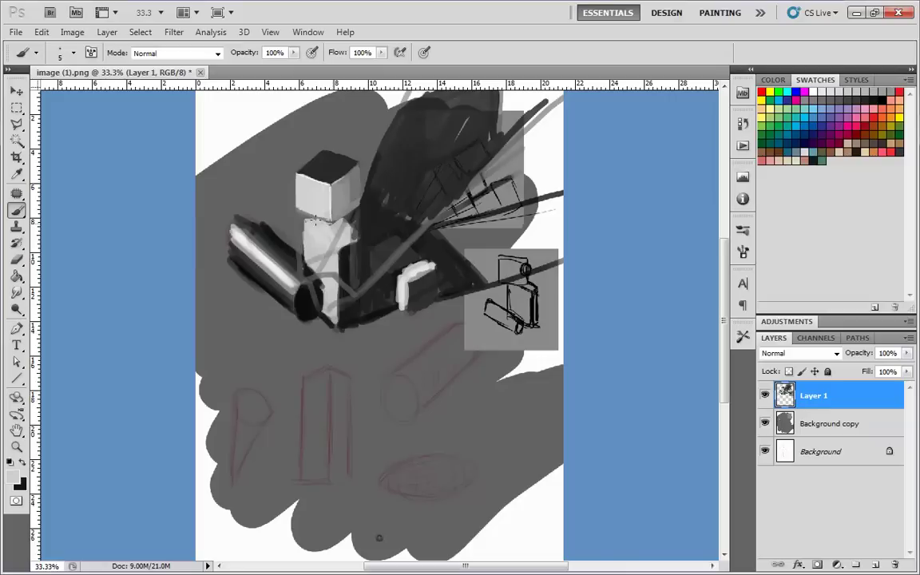
drag(308, 220, 331, 223)
key(ctrl+plus)
key(space)
drag(351, 258, 446, 443)
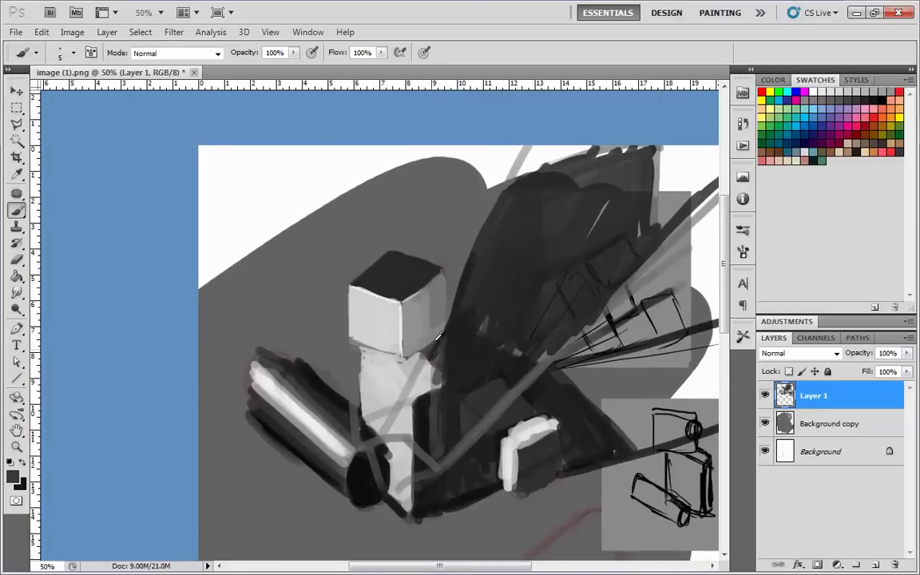
mouse_move(409, 362)
mouse_down()
mouse_move(369, 352)
mouse_move(414, 365)
mouse_move(423, 349)
mouse_move(373, 350)
mouse_up()
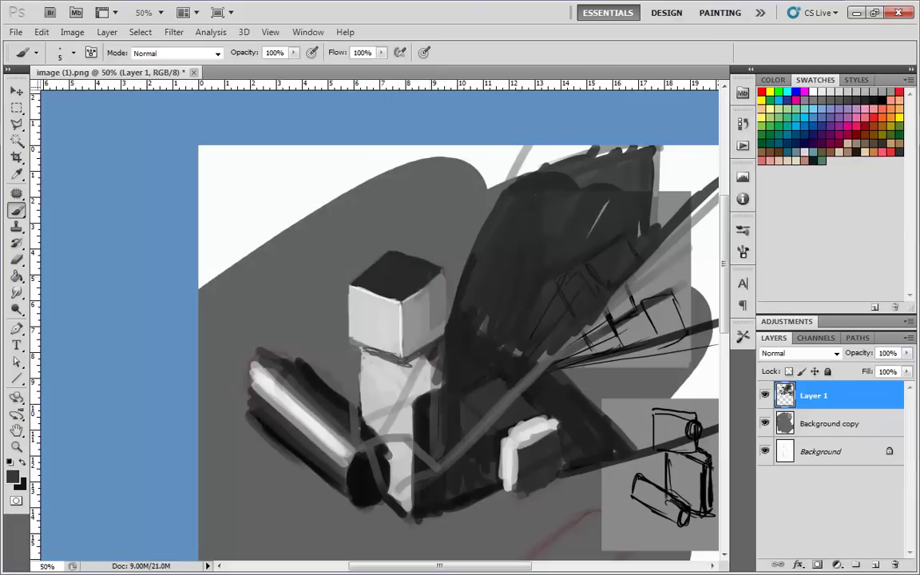
key(ctrl+minus)
key(ctrl+minus)
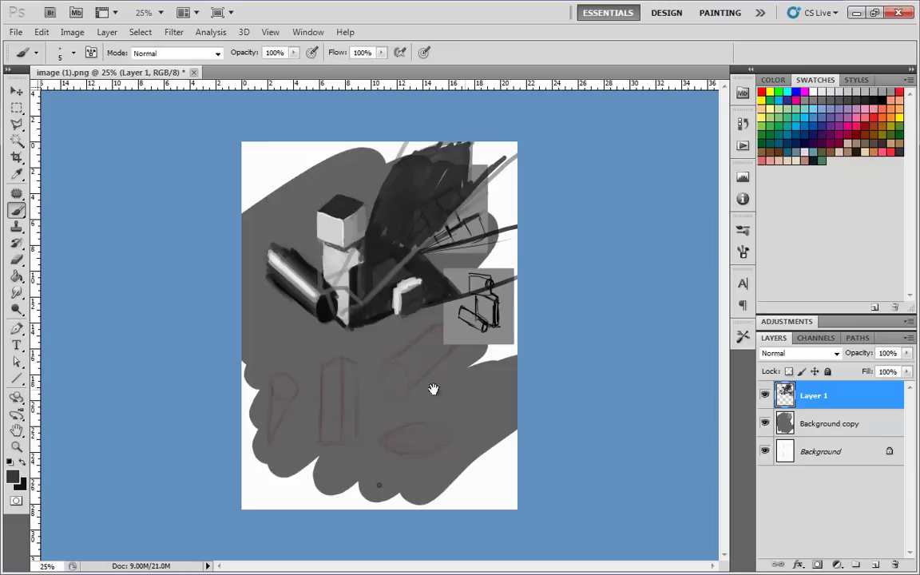
alt+click(316, 199)
alt+click(355, 202)
key(ctrl+minus)
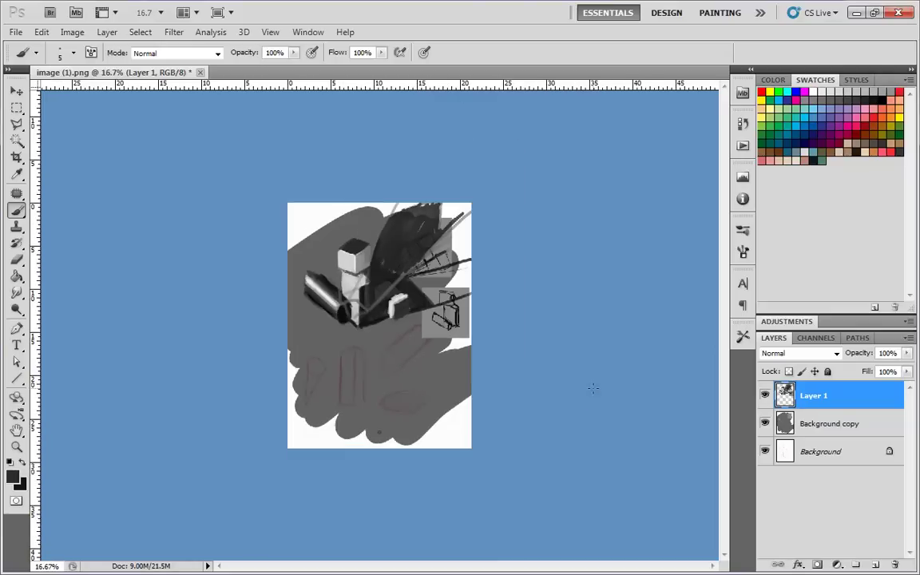